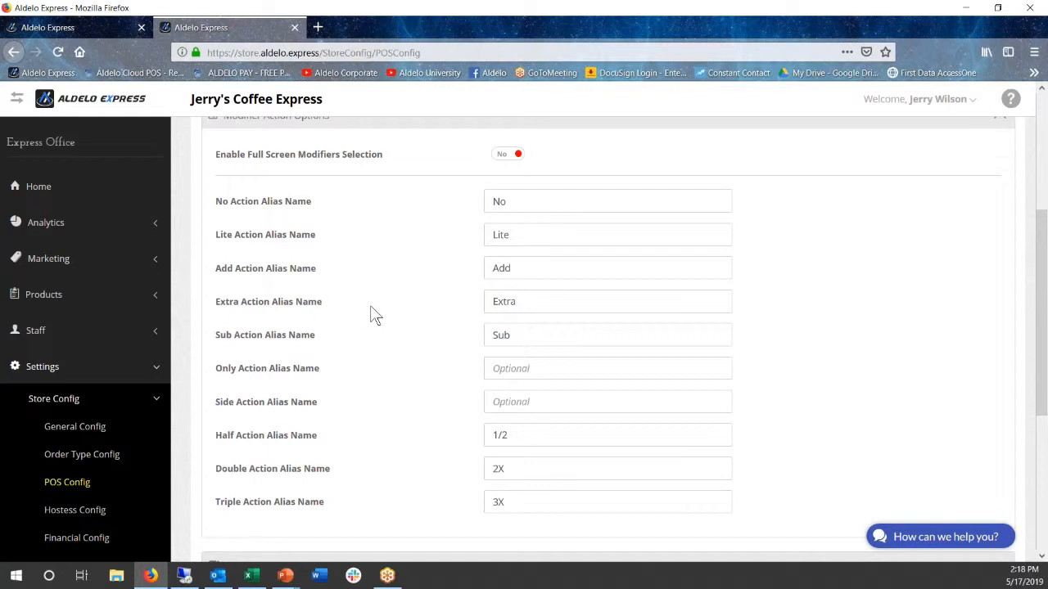
pyautogui.scroll(-1, 458, 328)
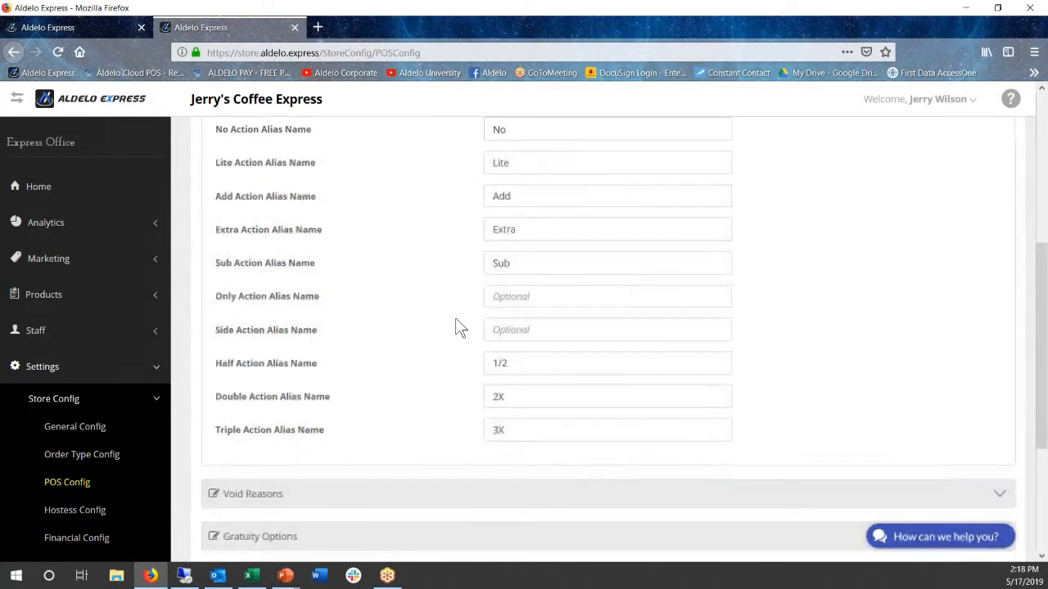
pyautogui.scroll(1, 436, 309)
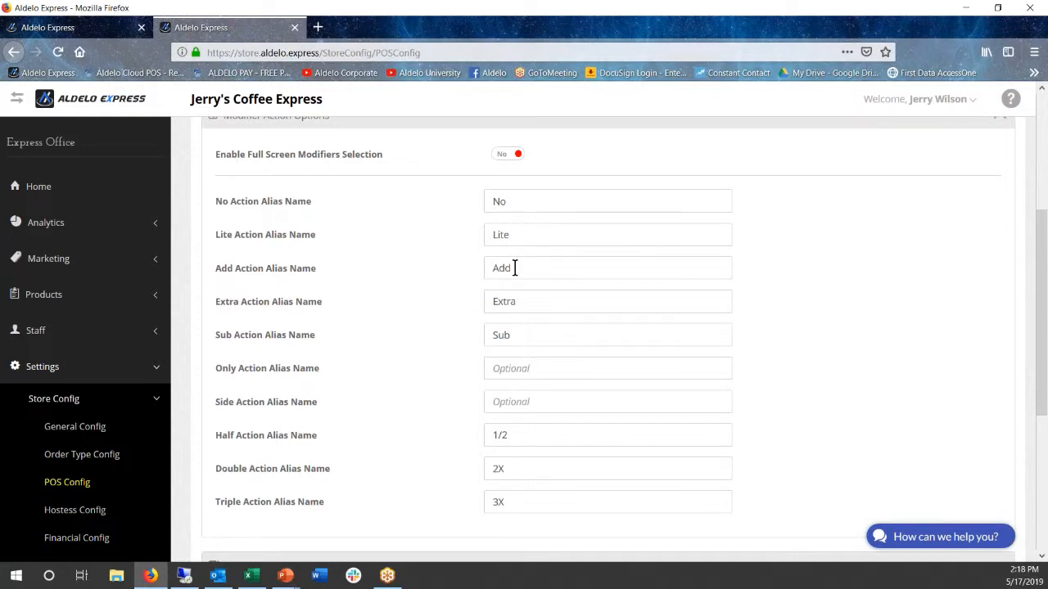
pyautogui.scroll(-1, 447, 356)
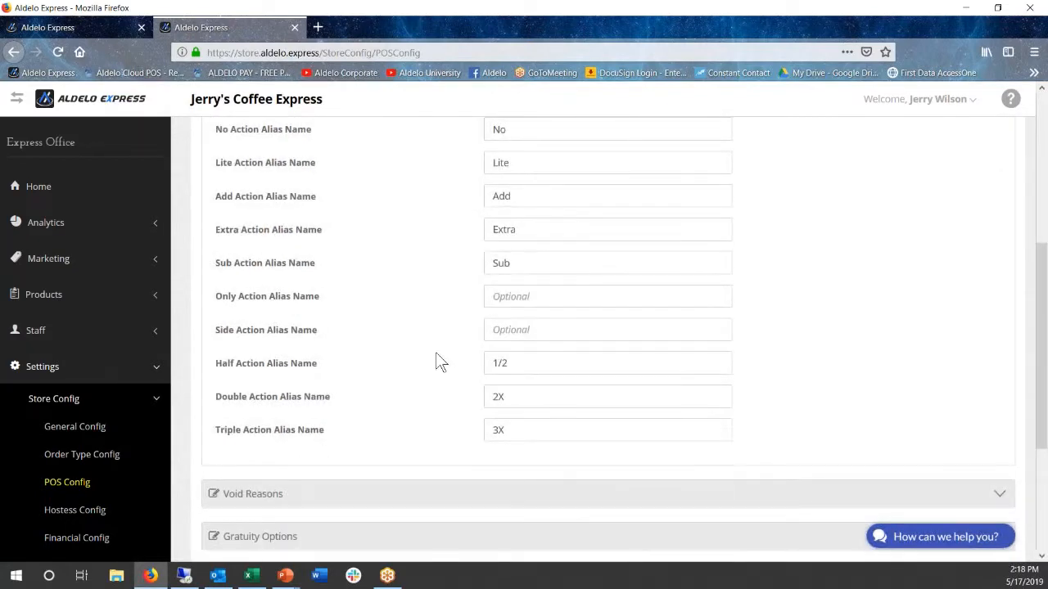
pyautogui.scroll(1, 432, 363)
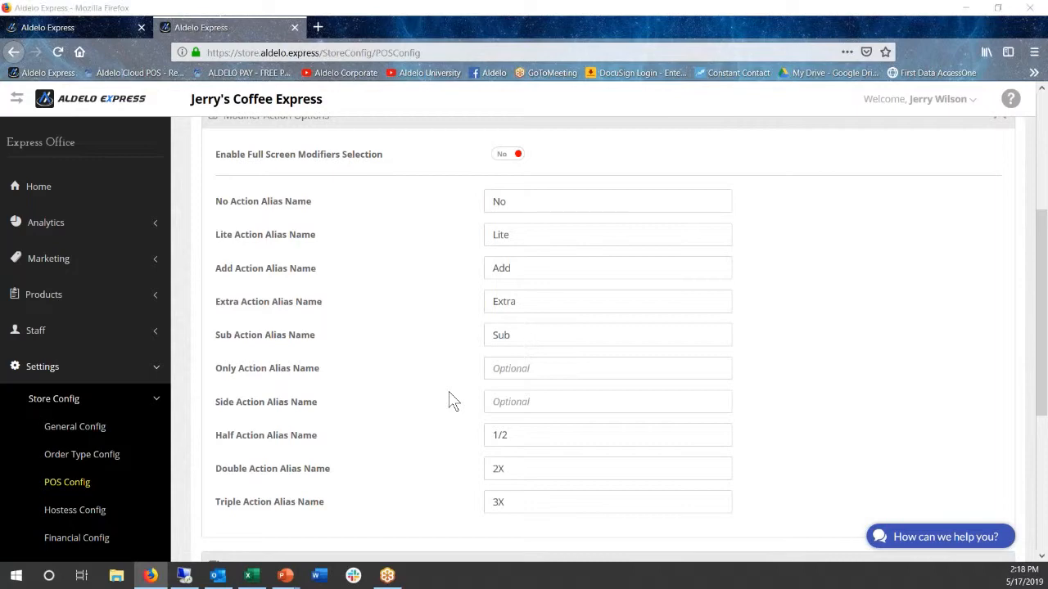
# Switch to the PowerPoint slide show, advance through the Products and Quick Add Modifiers points, and return to the browser
pyautogui.hotkey('alt', 'Tab')
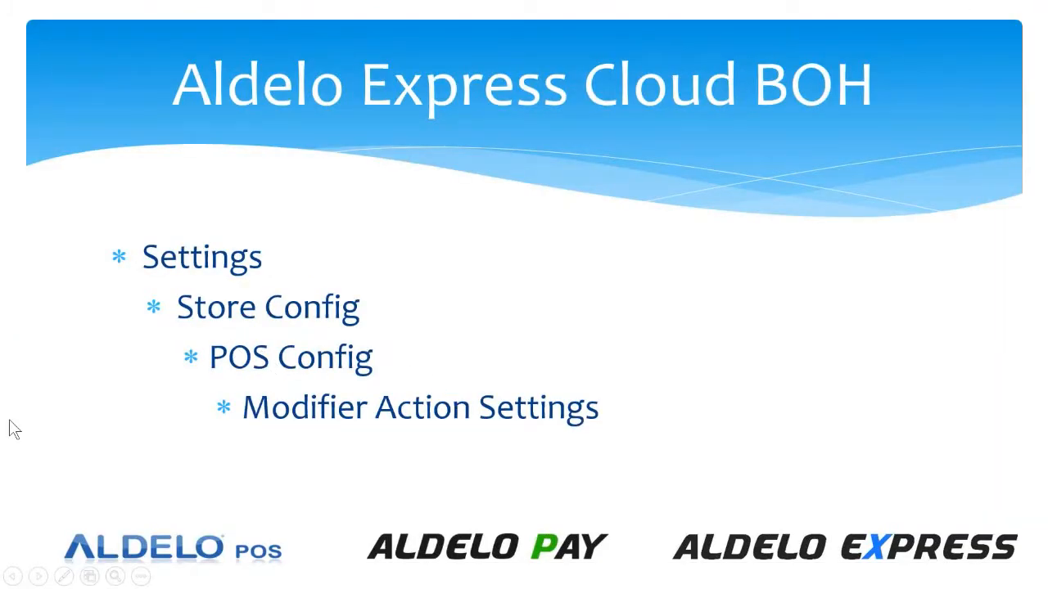
pyautogui.press('Right')
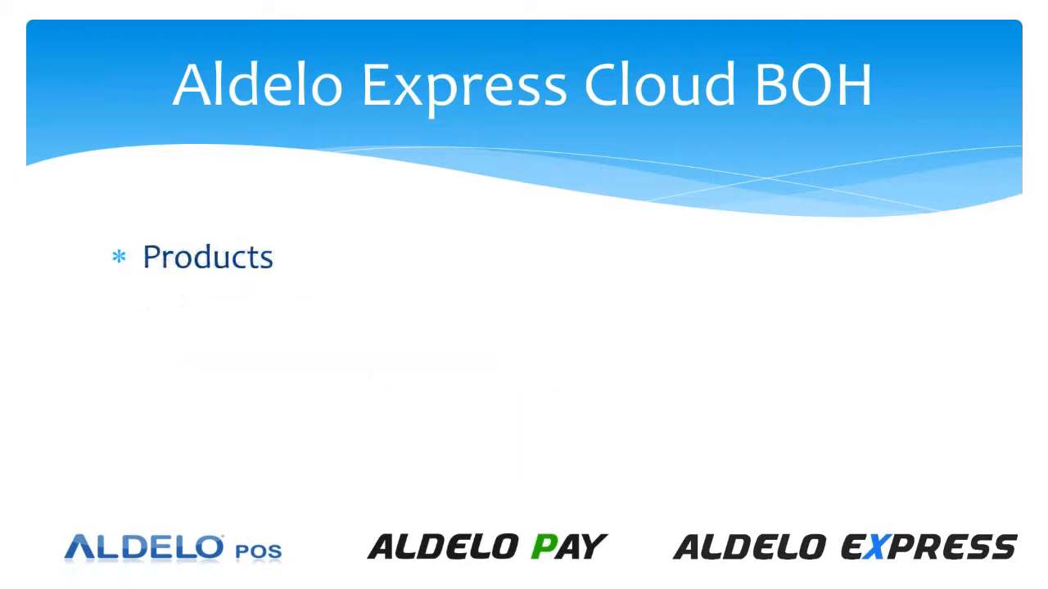
pyautogui.press('Right')
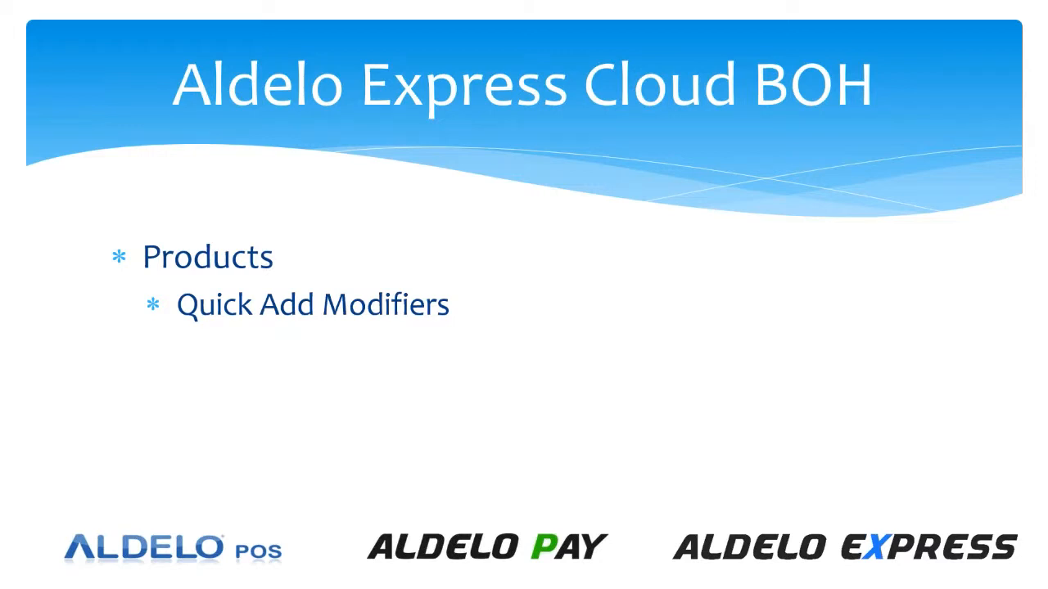
pyautogui.press('Right')
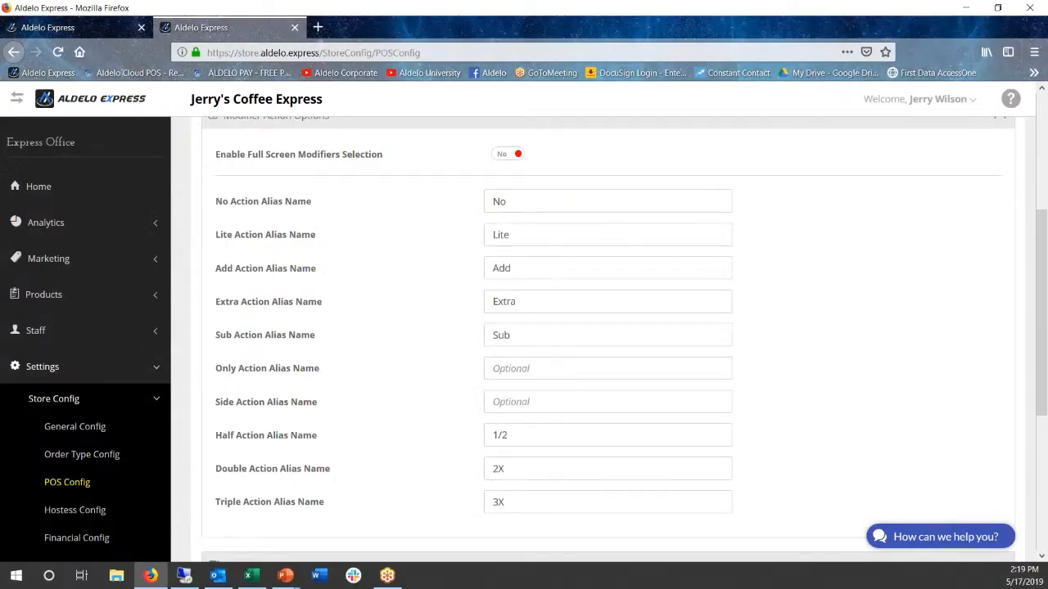
# Open the Quick Add Modifiers page for products and add a modifier named Ketchup
pyautogui.click(41, 360)
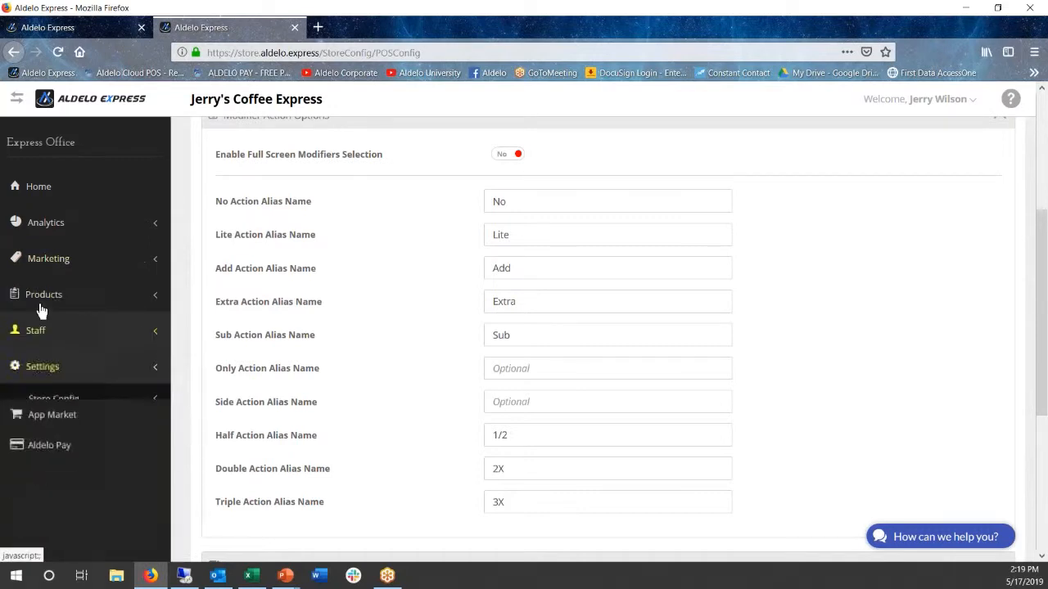
pyautogui.click(42, 300)
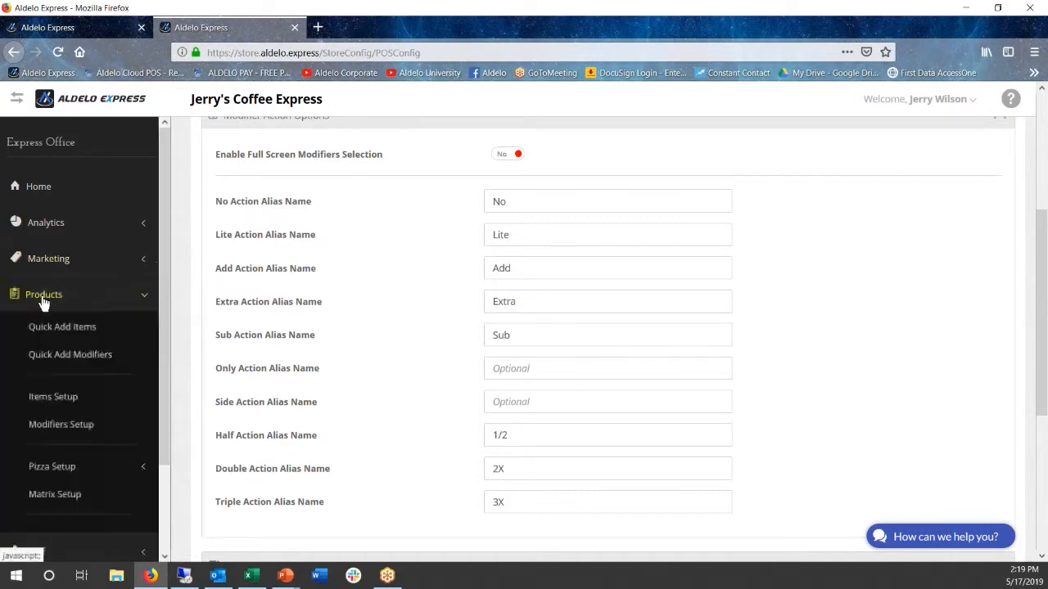
pyautogui.click(61, 360)
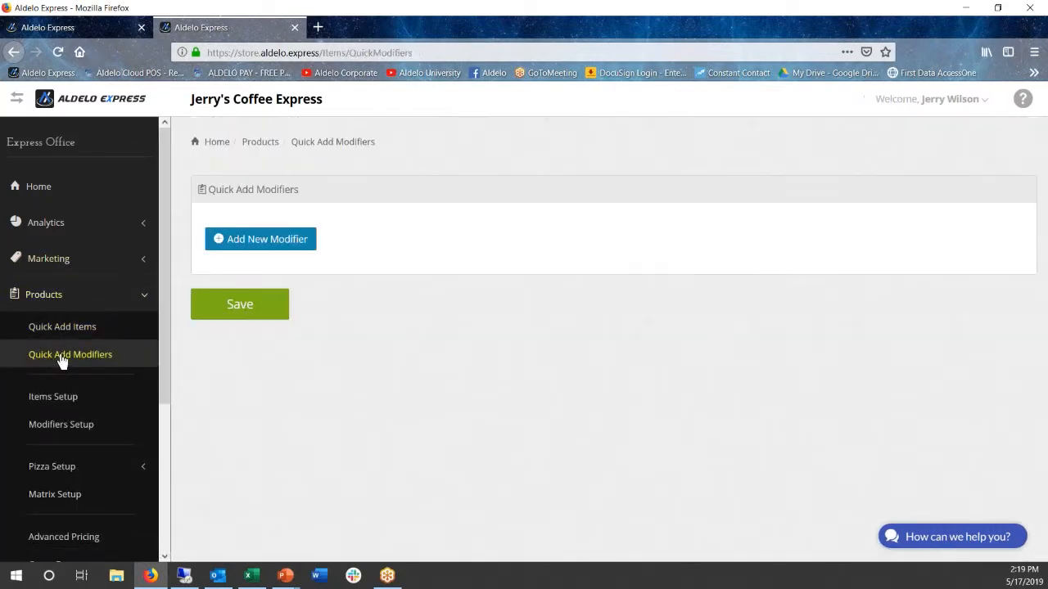
pyautogui.click(235, 239)
pyautogui.click(235, 230)
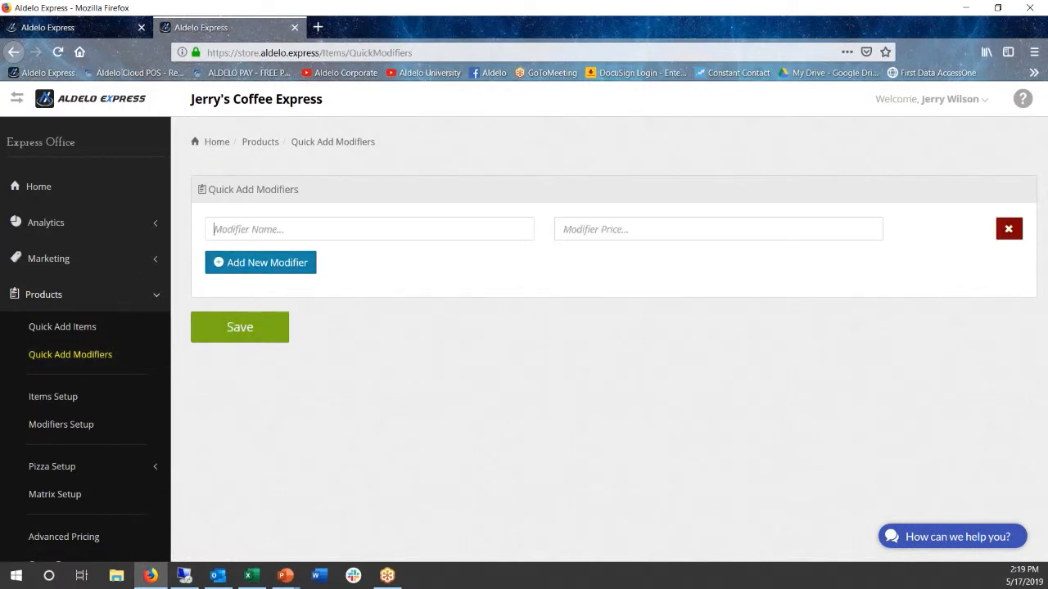
pyautogui.write('K')
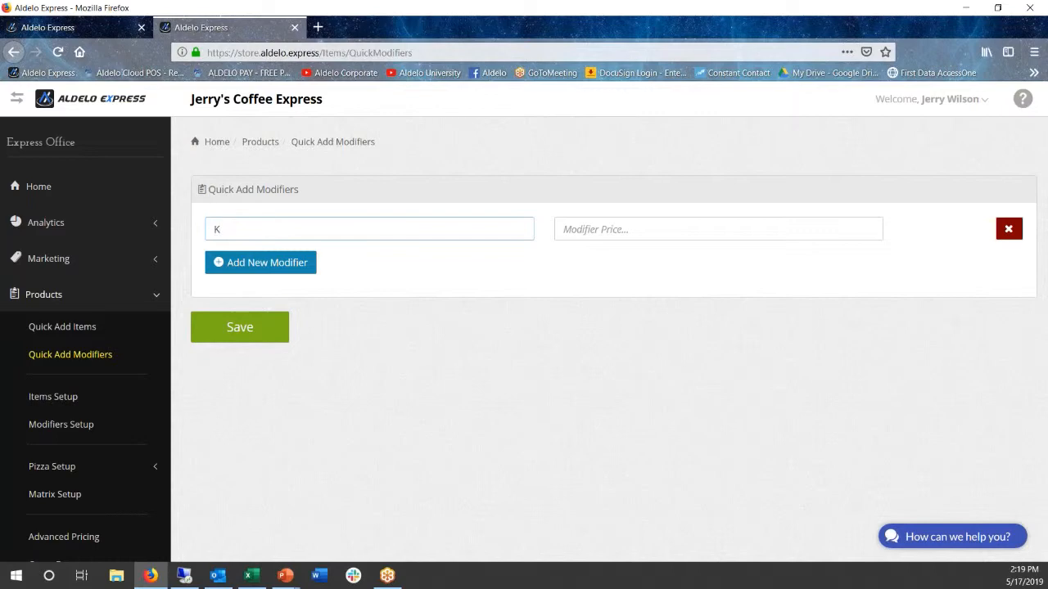
pyautogui.write('etchup')
# Add a second modifier row named BBQ Sauce without a price
pyautogui.click(260, 263)
pyautogui.click(241, 263)
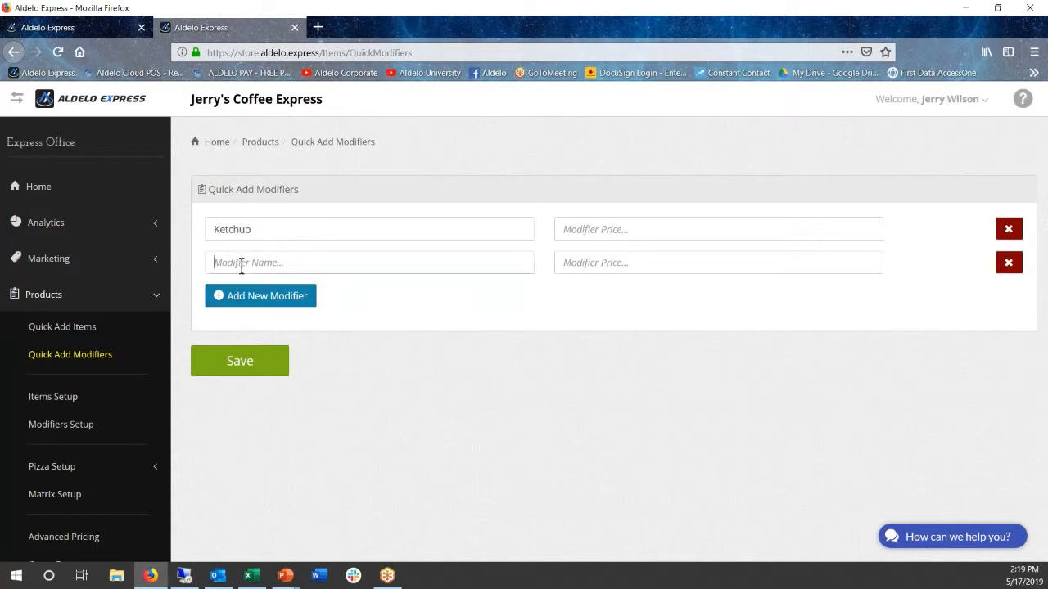
pyautogui.write('BBQ')
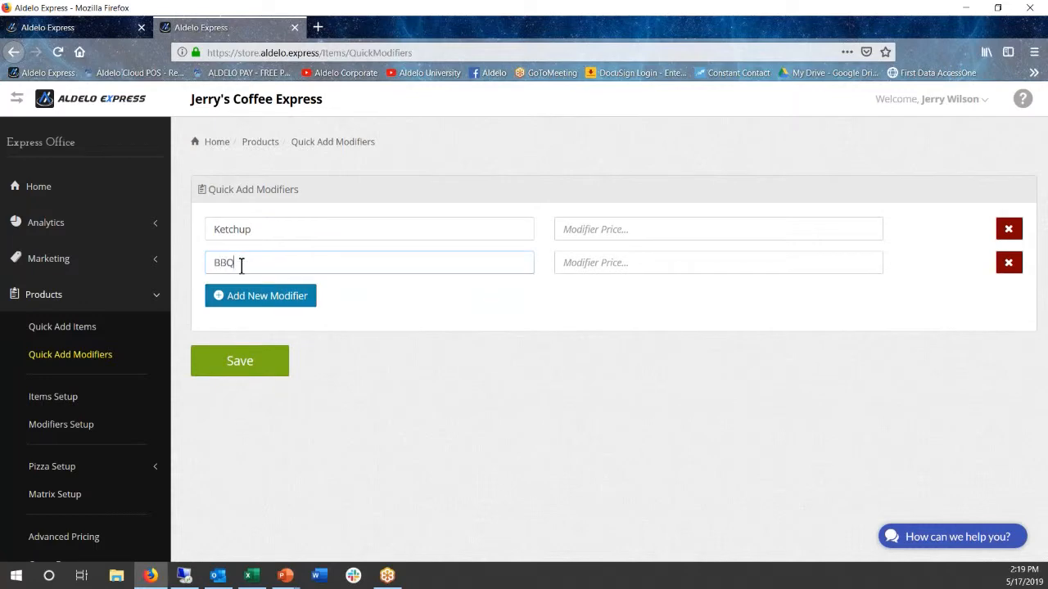
pyautogui.write(' Sauce')
# Add two more modifier rows named Onions and Tomato, leaving their prices empty
pyautogui.click(256, 304)
pyautogui.click(245, 295)
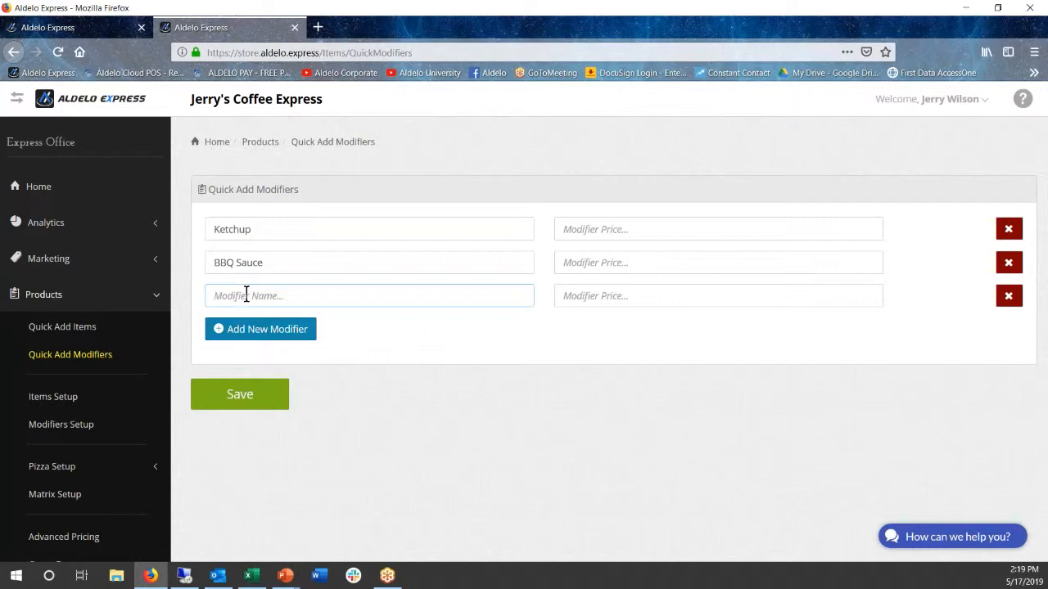
pyautogui.write('Onions')
pyautogui.click(602, 296)
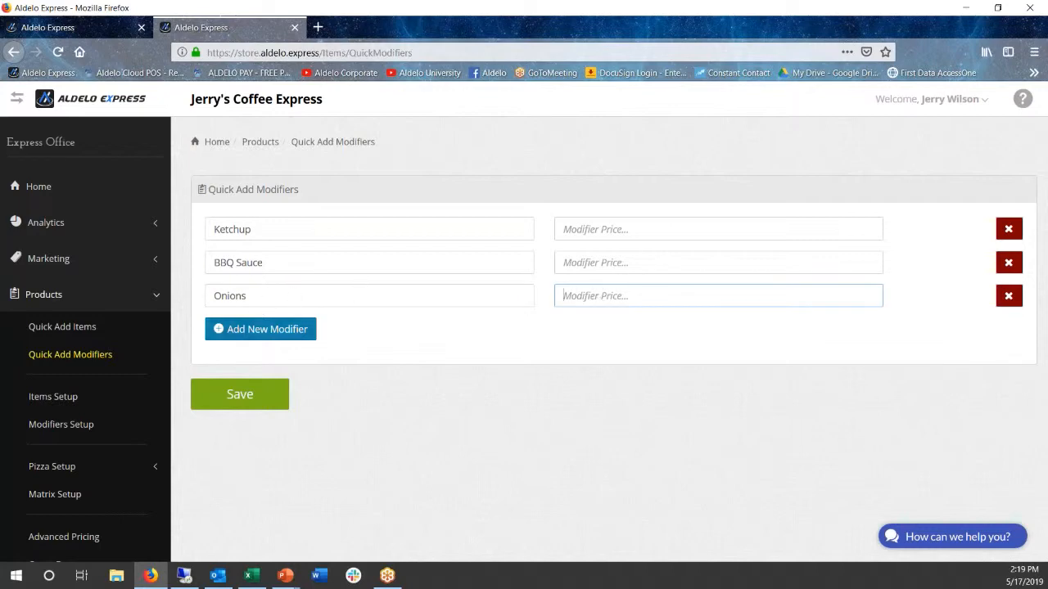
pyautogui.click(253, 330)
pyautogui.click(251, 329)
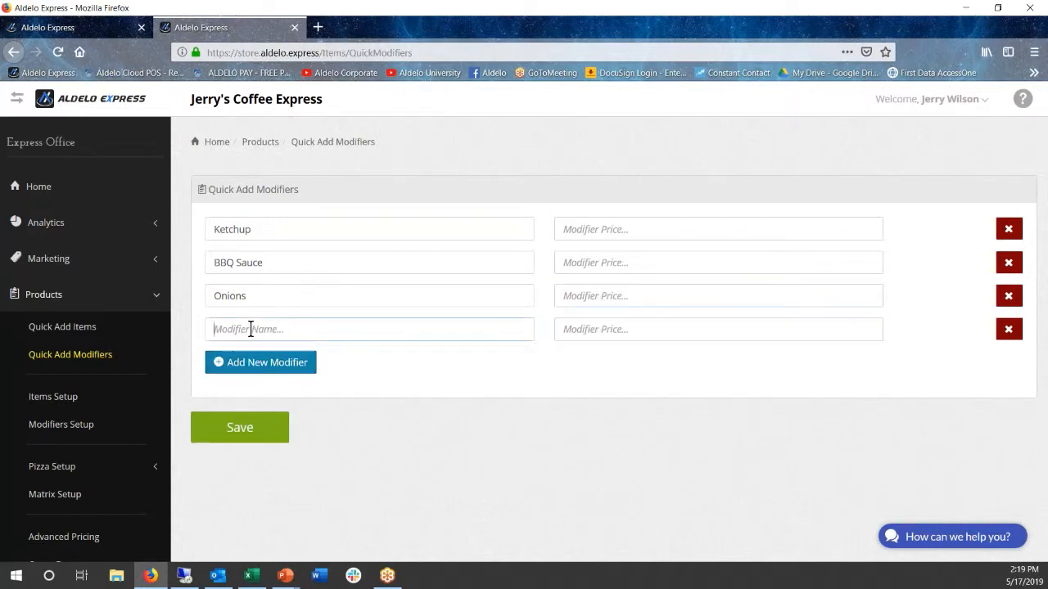
pyautogui.write('Tomato')
# Add a modifier row named Lettuce to the quick-add list
pyautogui.click(263, 363)
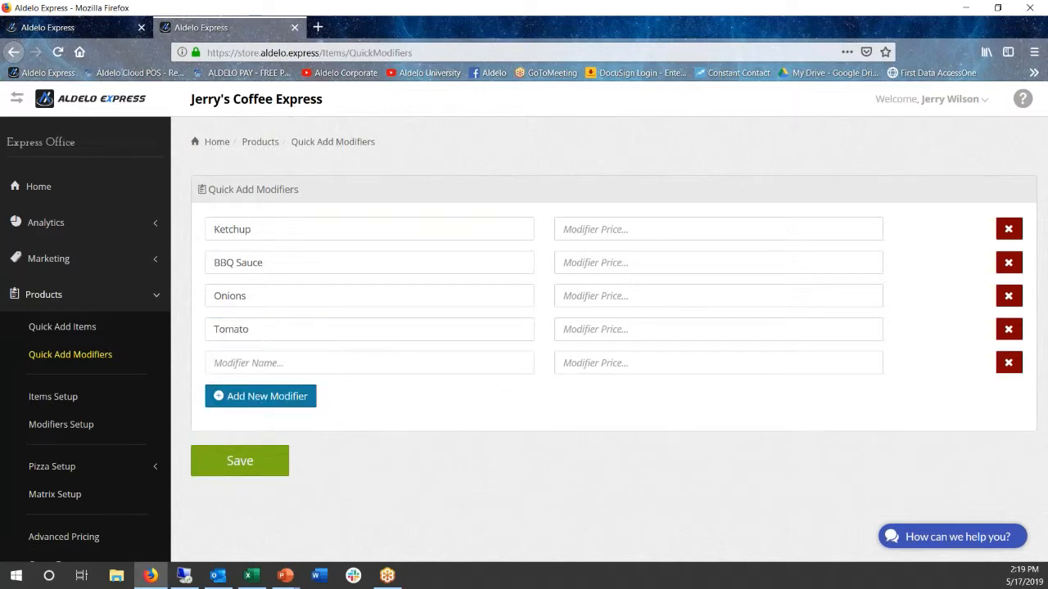
pyautogui.click(263, 363)
pyautogui.write('Lettuce')
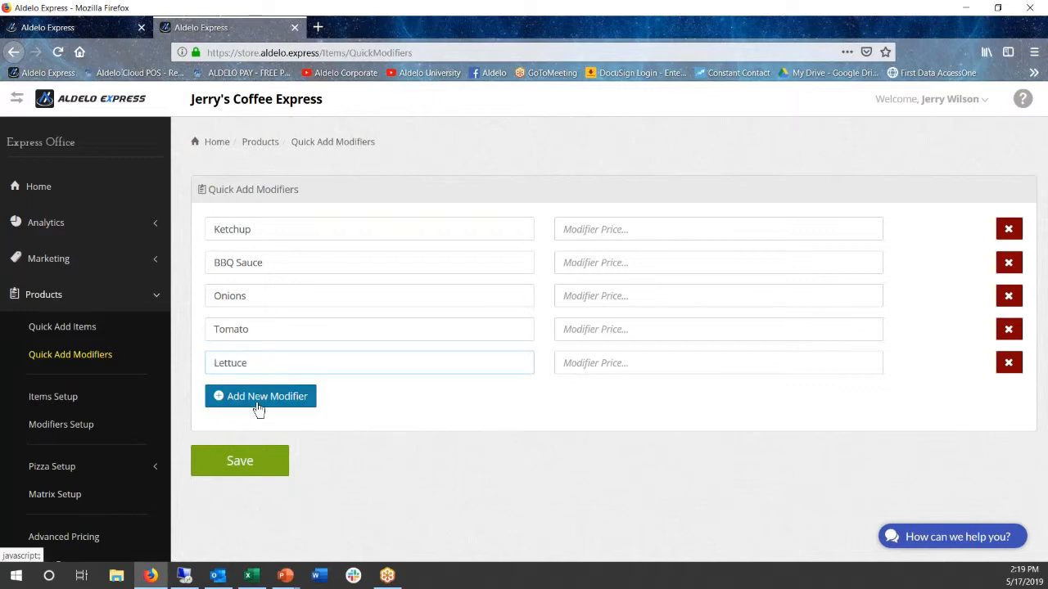
# Add a modifier row named Pickles below Lettuce
pyautogui.click(258, 398)
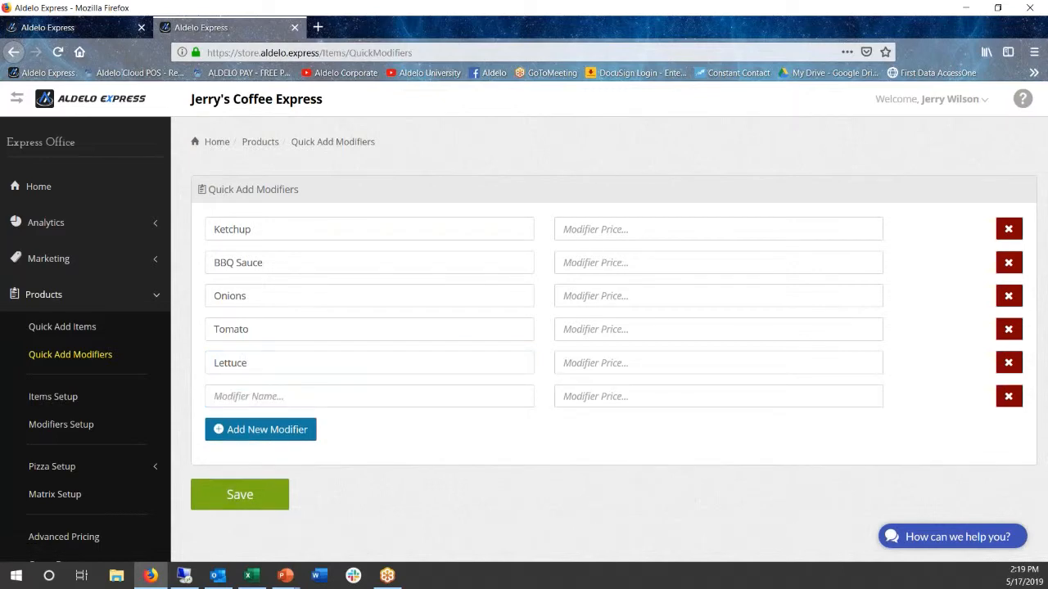
pyautogui.click(264, 396)
pyautogui.write('Pi')
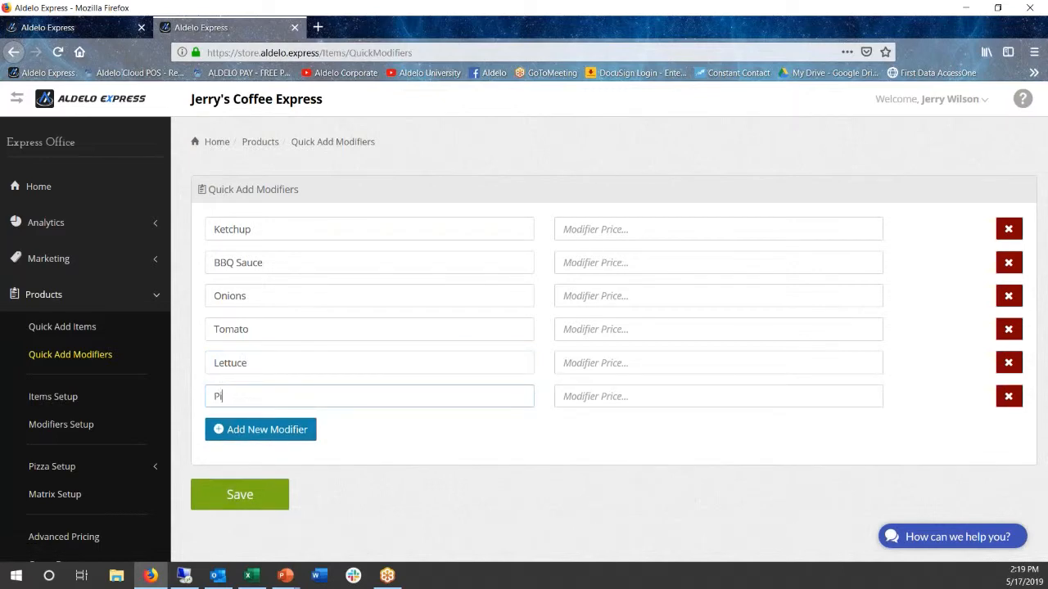
pyautogui.write('ckl;e')
pyautogui.press('BackSpace')
pyautogui.press('BackSpace')
pyautogui.write('es')
# Add a modifier row named Regular Drink below Pickles
pyautogui.click(251, 436)
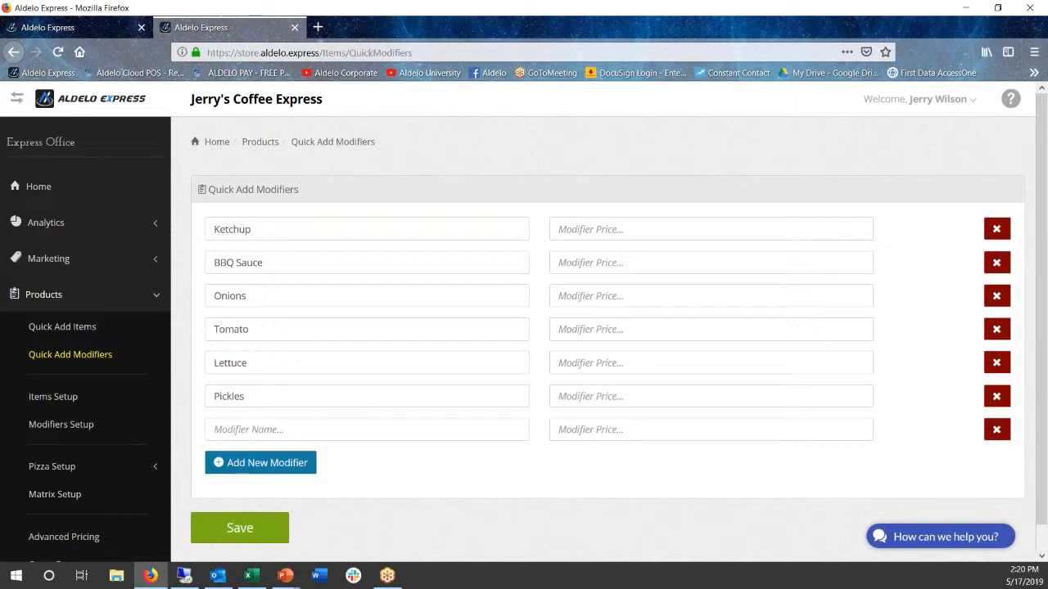
pyautogui.click(251, 434)
pyautogui.write('Regular')
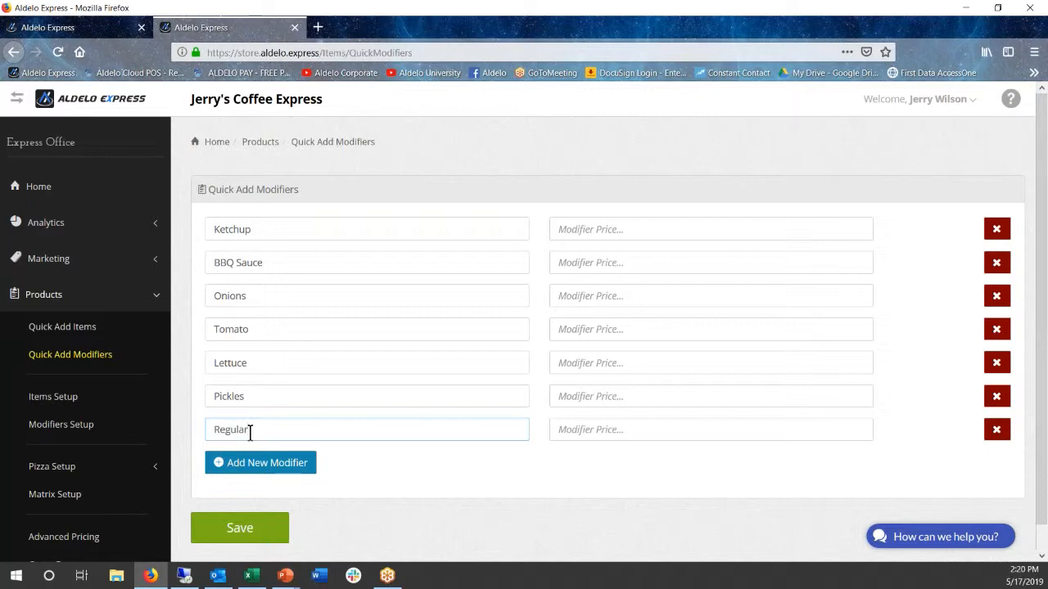
pyautogui.write(' Drink')
# Add two modifier rows named Large Drink and Apple Juice, leaving their prices empty
pyautogui.click(258, 464)
pyautogui.click(232, 460)
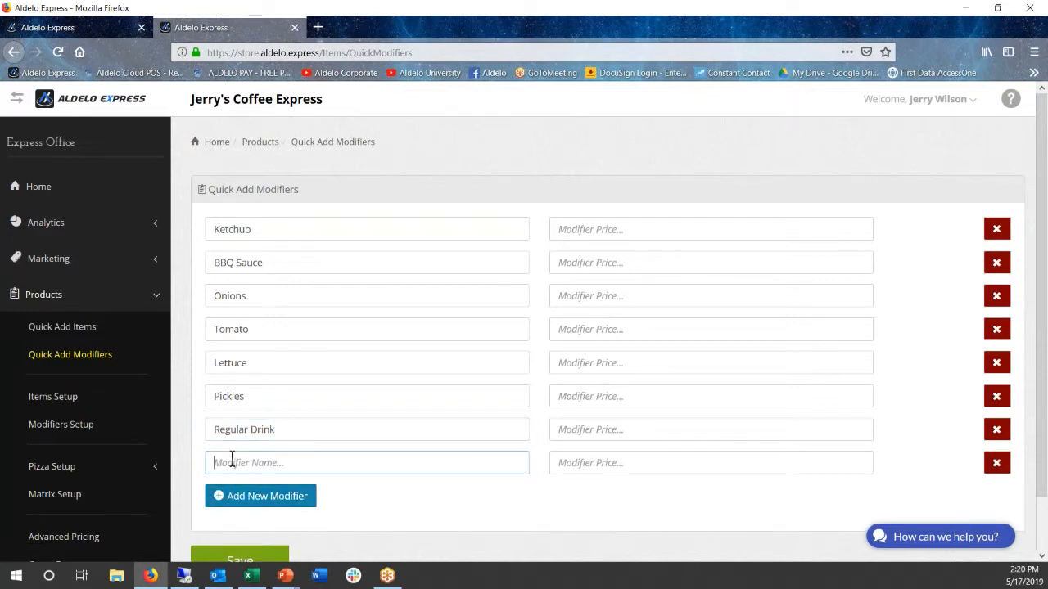
pyautogui.write('Large Drink')
pyautogui.click(236, 501)
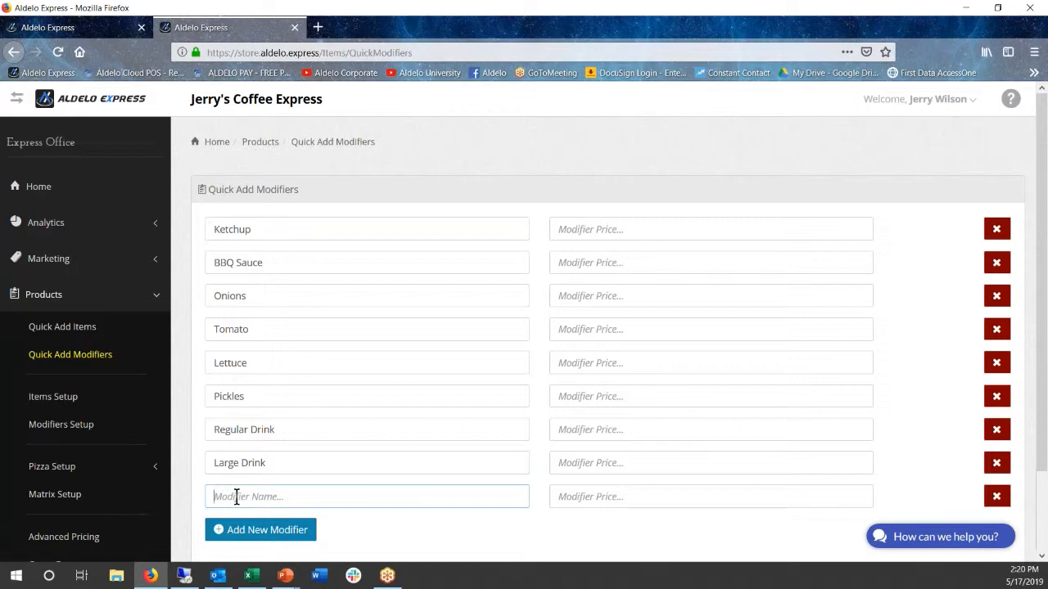
pyautogui.write('Apple Juice')
# Add a final modifier row named Milk and save all the quick-add modifiers
pyautogui.click(252, 529)
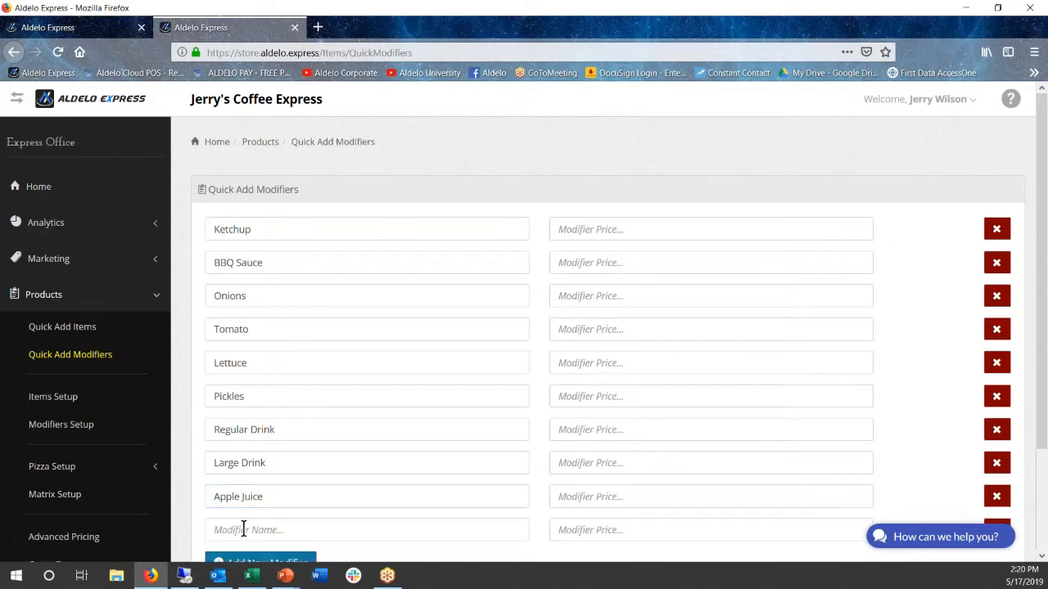
pyautogui.write('Milk')
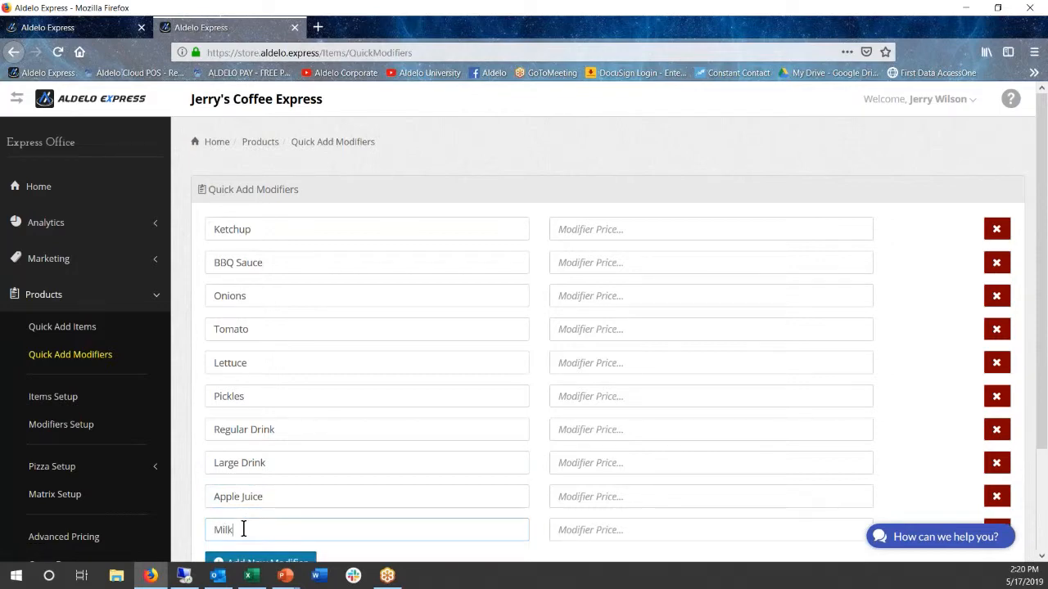
pyautogui.scroll(-3, 424, 487)
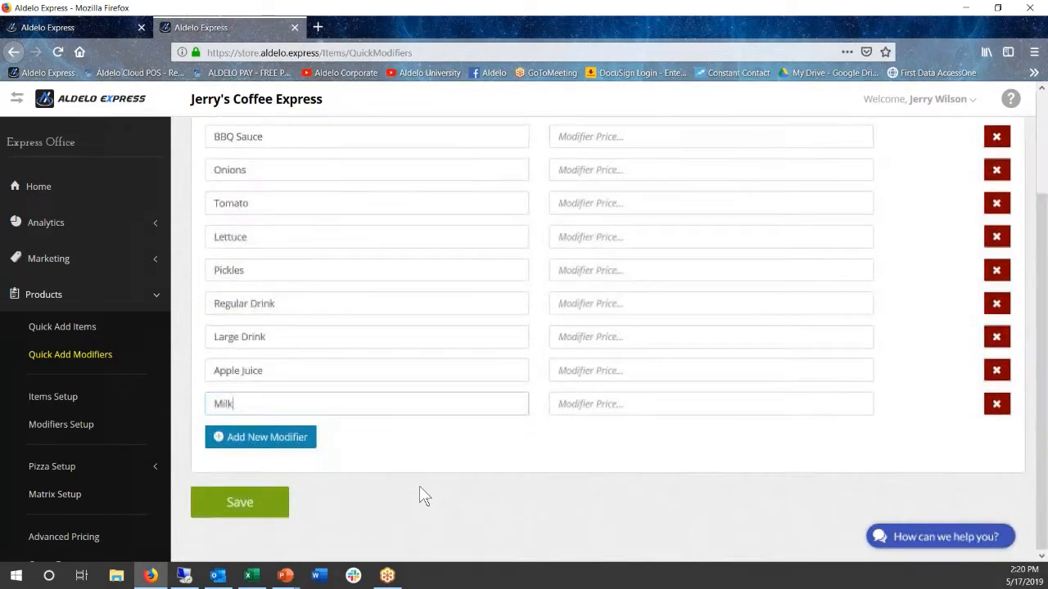
pyautogui.click(242, 502)
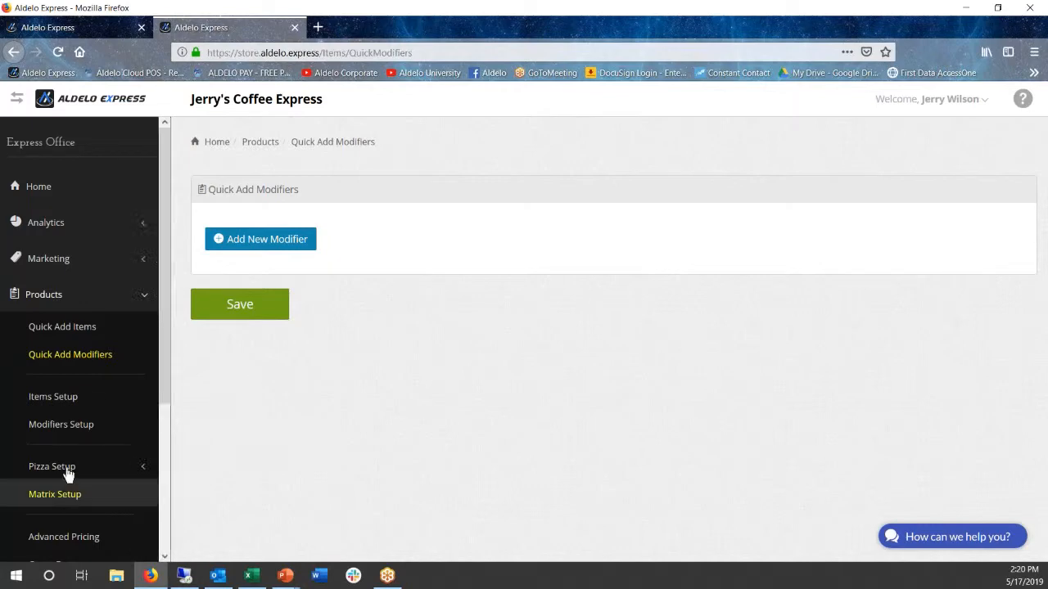
# Open the BBQ Sauce modifier from Modifiers Setup and examine its name, alternate name, price and button settings
pyautogui.click(66, 434)
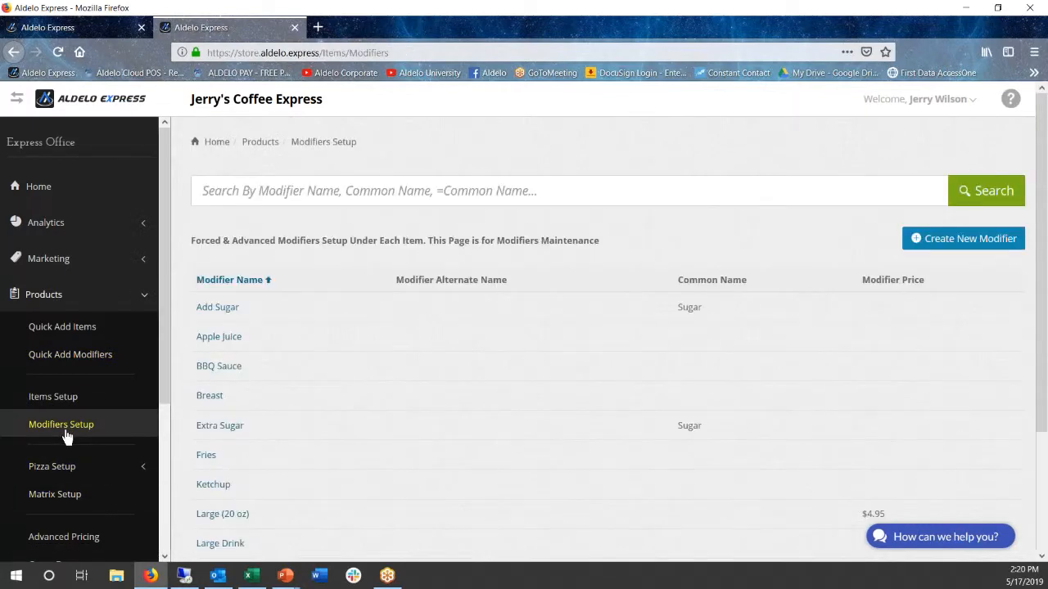
pyautogui.click(226, 375)
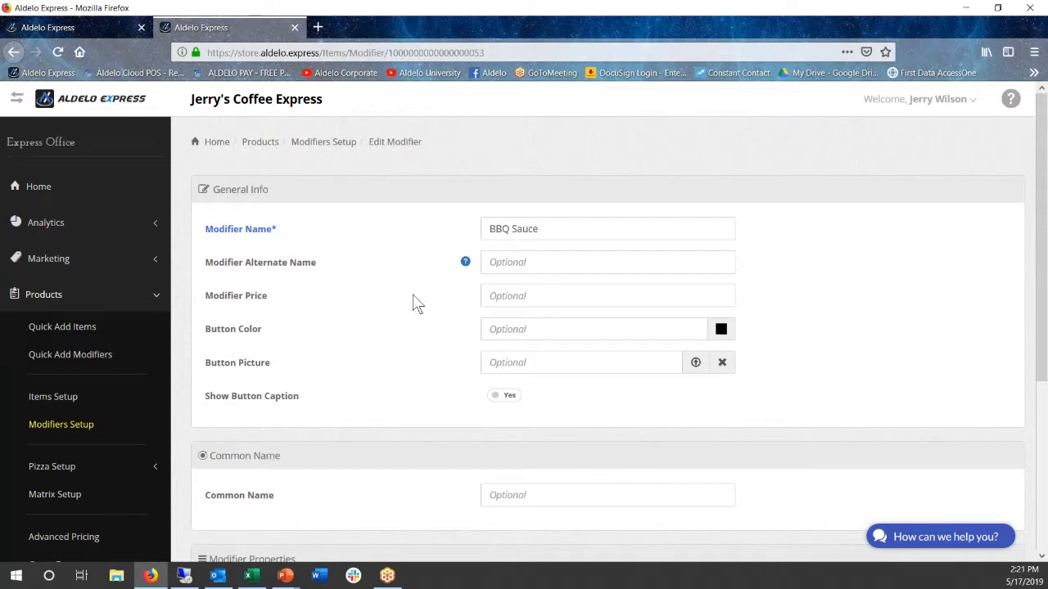
pyautogui.click(524, 261)
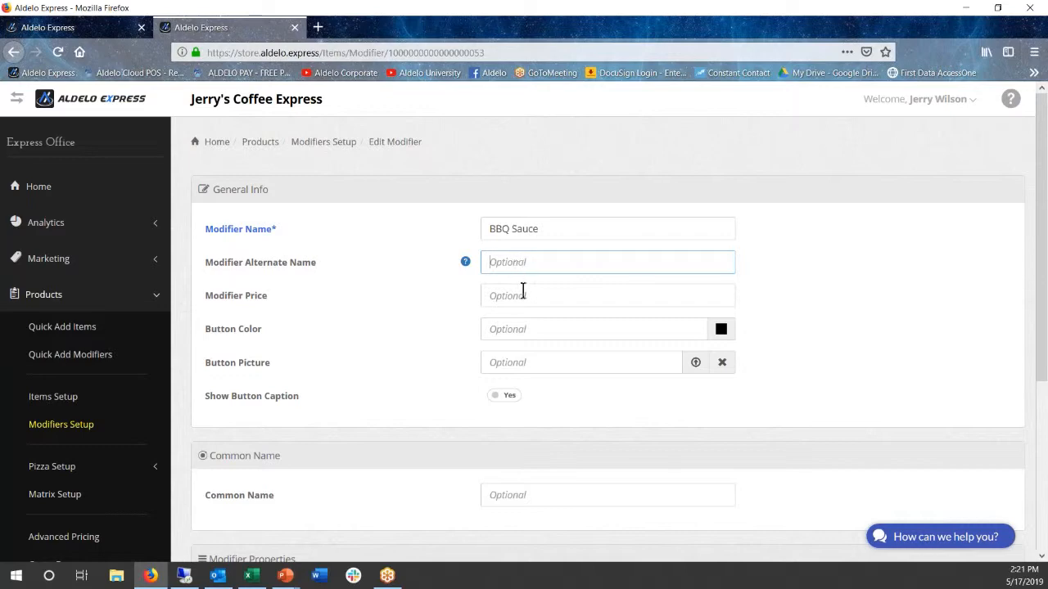
pyautogui.scroll(-2, 470, 330)
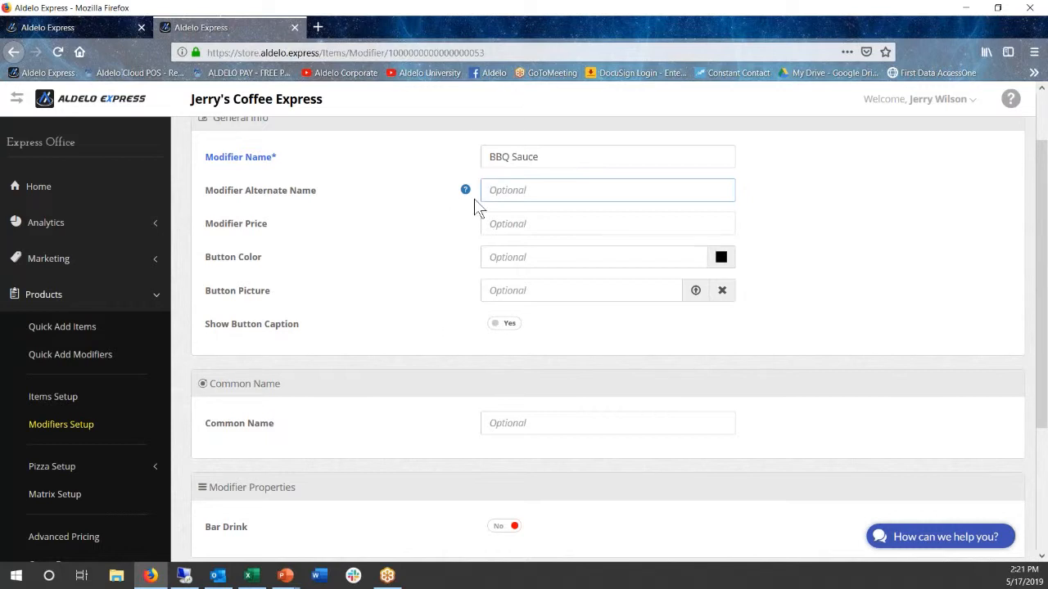
pyautogui.moveTo(544, 156); pyautogui.dragTo(447, 180)
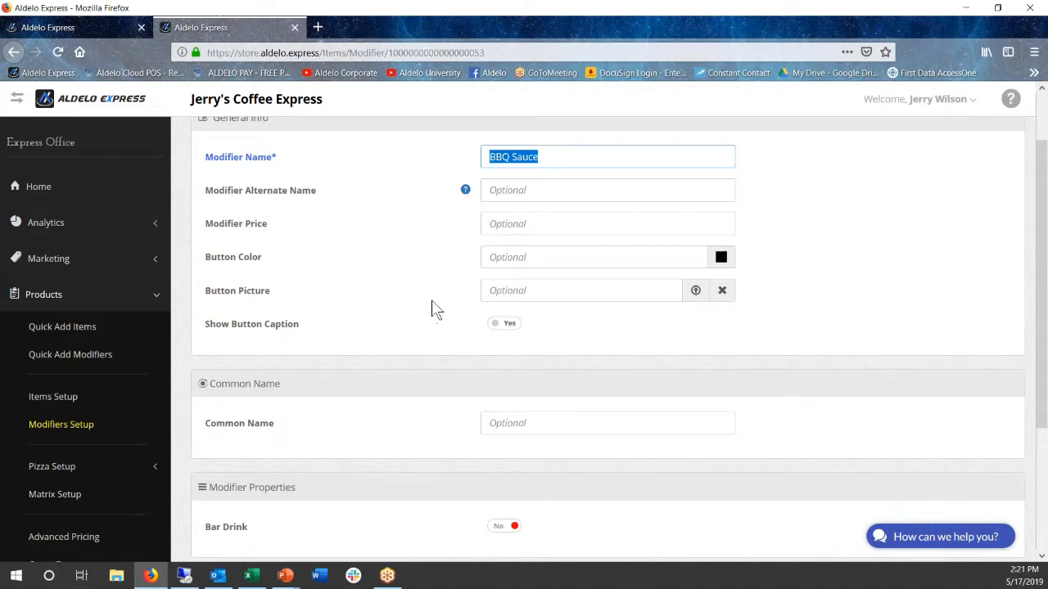
# Turn off Follow Parent for the BBQ Sauce modifier and examine its kitchen and bar printing options
pyautogui.scroll(-3, 428, 306)
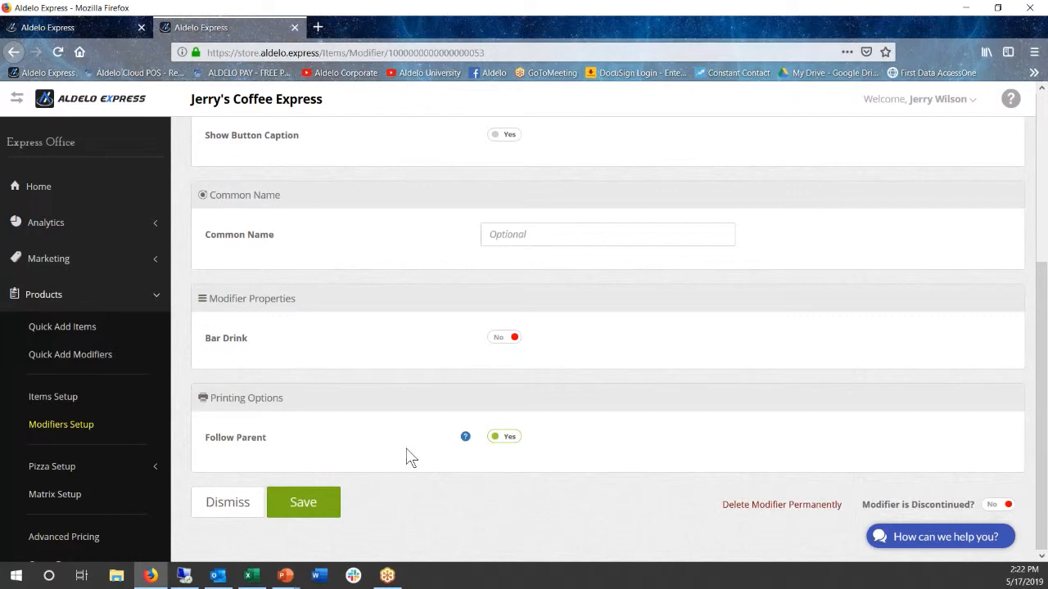
pyautogui.click(509, 439)
pyautogui.scroll(-5, 404, 432)
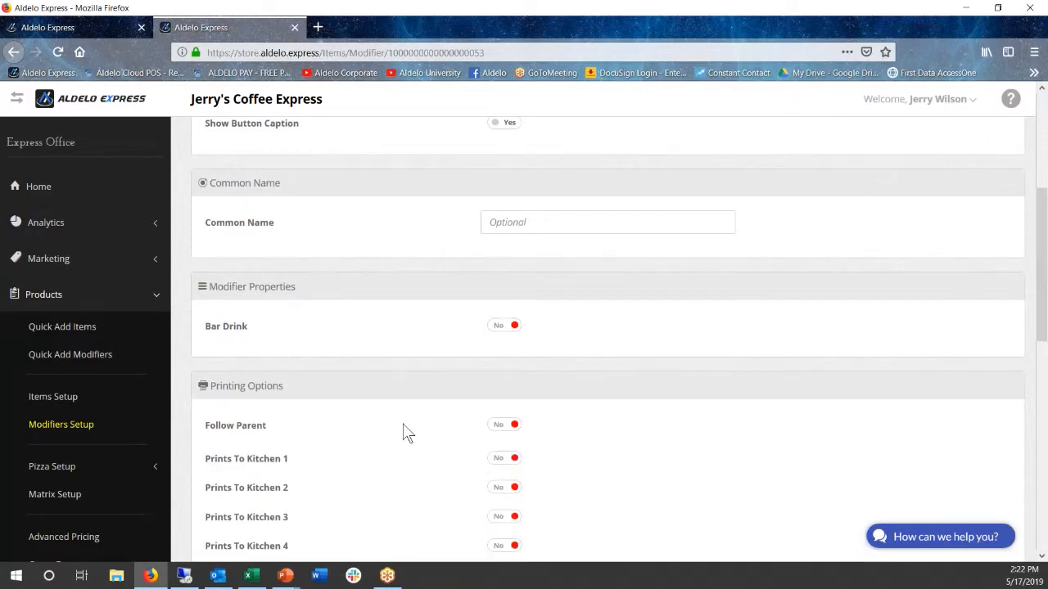
pyautogui.scroll(-5, 382, 404)
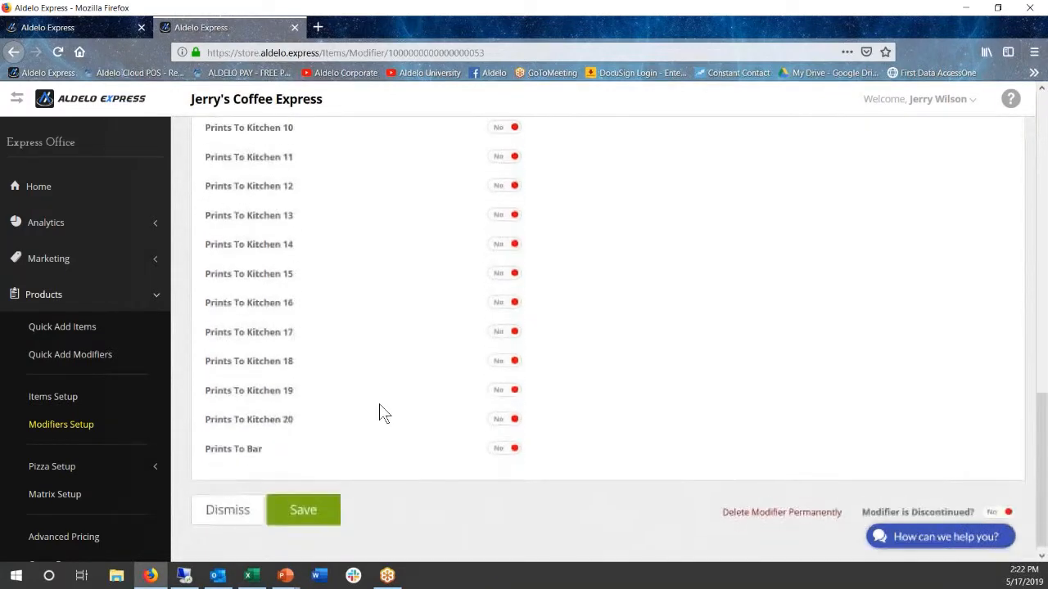
pyautogui.scroll(6, 379, 404)
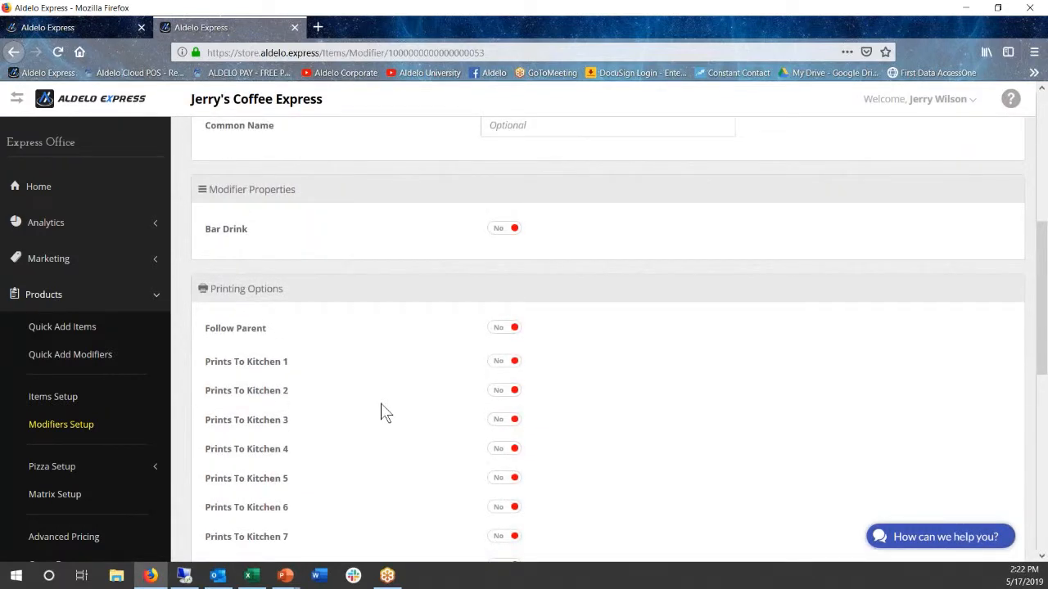
# Keep Bar Drink at No, set Follow Parent back to Yes, and save the BBQ Sauce modifier
pyautogui.click(503, 229)
pyautogui.click(503, 231)
pyautogui.click(503, 329)
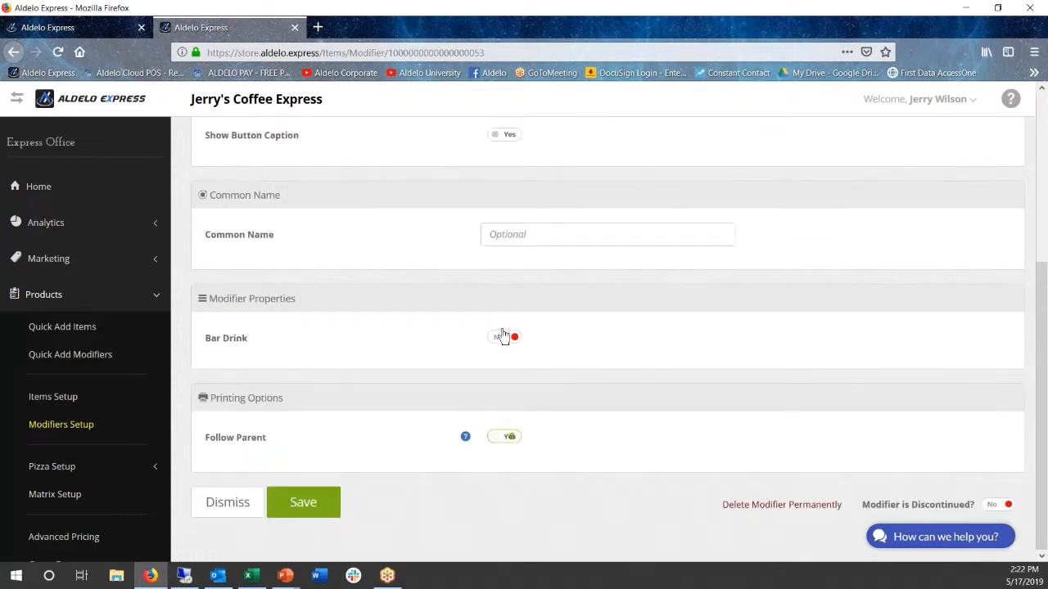
pyautogui.click(314, 513)
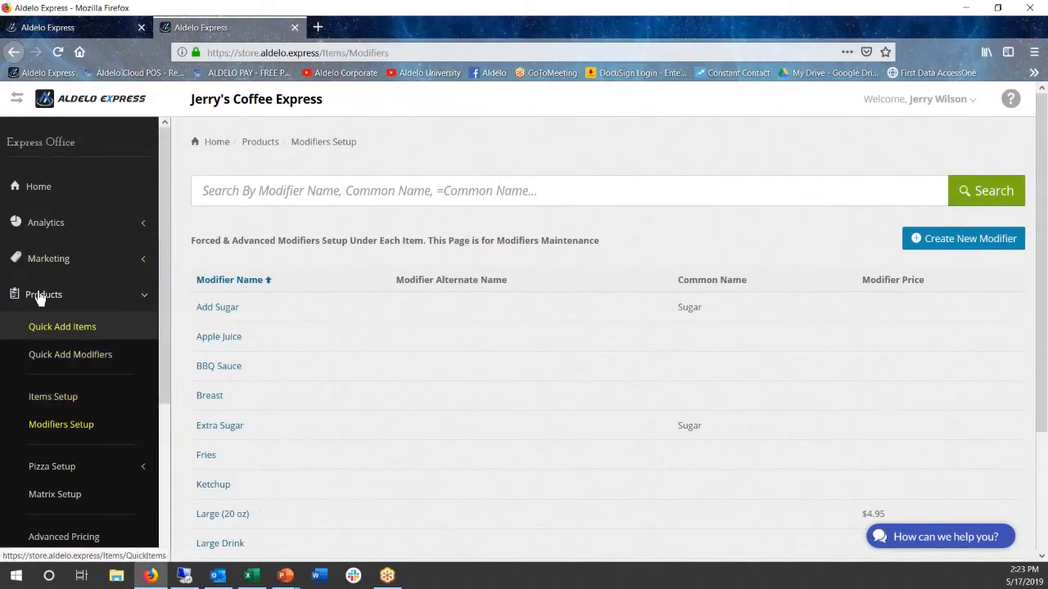
# Open the Burger item in the Food group from Items Setup
pyautogui.click(62, 397)
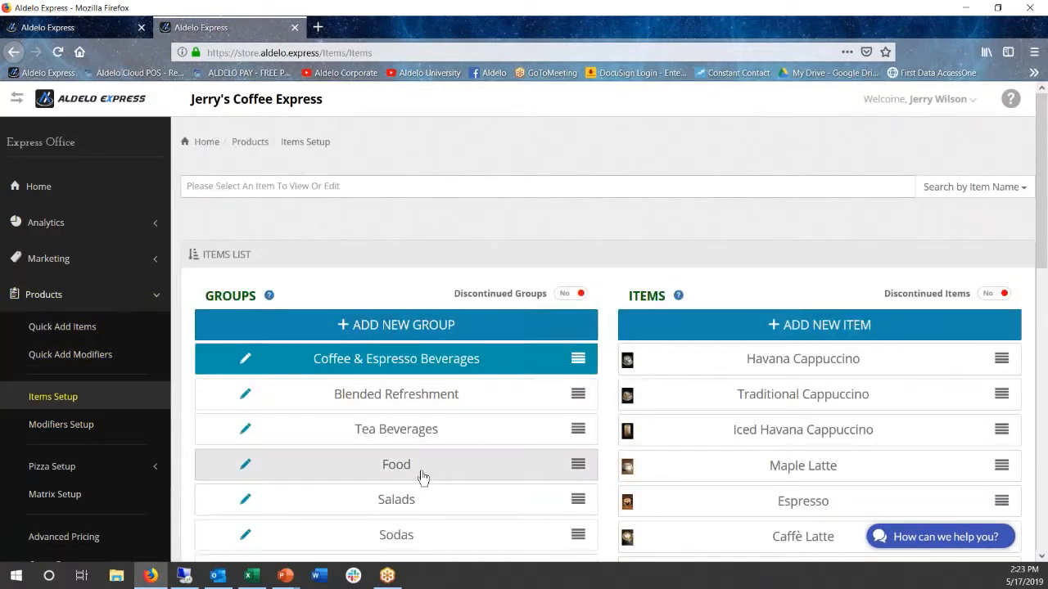
pyautogui.click(418, 466)
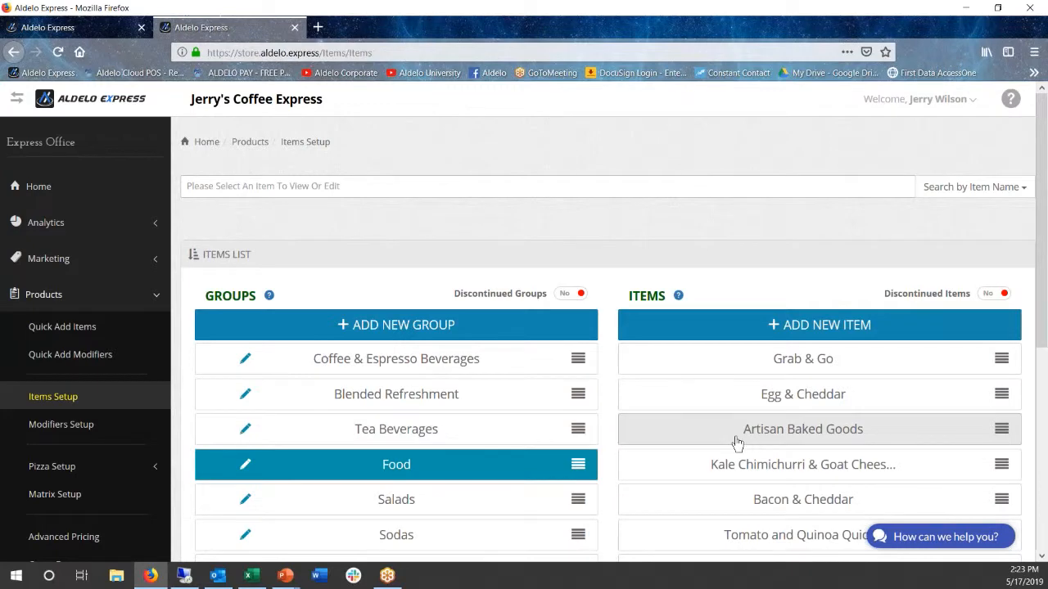
pyautogui.scroll(-3, 737, 409)
pyautogui.scroll(-2, 741, 438)
pyautogui.click(795, 393)
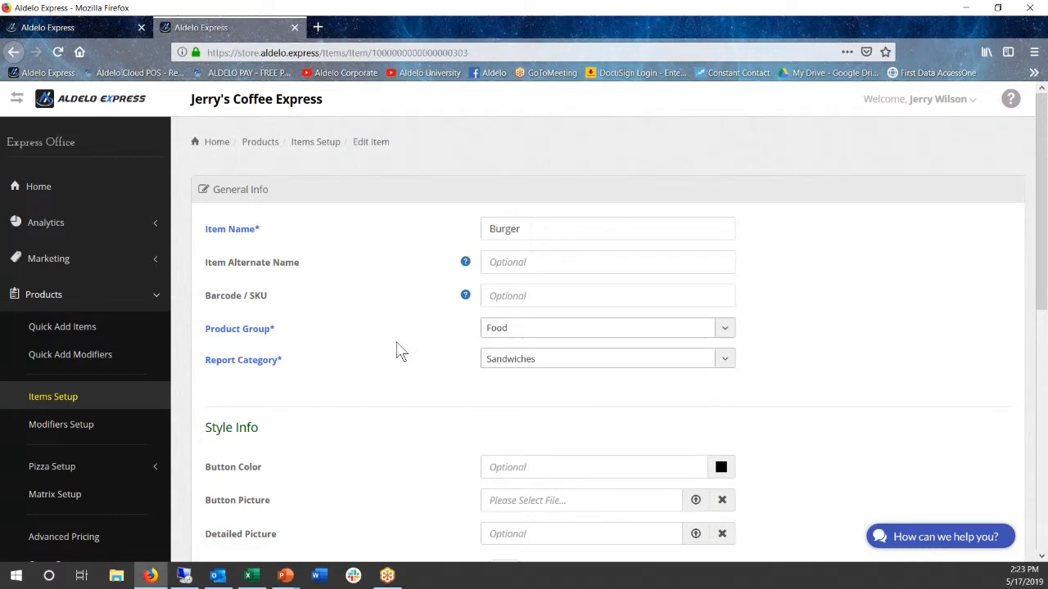
# Show the Burger item's extended settings and open its forced modifiers configuration
pyautogui.scroll(-6, 402, 351)
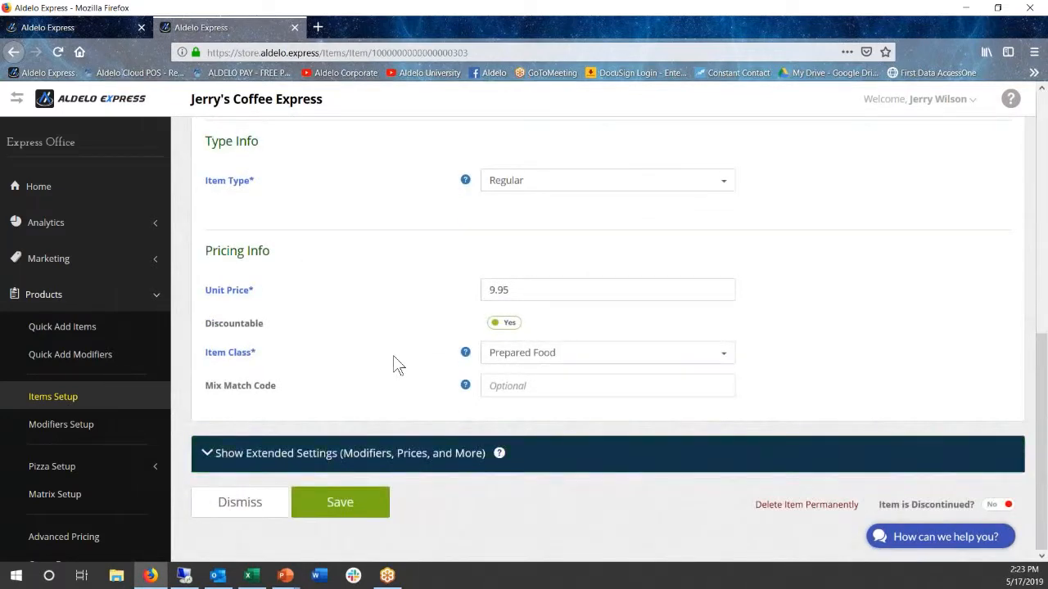
pyautogui.click(309, 463)
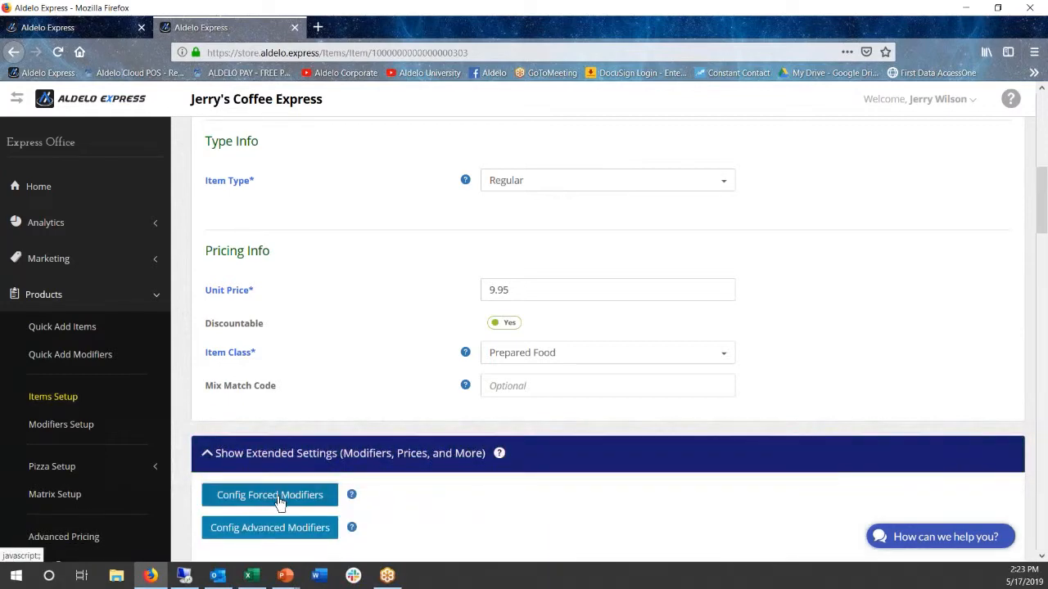
pyautogui.click(279, 497)
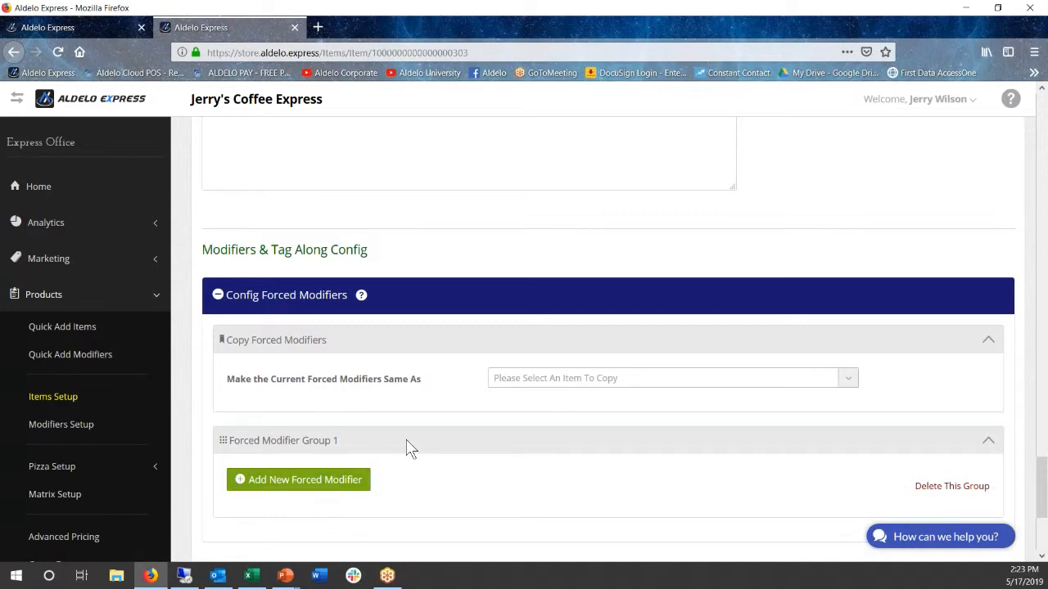
# Start adding forced modifiers to Forced Modifier Group 1 and select Medium, Medium Rare and Medium Well
pyautogui.click(328, 484)
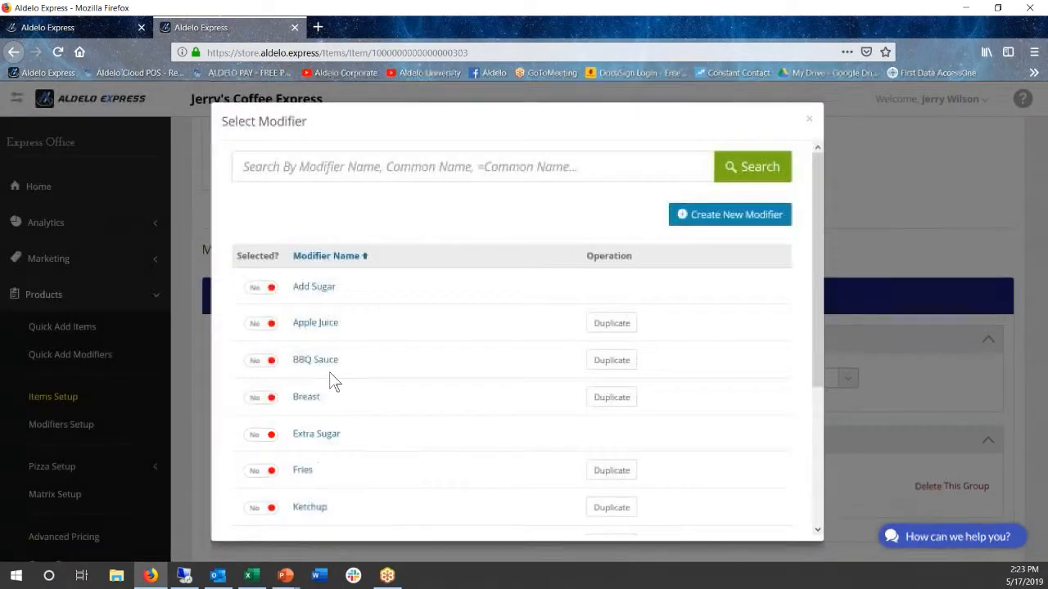
pyautogui.scroll(-3, 394, 421)
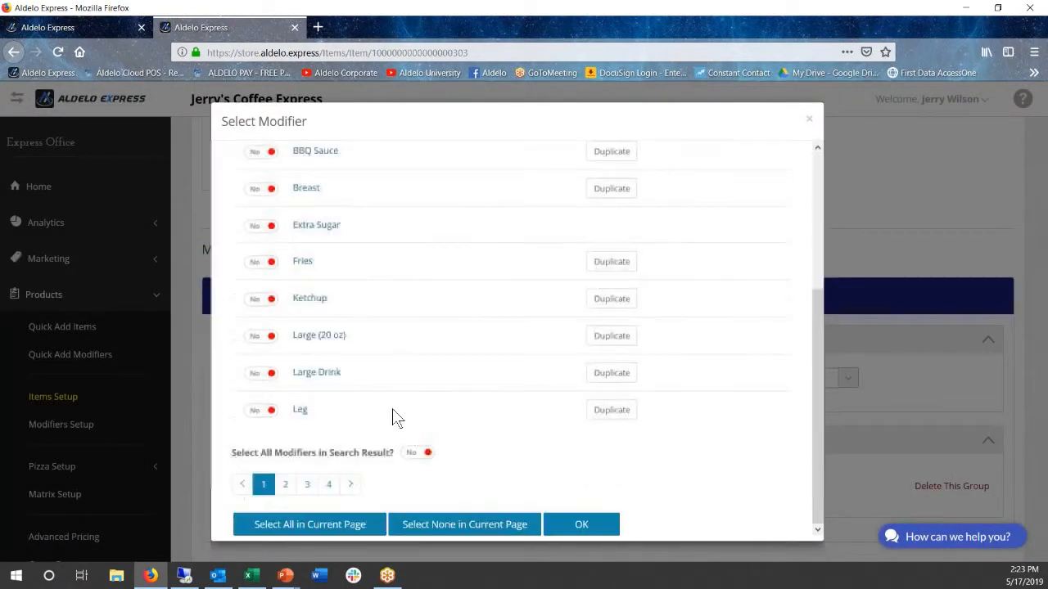
pyautogui.click(285, 484)
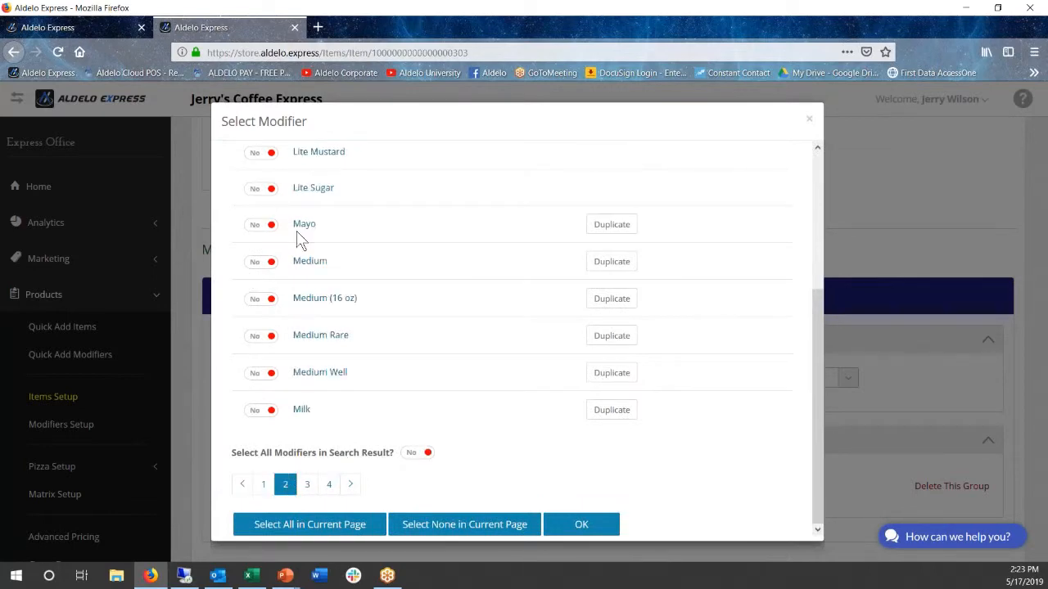
pyautogui.scroll(3, 298, 237)
pyautogui.scroll(-3, 279, 358)
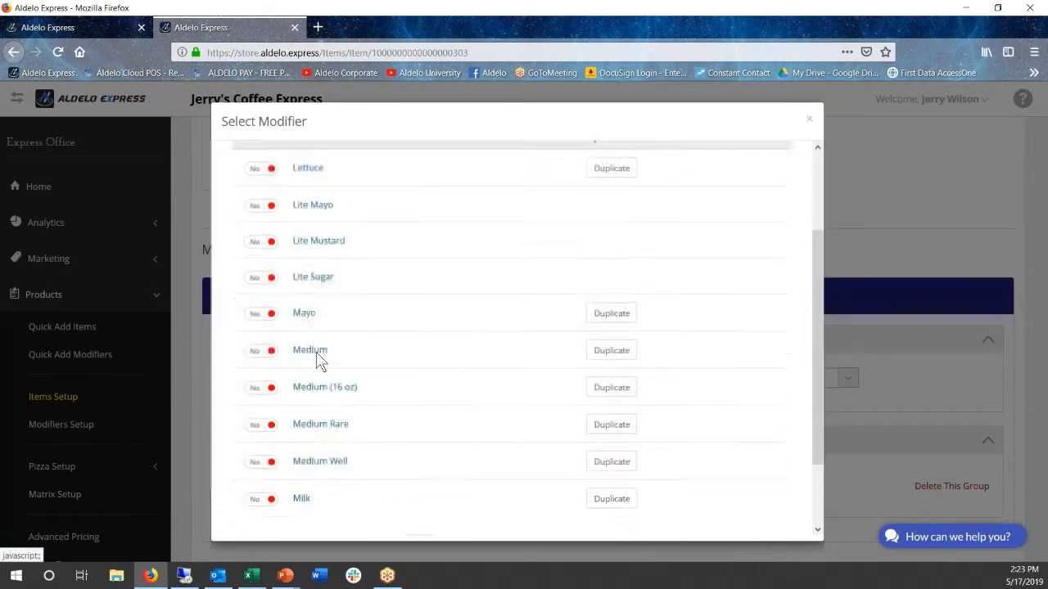
pyautogui.click(257, 264)
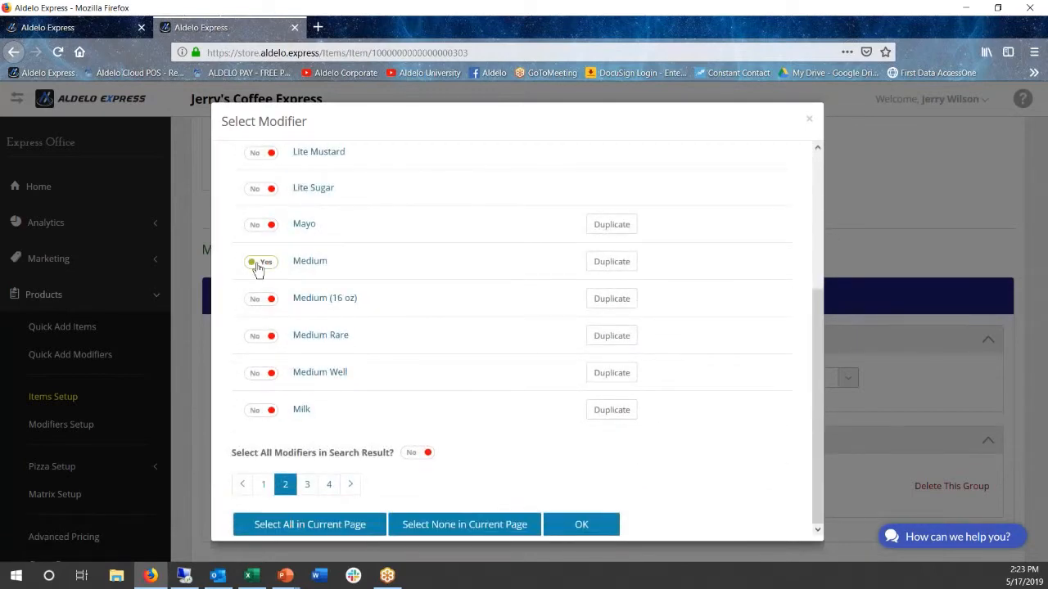
pyautogui.click(260, 337)
pyautogui.click(262, 379)
# Add Rare and Well Done to the selection and confirm the forced modifiers for Group 1
pyautogui.click(307, 485)
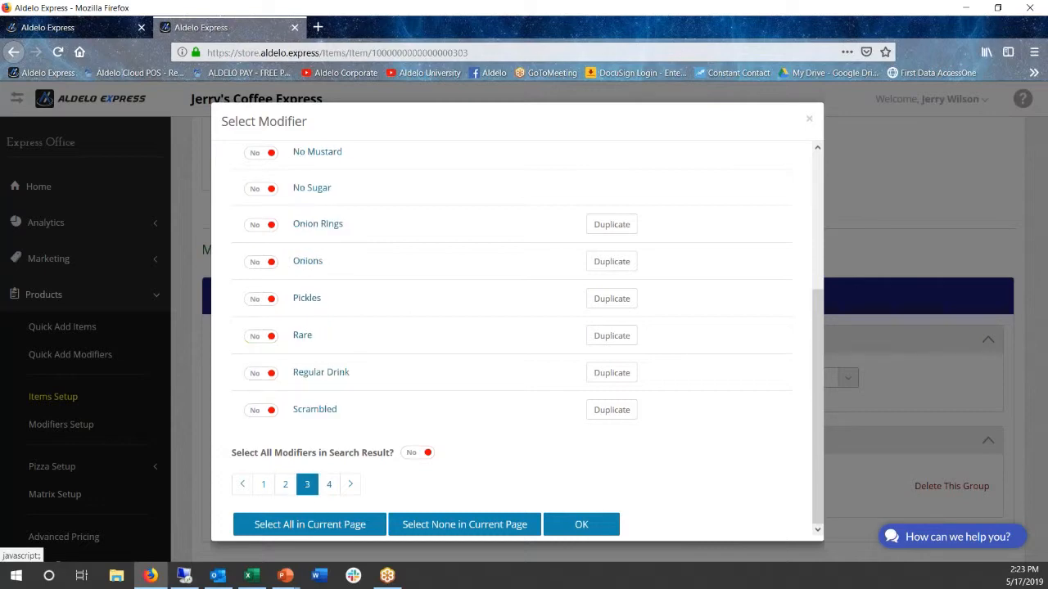
pyautogui.click(257, 338)
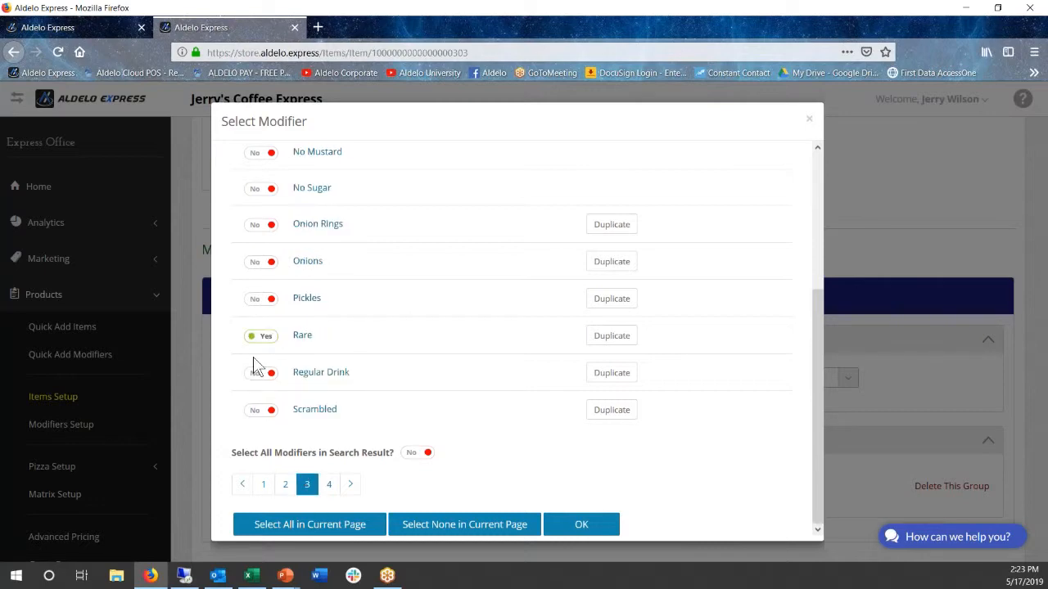
pyautogui.click(328, 484)
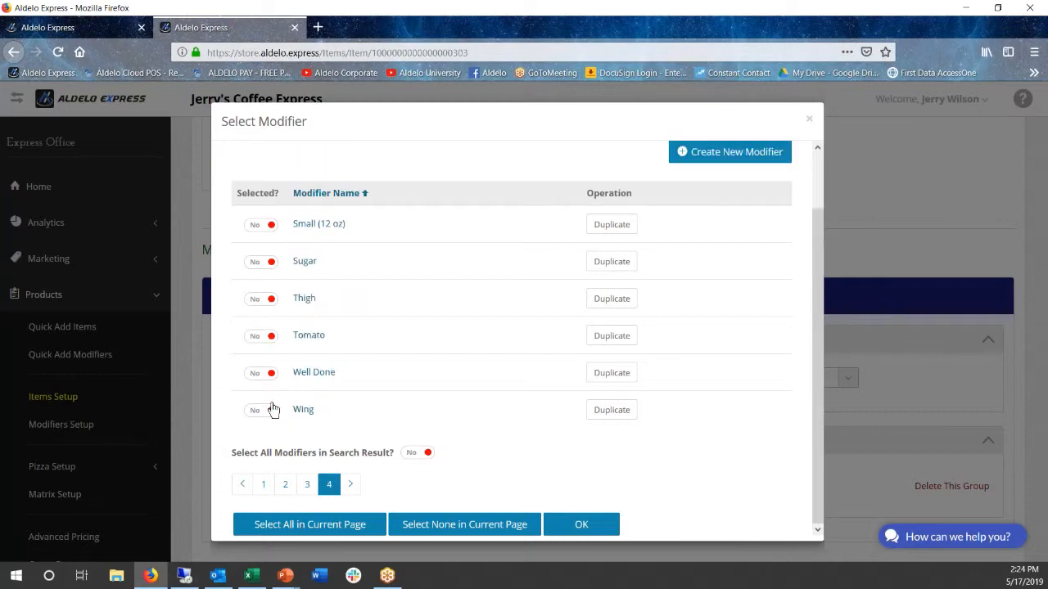
pyautogui.click(257, 374)
pyautogui.click(578, 522)
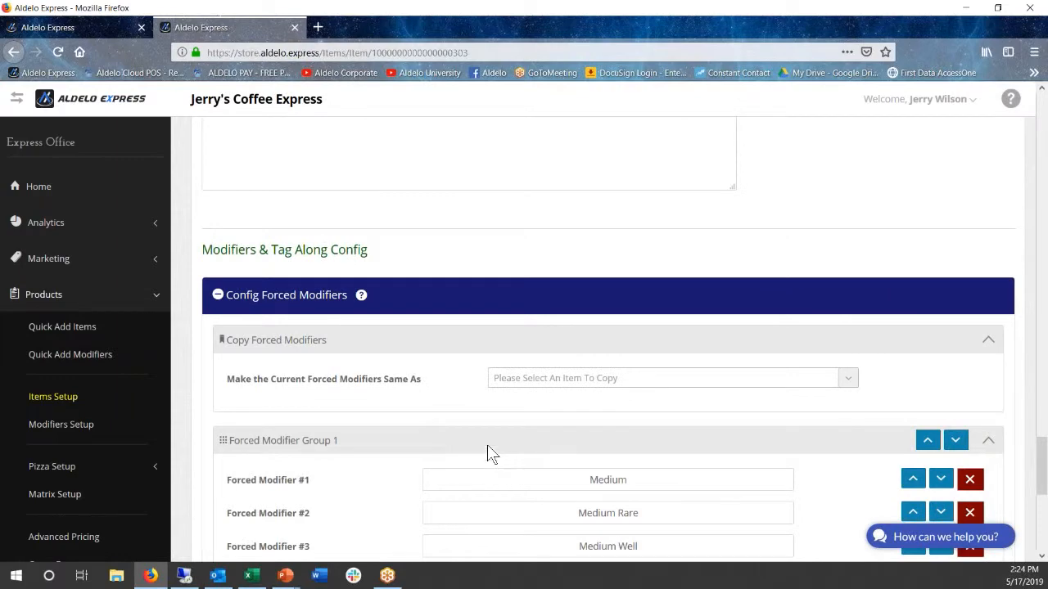
# Reorder Forced Modifier Group 1 to Rare, Medium Rare, Medium, Medium Well, Well Done
pyautogui.scroll(-4, 487, 448)
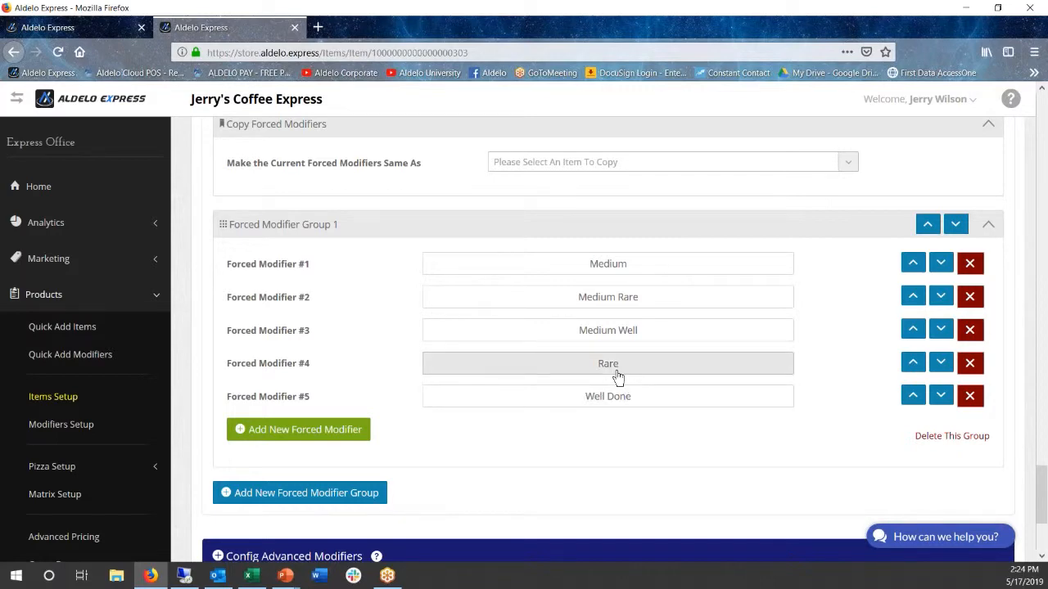
pyautogui.click(913, 362)
pyautogui.click(913, 329)
pyautogui.click(913, 297)
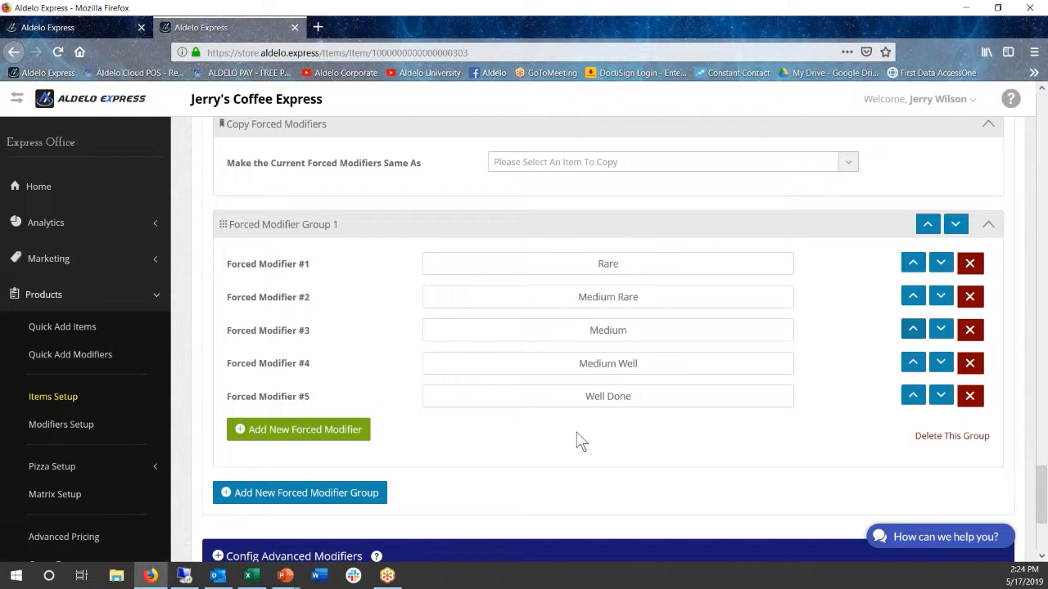
# Open the Burger item's advanced modifiers configuration and start a new modifier template
pyautogui.scroll(-2, 578, 434)
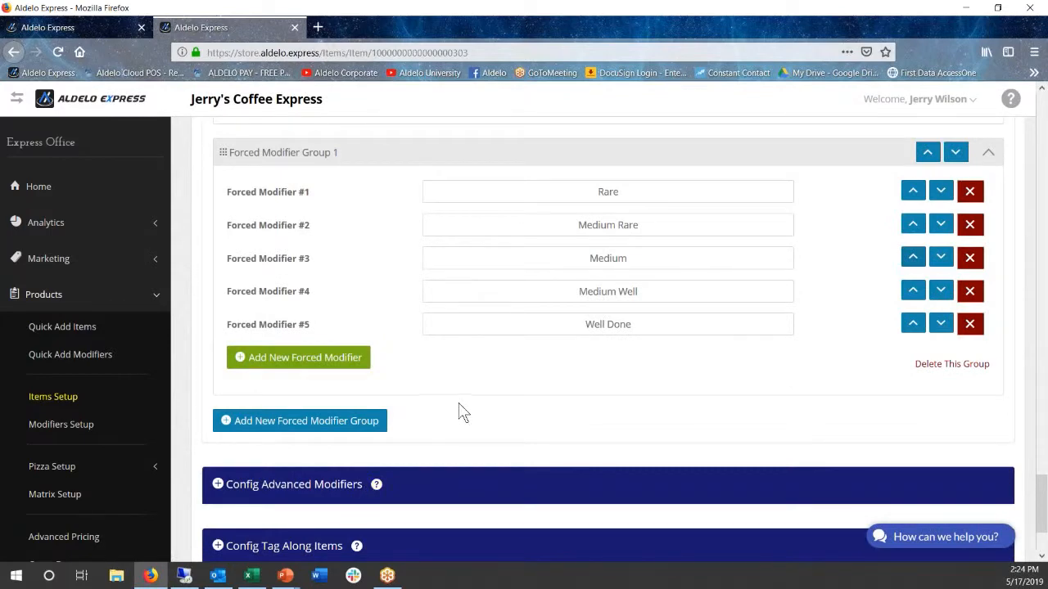
pyautogui.scroll(-1, 459, 403)
pyautogui.scroll(-3, 455, 406)
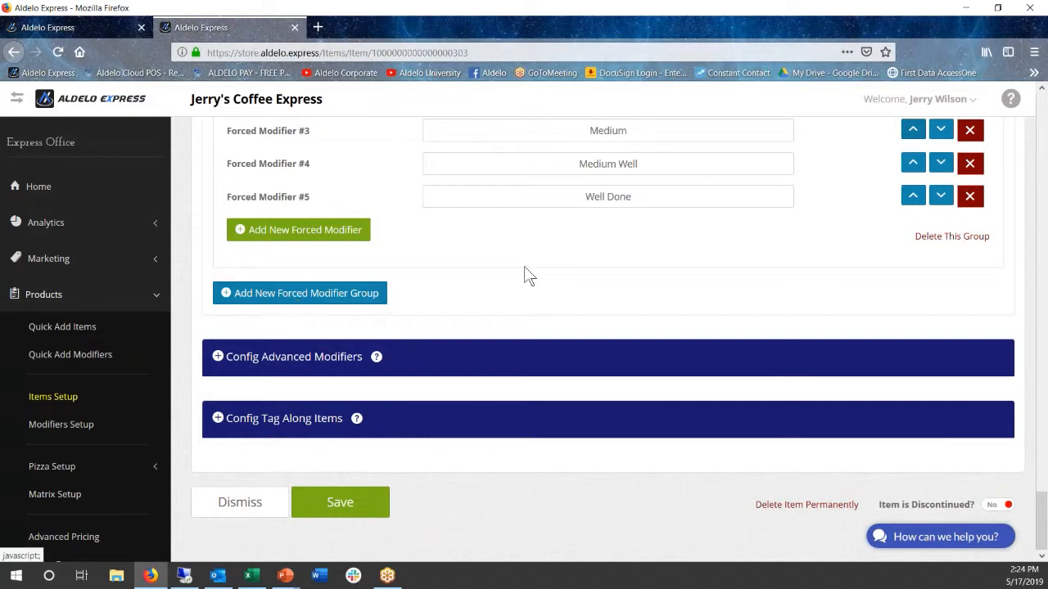
pyautogui.scroll(3, 532, 276)
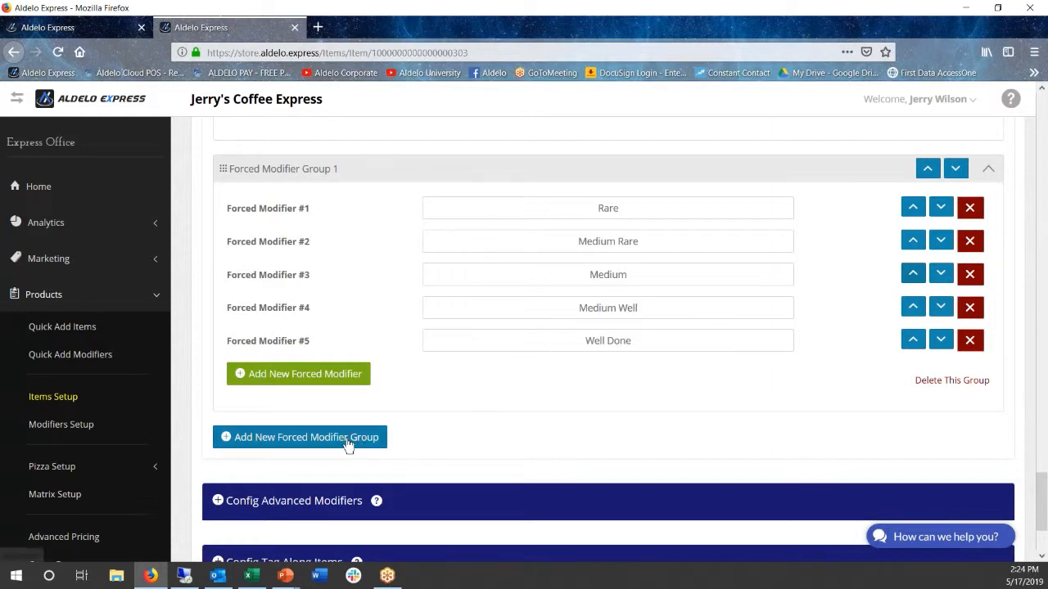
pyautogui.scroll(-2, 421, 432)
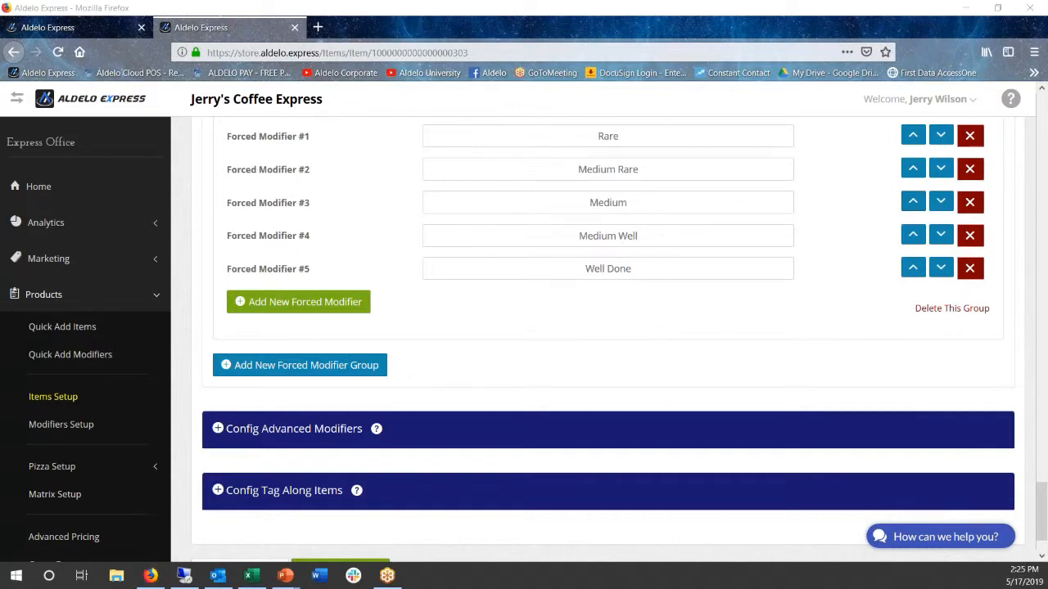
pyautogui.click(297, 434)
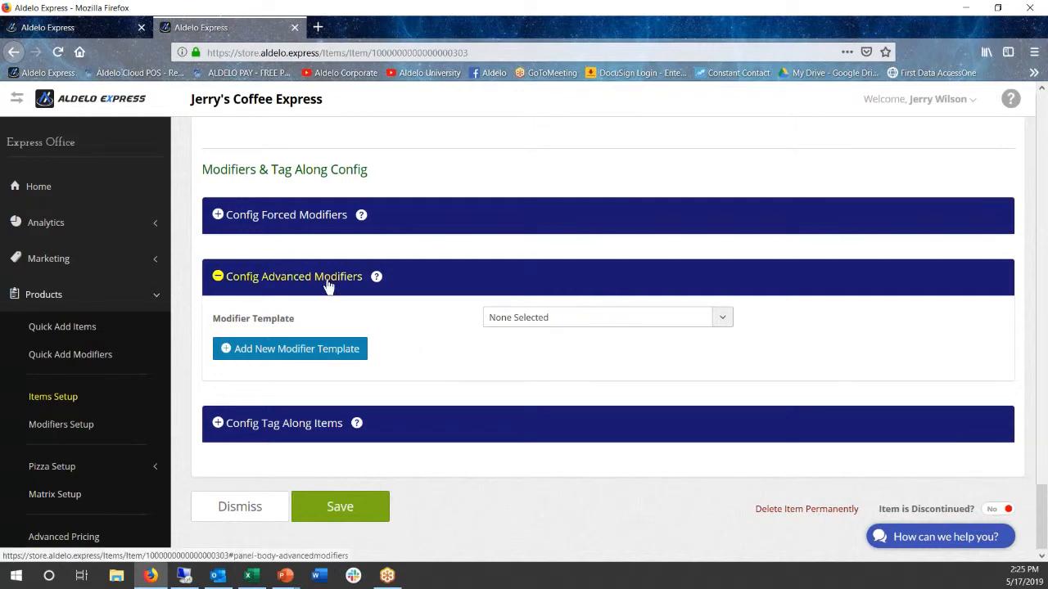
pyautogui.click(274, 356)
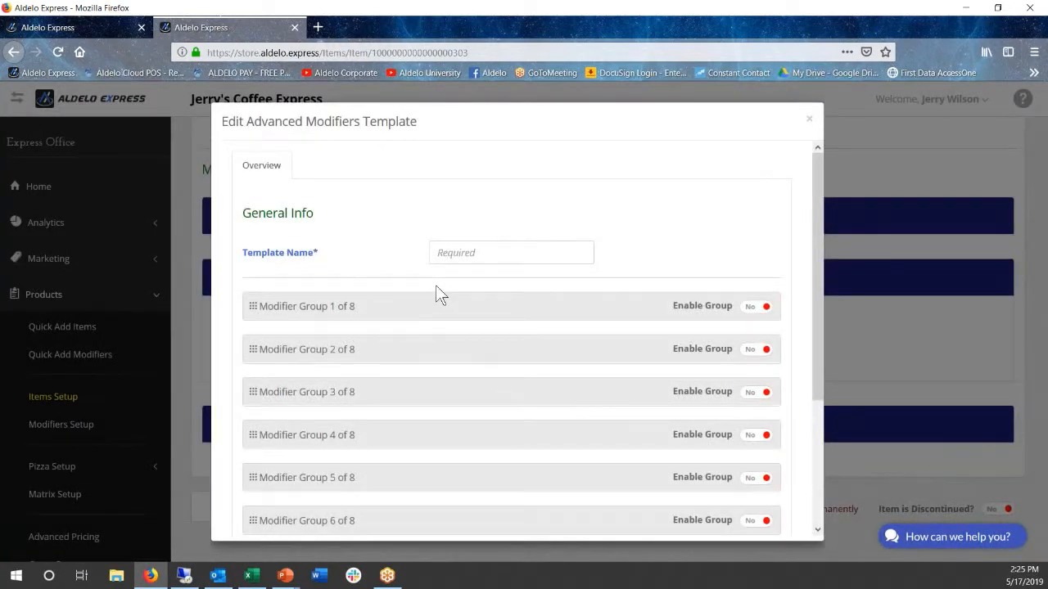
# Name the new advanced modifiers template Sandwich Mods
pyautogui.click(450, 253)
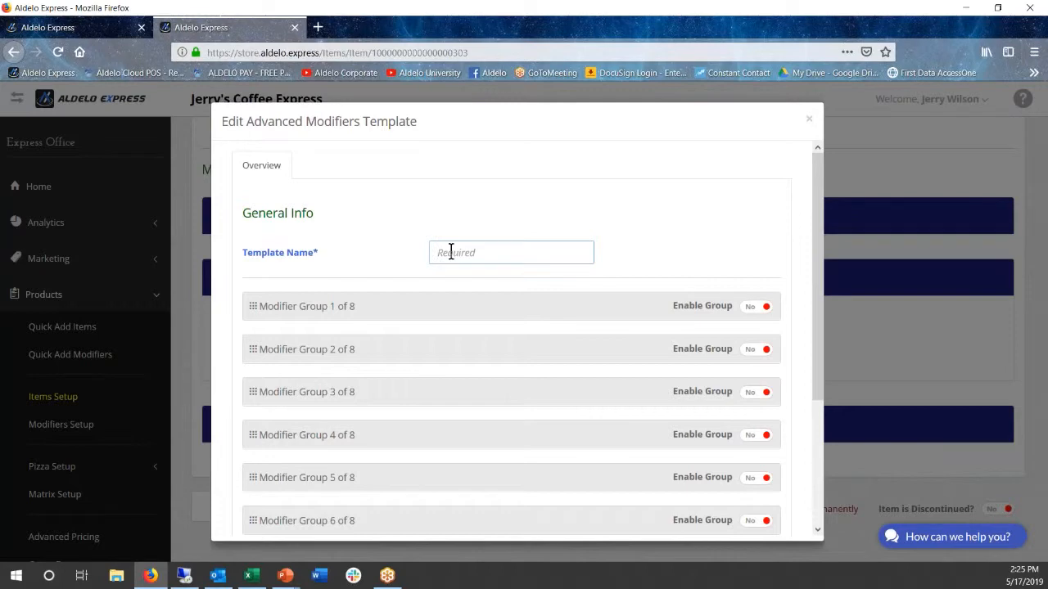
pyautogui.write('Sandwish')
pyautogui.press('BackSpace')
pyautogui.press('BackSpace')
pyautogui.write('ch Mods')
# Enable Modifier Group 1 of the template, name it Burger Toppings and enter the group's settings
pyautogui.scroll(-3, 386, 323)
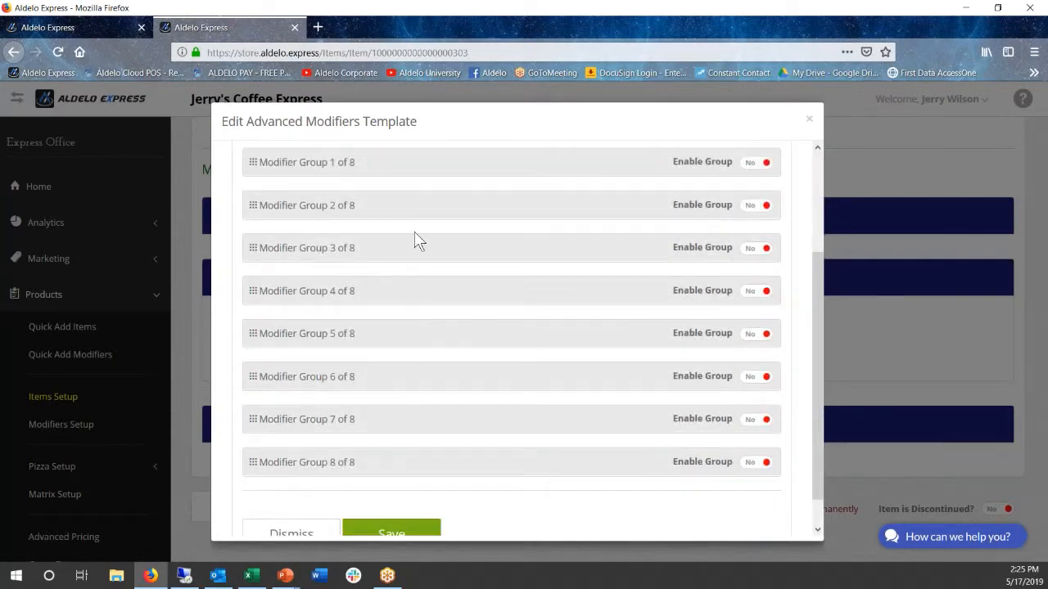
pyautogui.scroll(2, 406, 281)
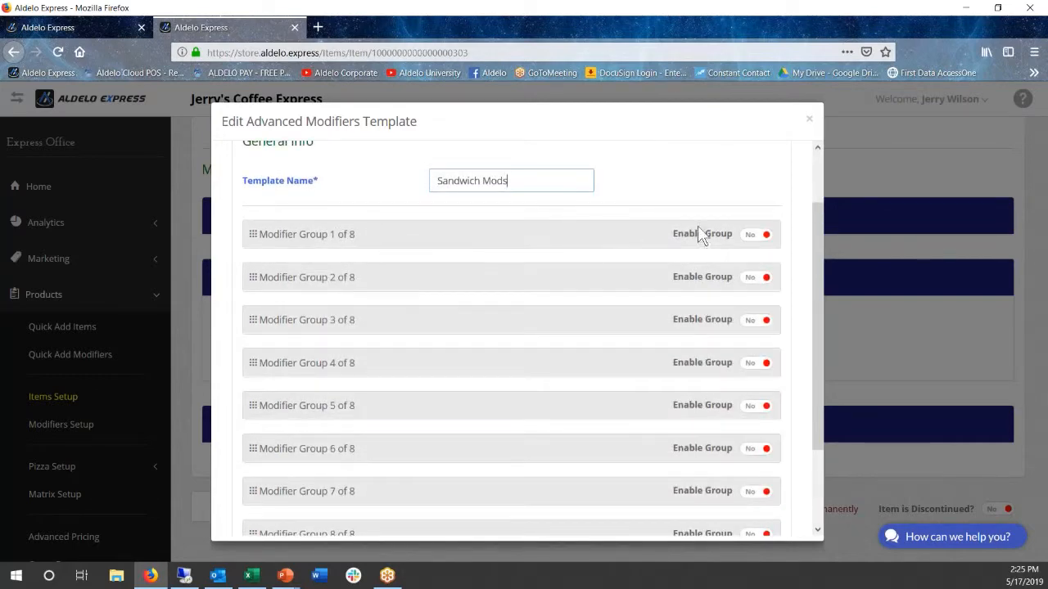
pyautogui.click(748, 236)
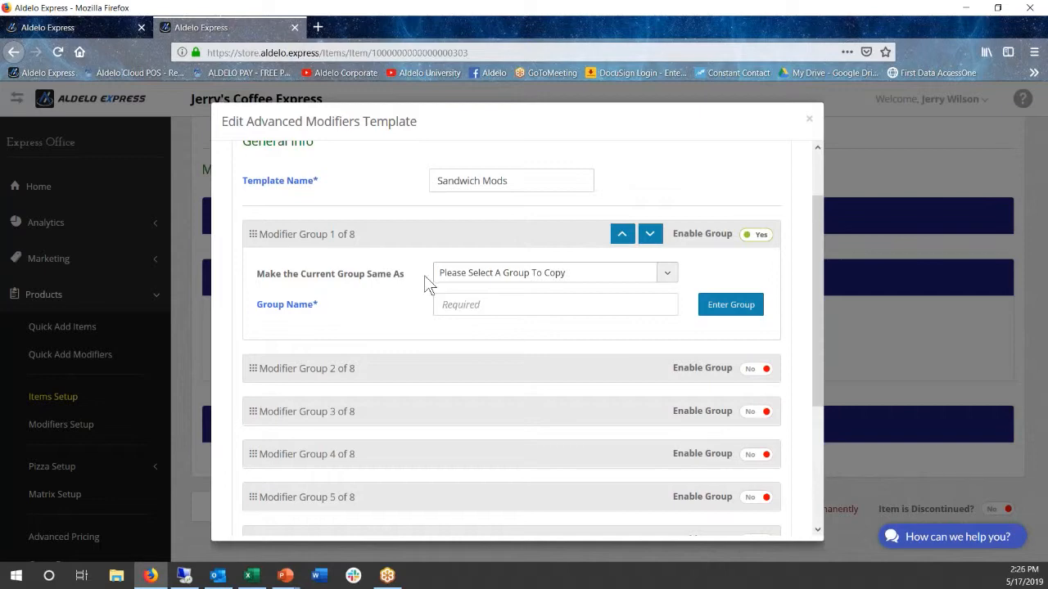
pyautogui.click(456, 306)
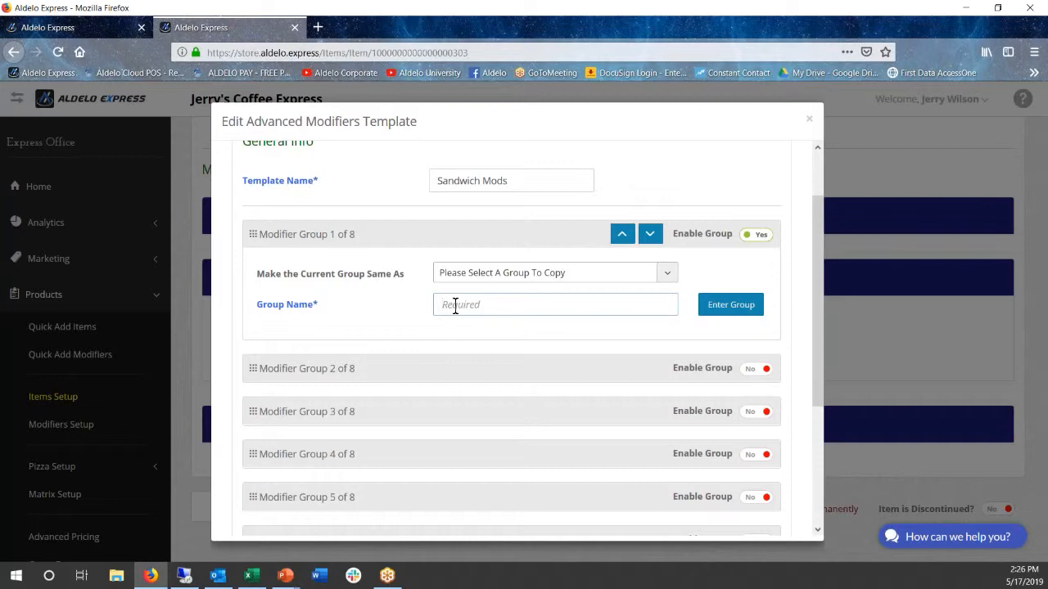
pyautogui.write('Burger Mods')
pyautogui.moveTo(506, 303); pyautogui.dragTo(475, 304)
pyautogui.write('Toppings')
pyautogui.click(732, 306)
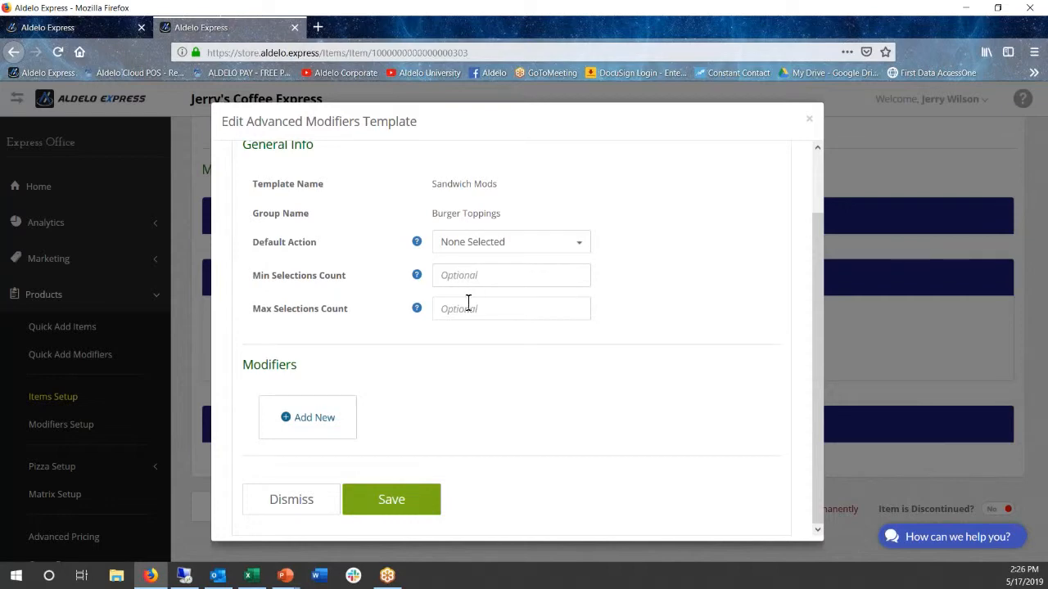
# Add a modifier to the Burger Toppings group with Ketchup as its base modifier, selected as default
pyautogui.click(307, 420)
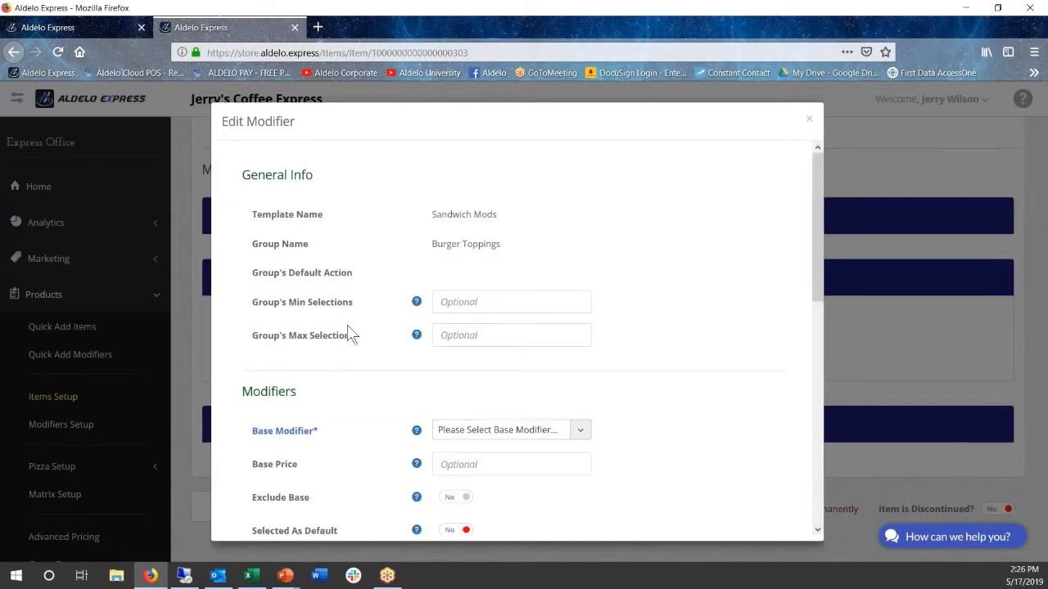
pyautogui.scroll(-3, 357, 347)
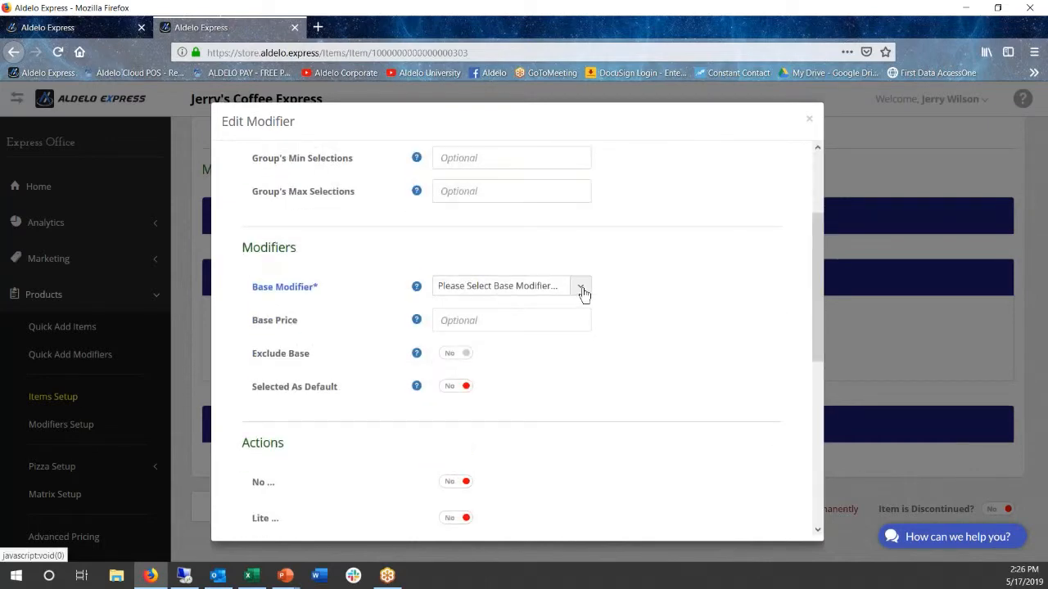
pyautogui.click(583, 290)
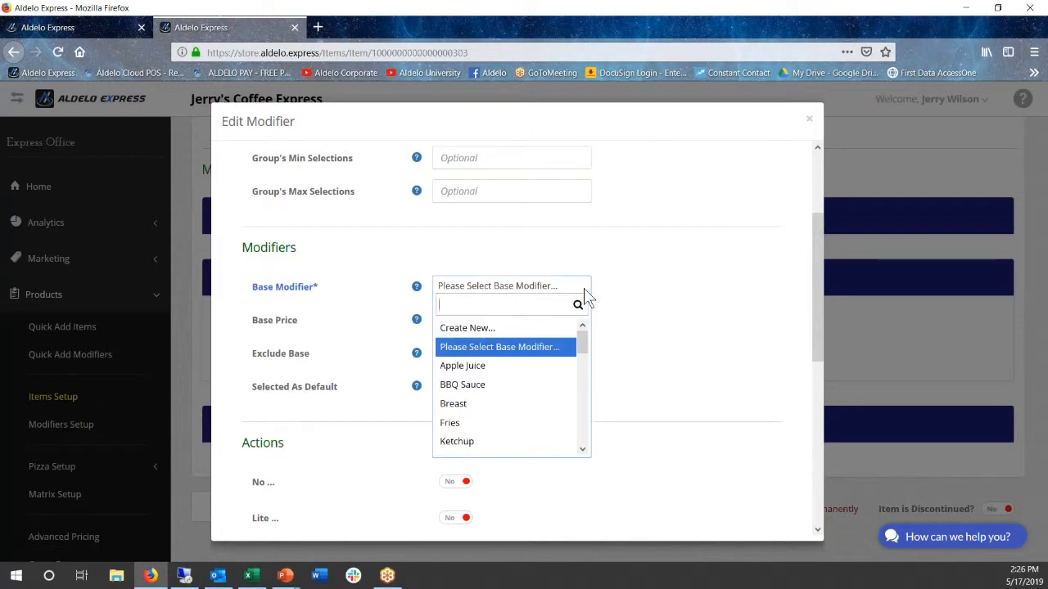
pyautogui.click(480, 442)
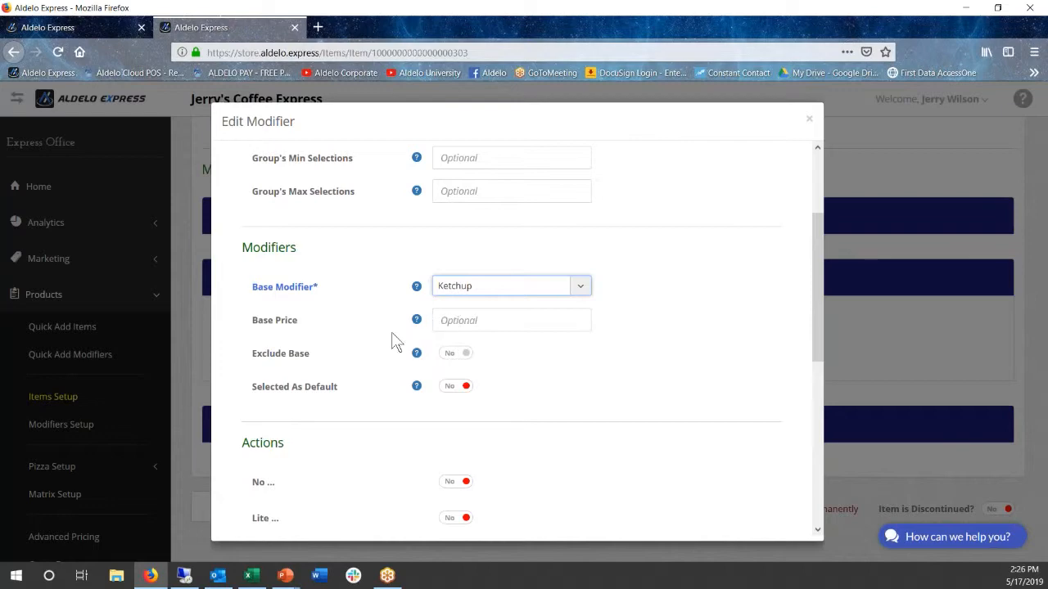
pyautogui.scroll(-2, 392, 336)
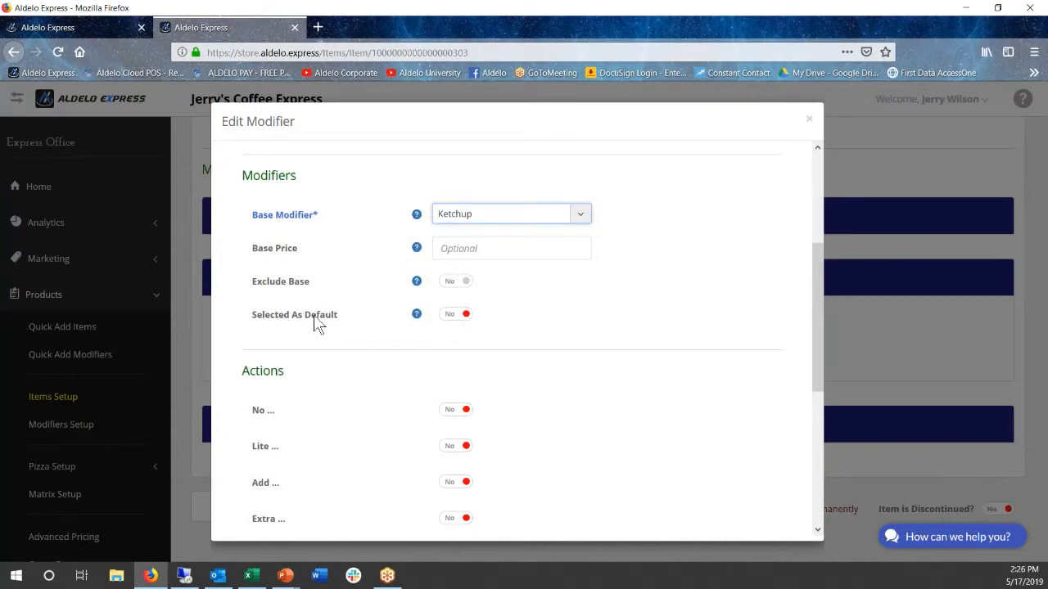
pyautogui.click(455, 315)
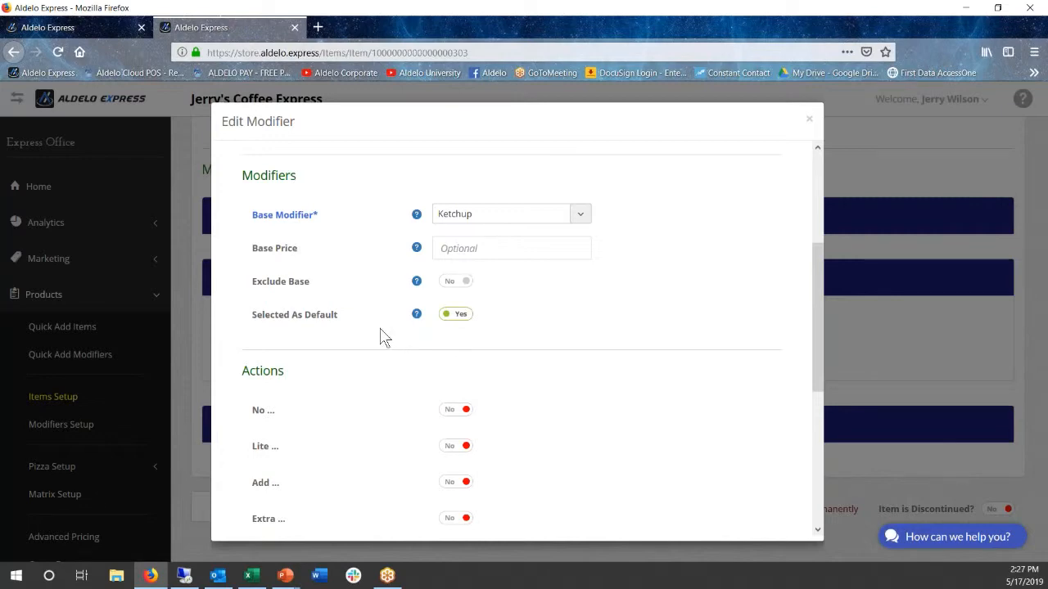
# Enable the No, Lite, Add, Extra, Only and Side actions for the Ketchup modifier and save it
pyautogui.scroll(-4, 382, 335)
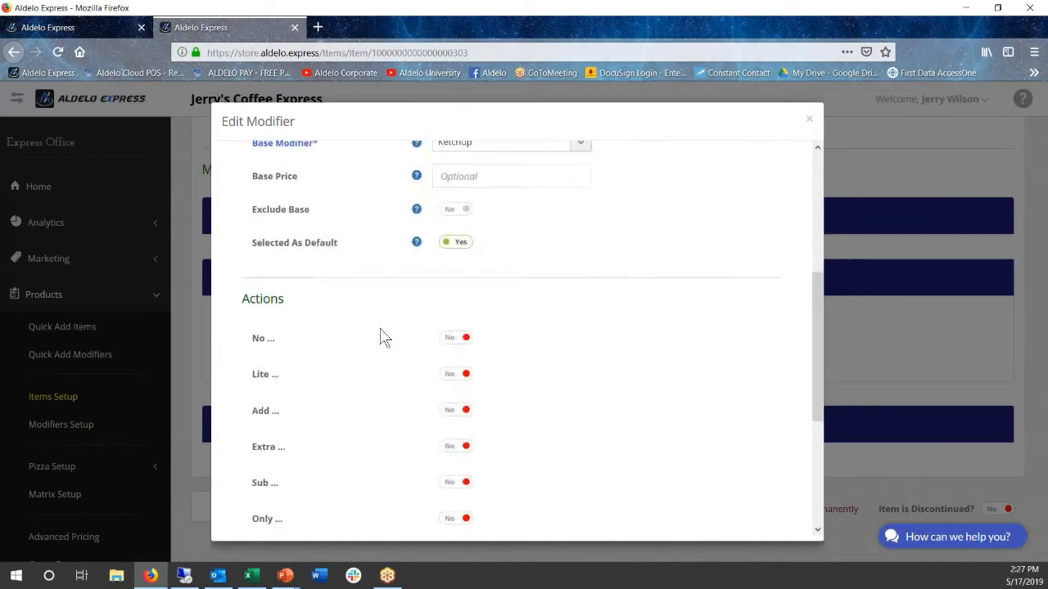
pyautogui.scroll(-1, 367, 321)
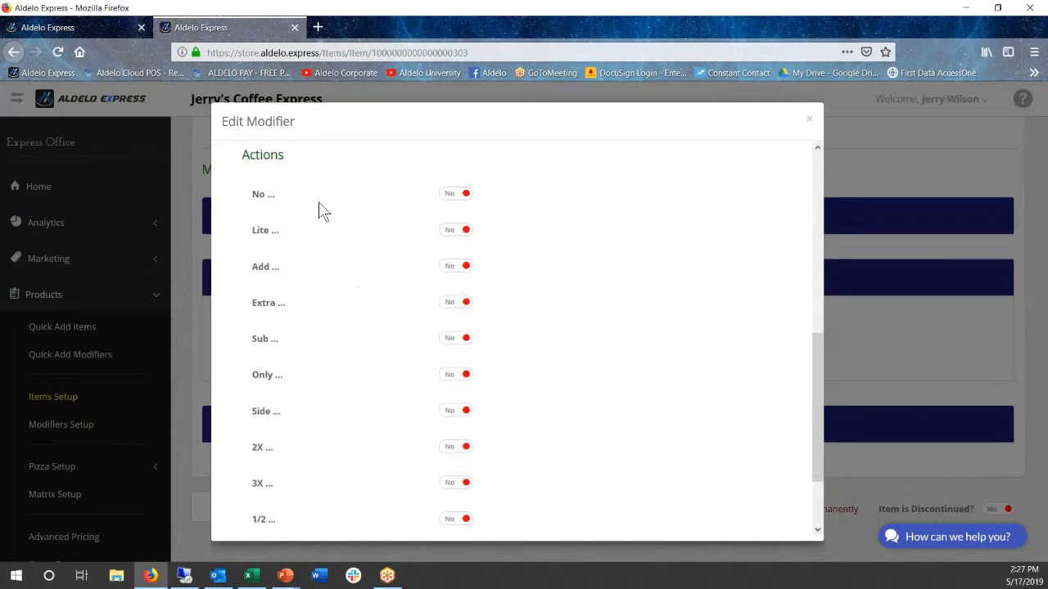
pyautogui.click(451, 199)
pyautogui.click(455, 232)
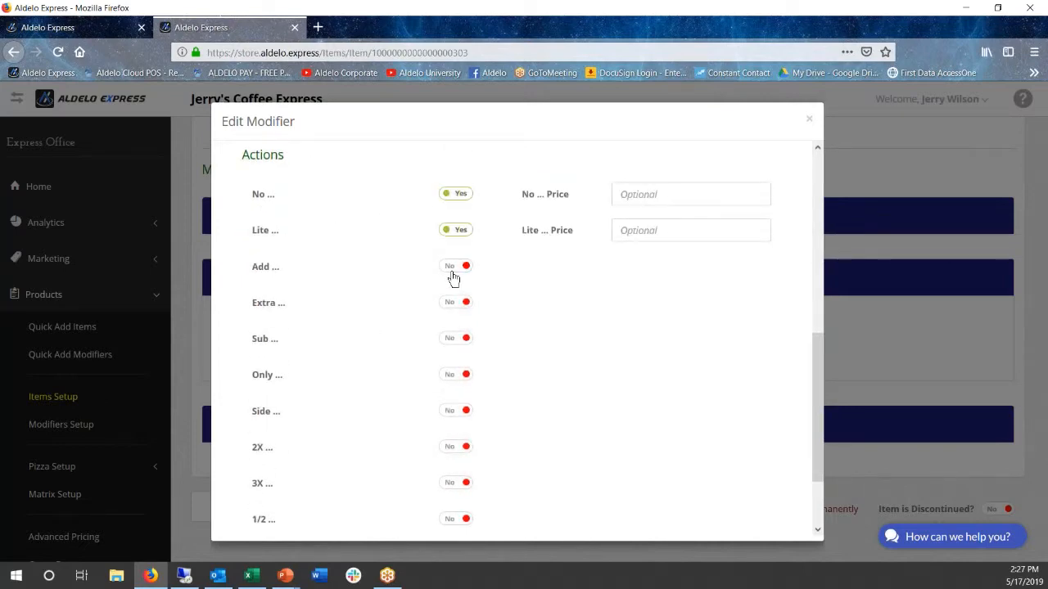
pyautogui.click(451, 267)
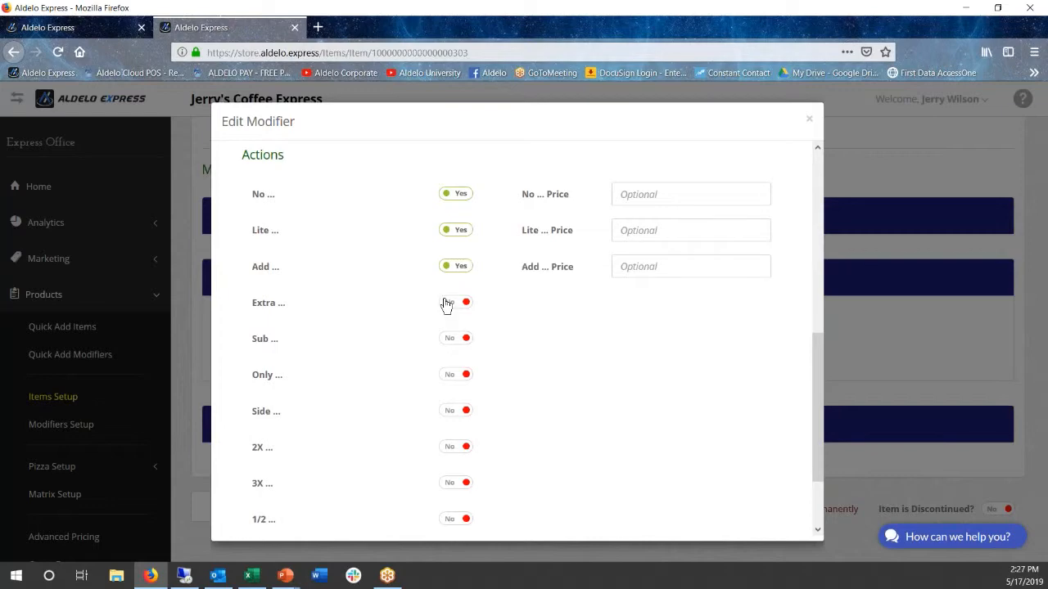
pyautogui.click(446, 305)
pyautogui.click(451, 378)
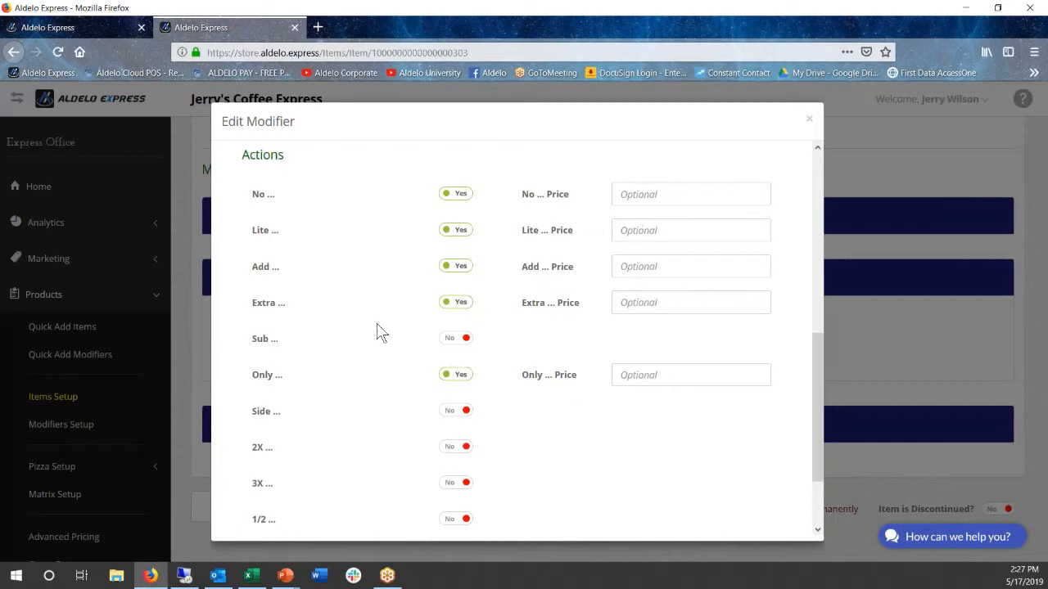
pyautogui.scroll(-2, 377, 331)
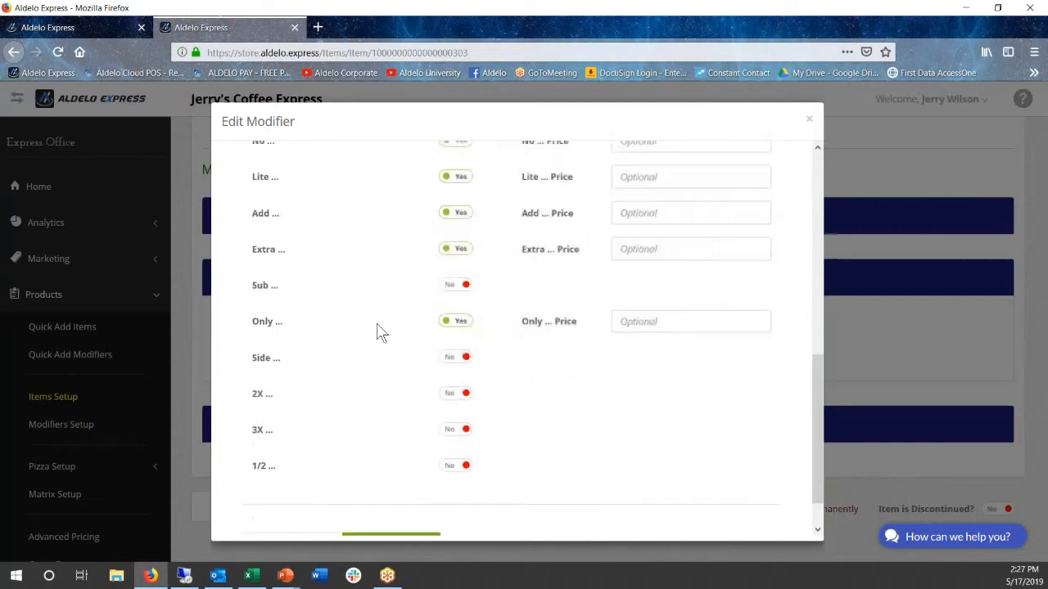
pyautogui.click(453, 343)
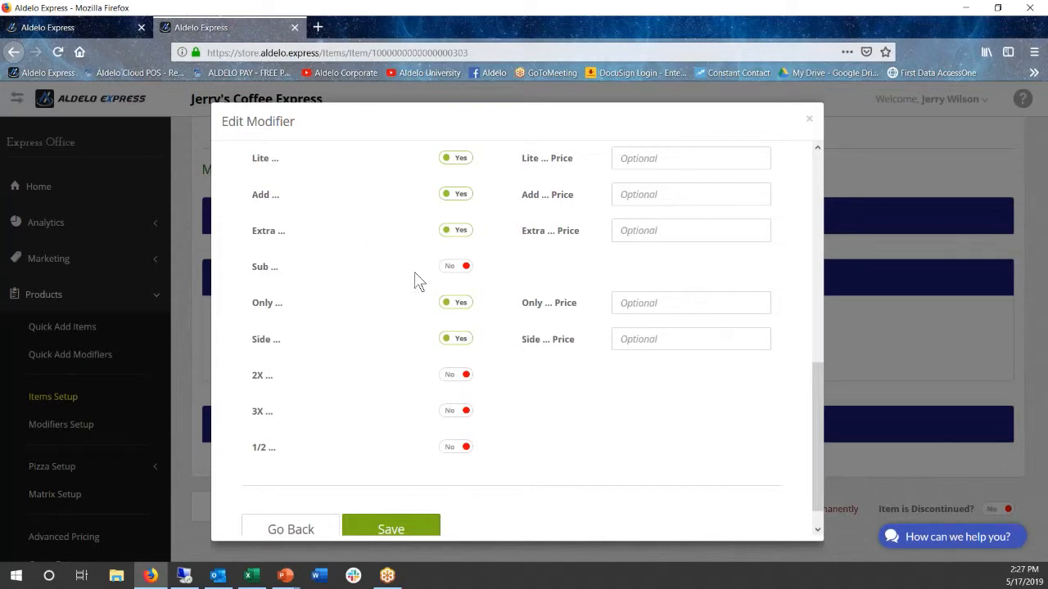
pyautogui.scroll(-1, 369, 328)
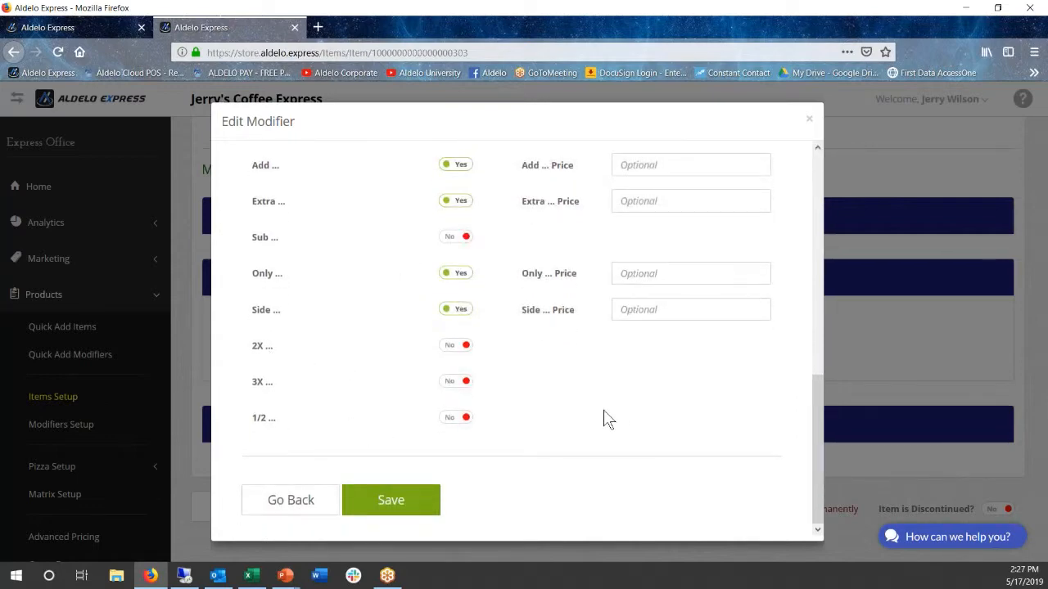
pyautogui.scroll(3, 550, 354)
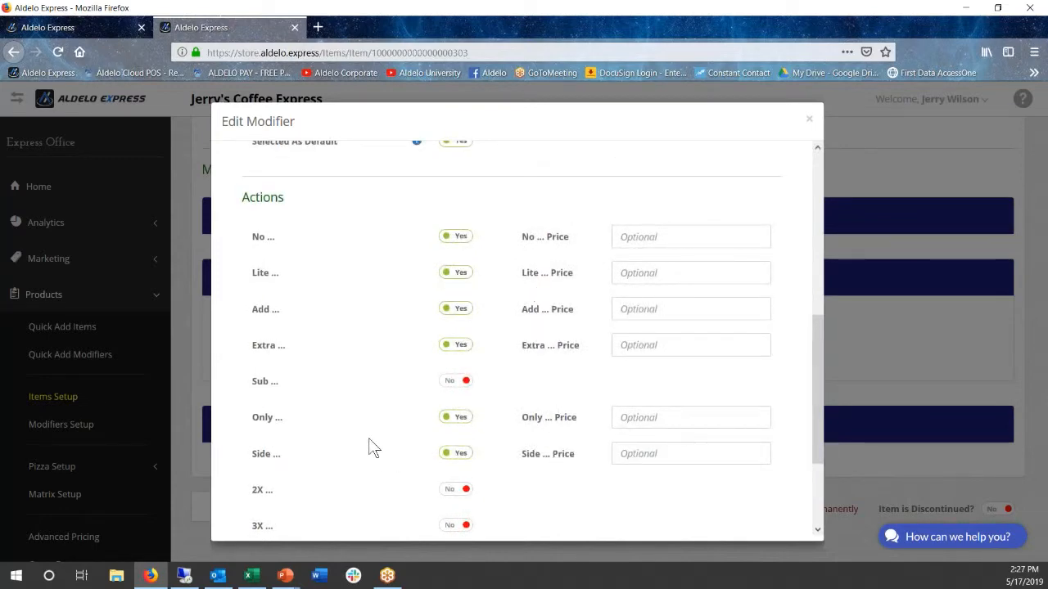
pyautogui.scroll(-3, 367, 446)
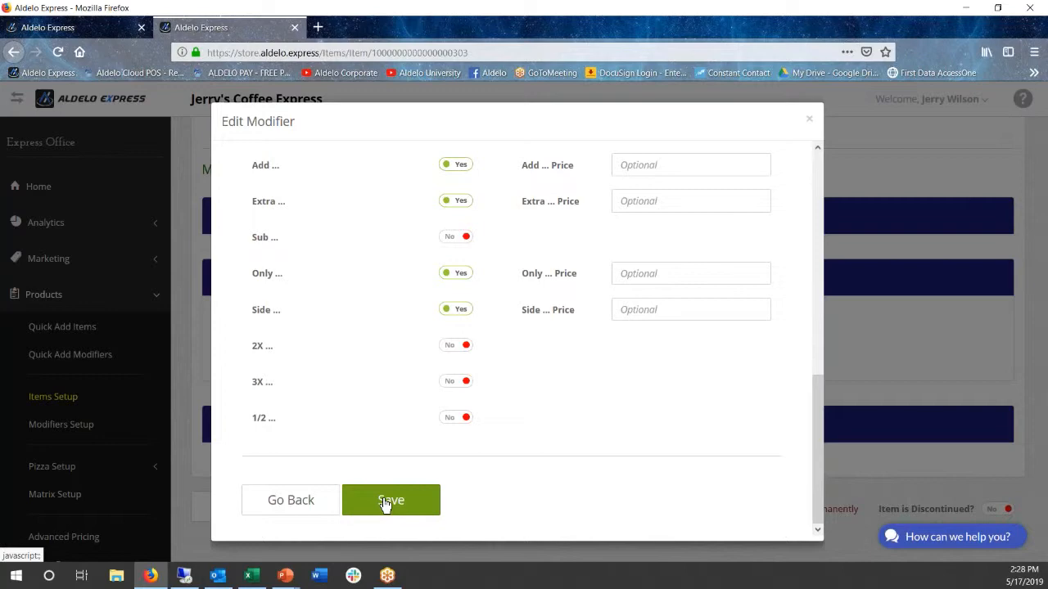
pyautogui.click(385, 502)
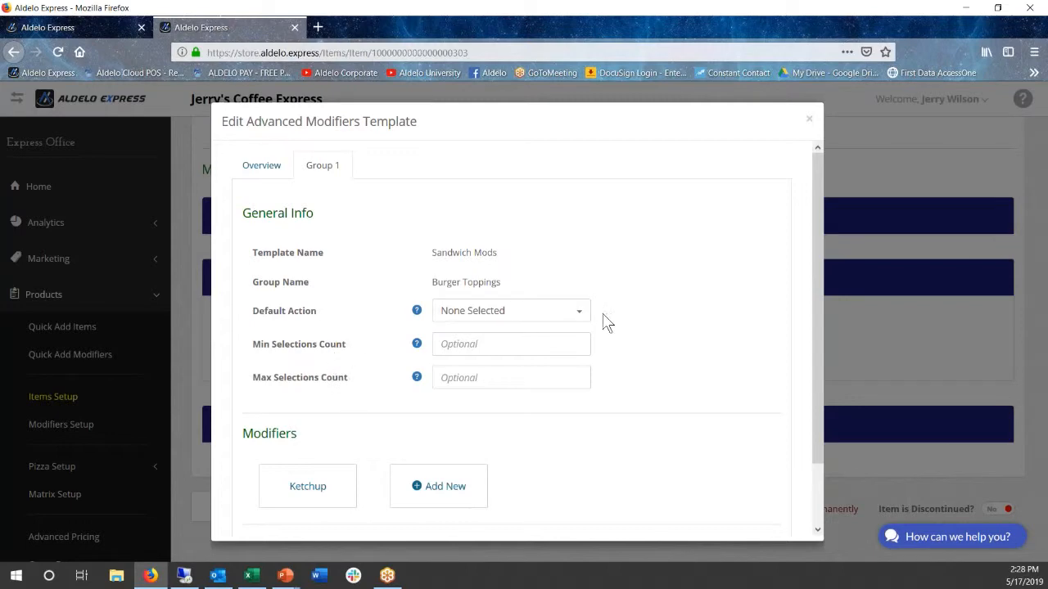
# Add another modifier to the Burger Toppings group with BBQ Sauce as its base modifier
pyautogui.click(442, 488)
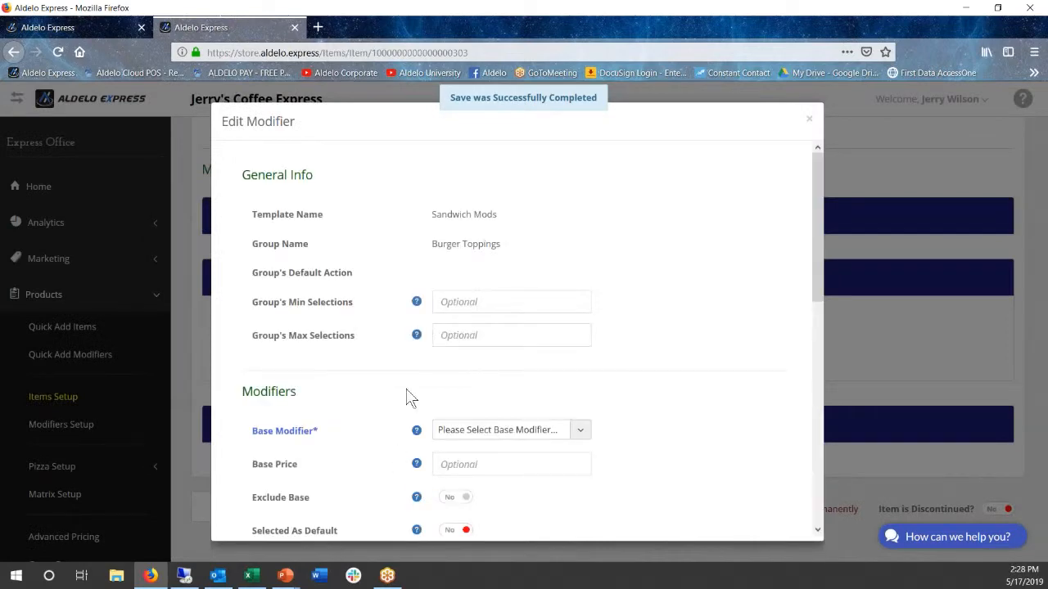
pyautogui.click(502, 432)
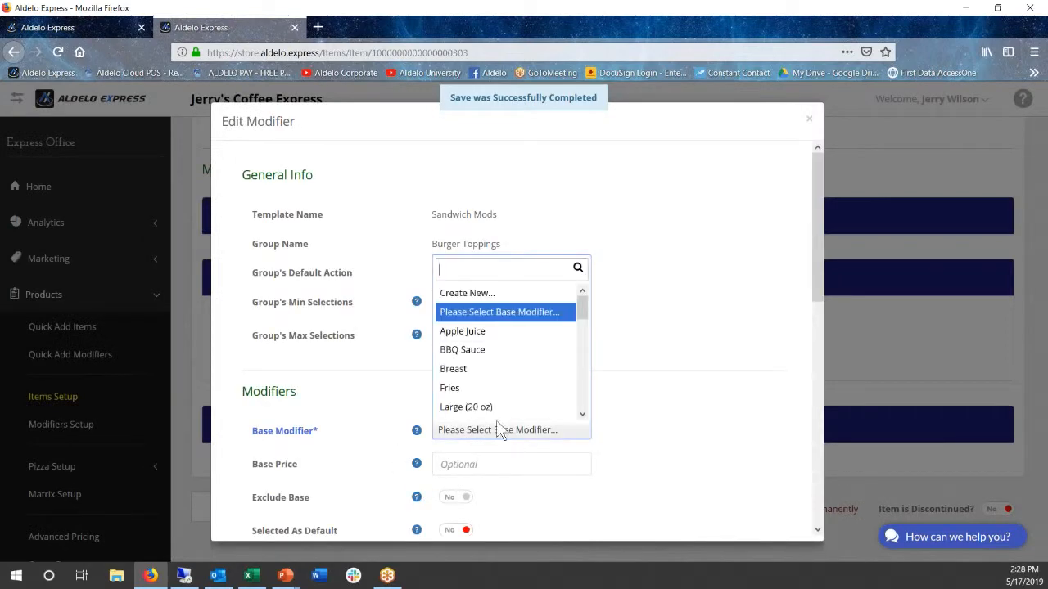
pyautogui.click(478, 350)
pyautogui.scroll(-3, 393, 379)
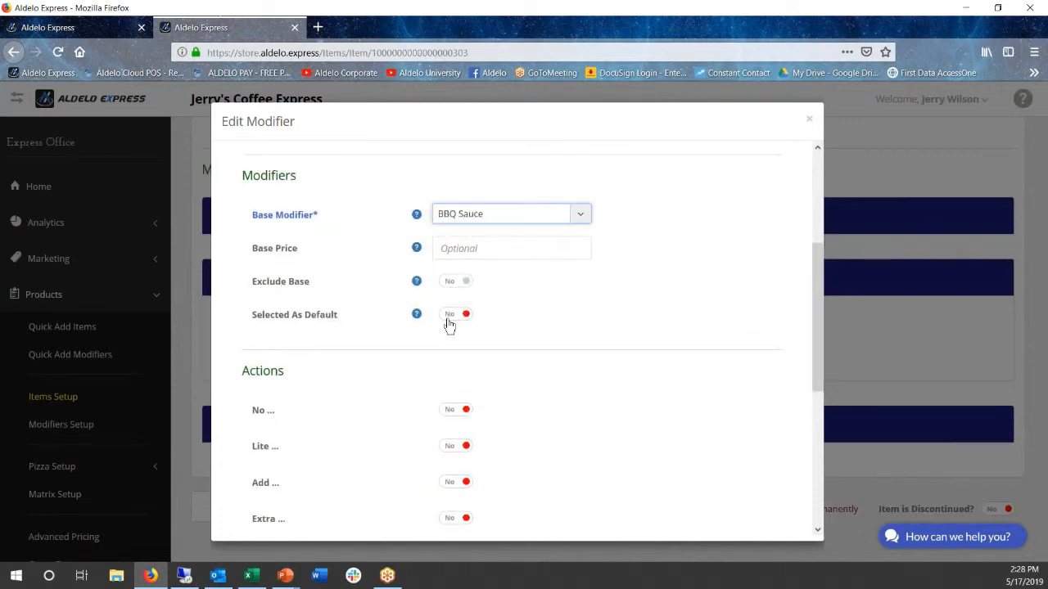
# Enable the Lite, Add, Extra, Only and Side actions for the BBQ Sauce modifier and save it
pyautogui.scroll(-3, 398, 414)
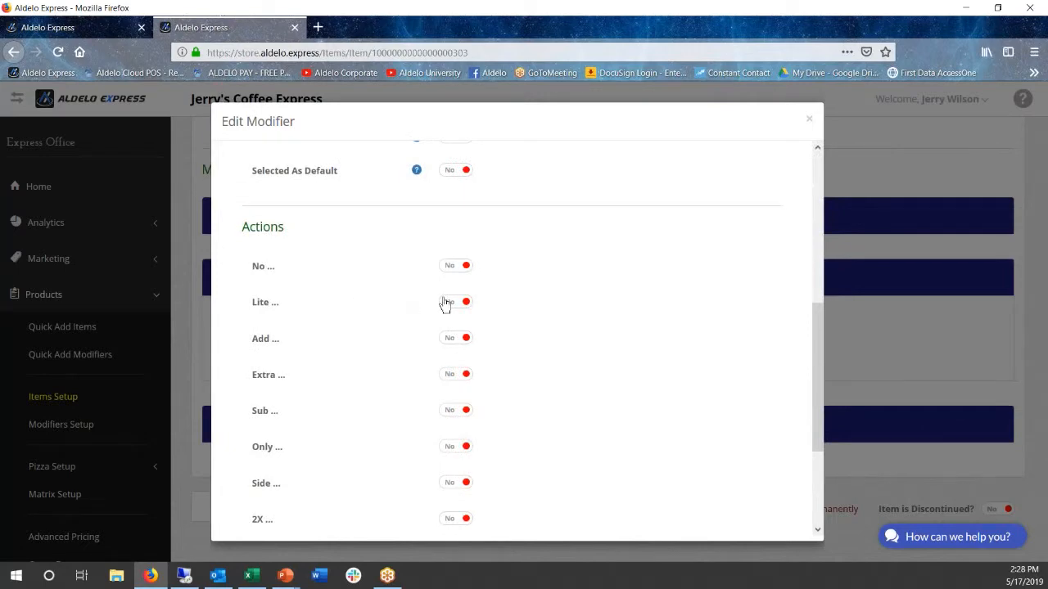
pyautogui.click(448, 304)
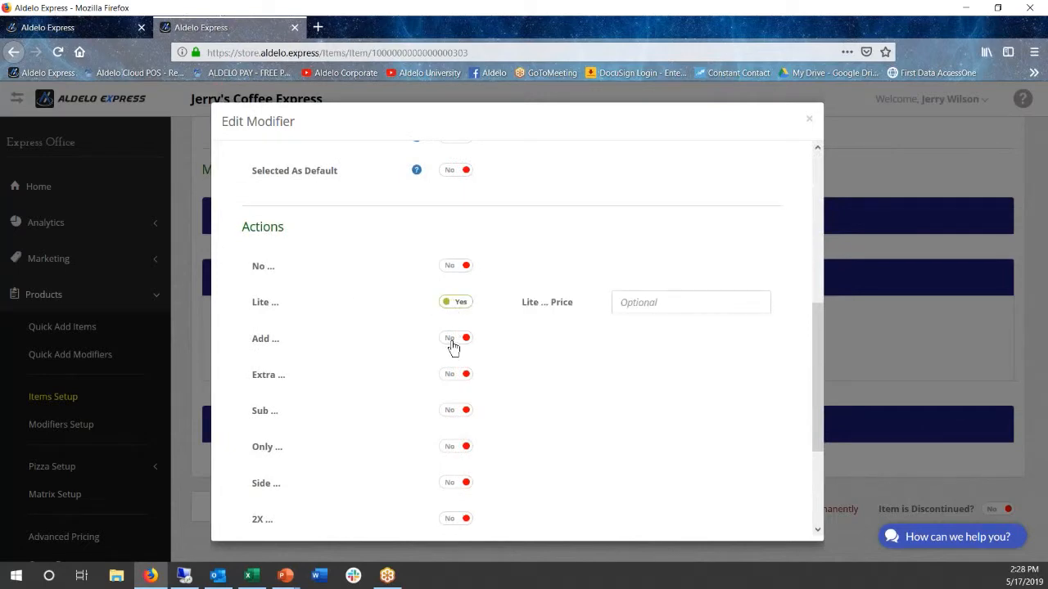
pyautogui.click(452, 346)
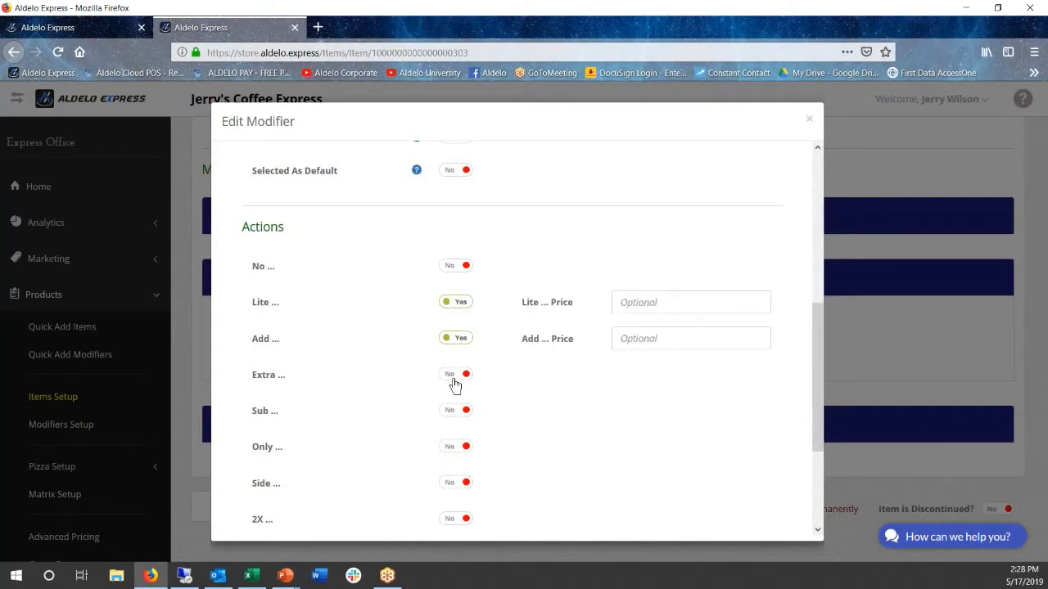
pyautogui.click(453, 377)
pyautogui.scroll(-2, 423, 386)
pyautogui.click(456, 380)
pyautogui.click(446, 412)
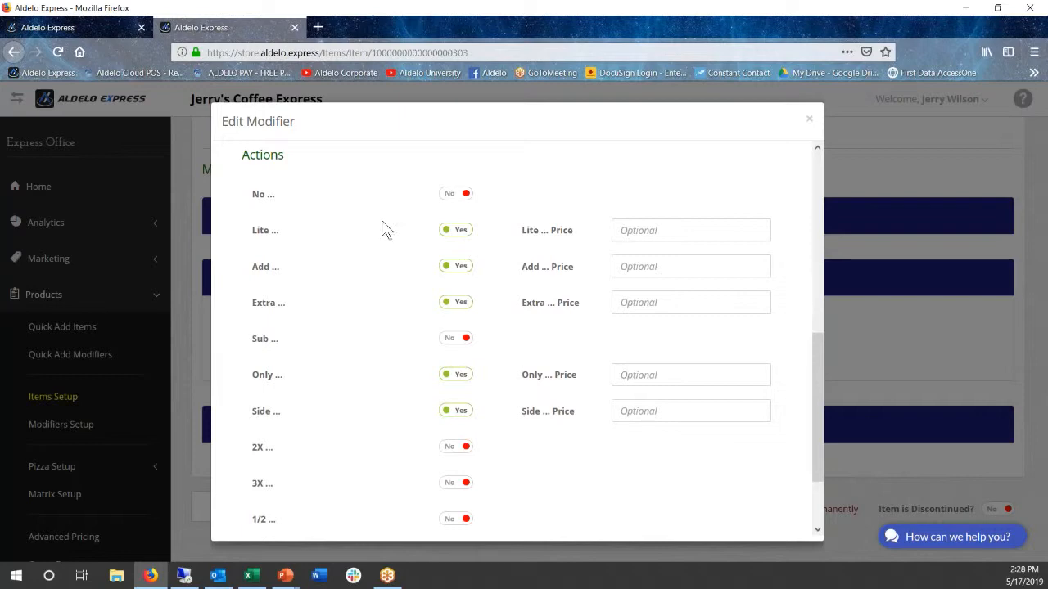
pyautogui.scroll(-3, 388, 273)
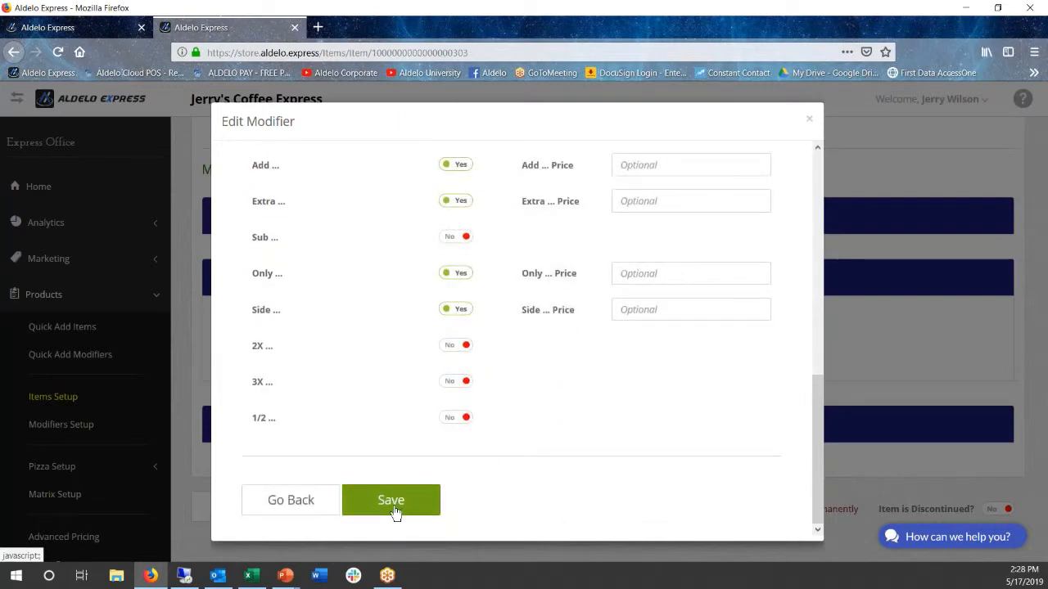
pyautogui.click(391, 500)
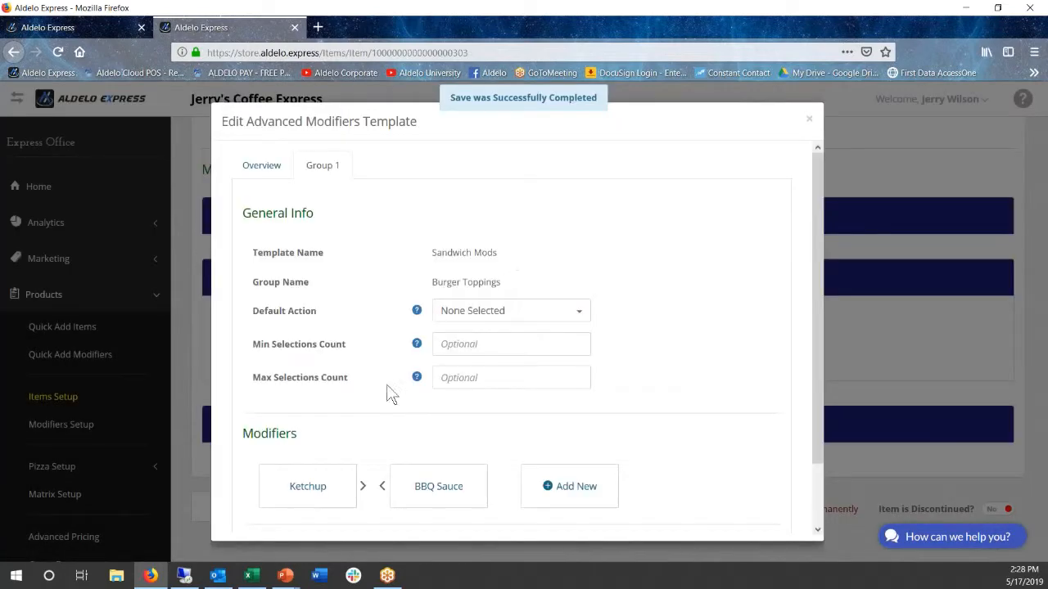
# Add a third Burger Toppings modifier with Mayo as its base modifier, selected as default
pyautogui.click(567, 485)
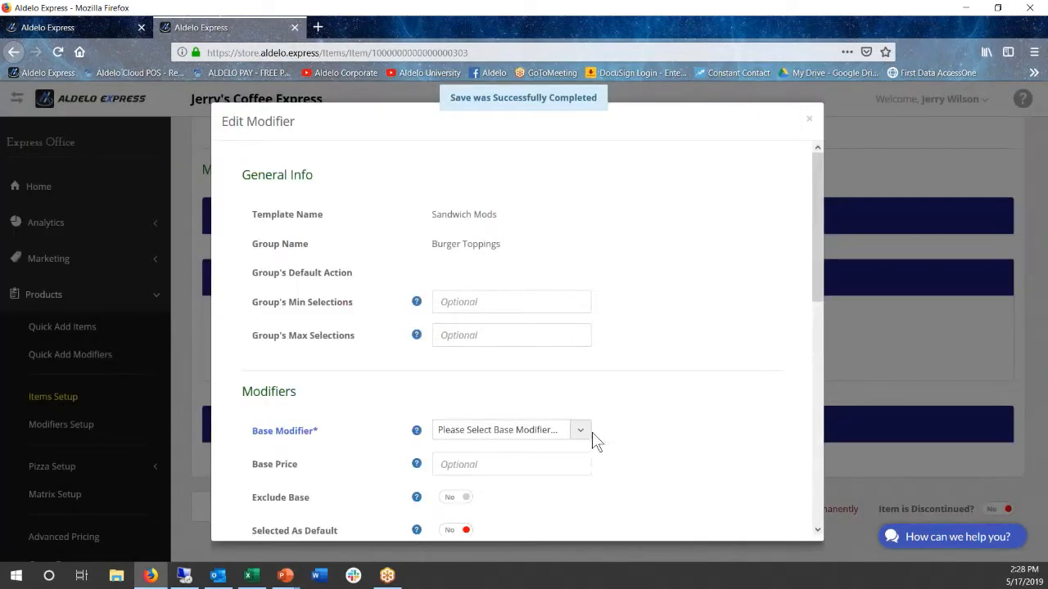
pyautogui.click(581, 430)
pyautogui.scroll(-2, 517, 412)
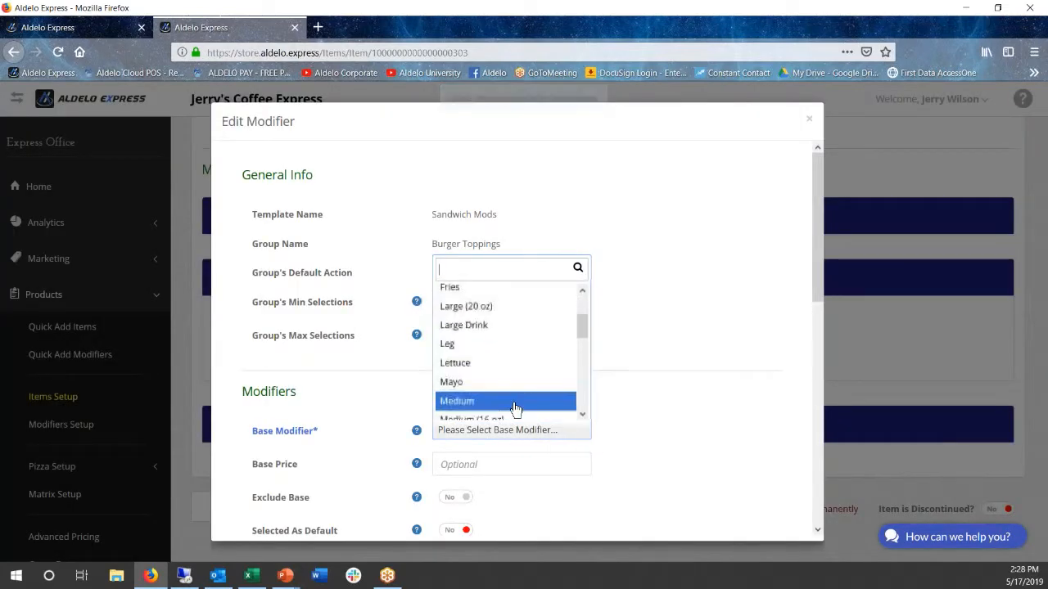
pyautogui.click(478, 383)
pyautogui.scroll(-3, 376, 416)
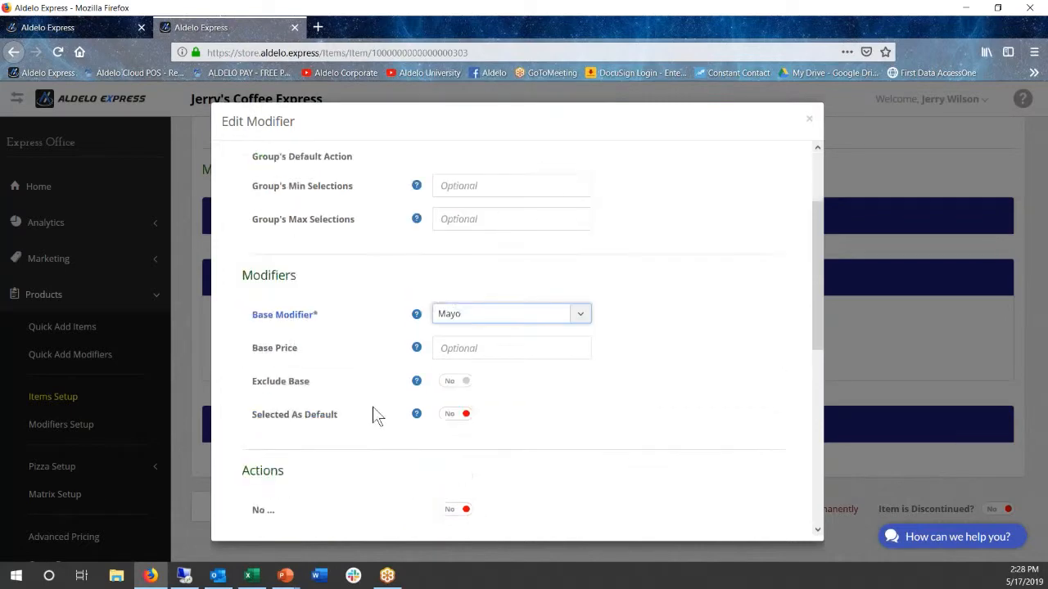
pyautogui.scroll(-2, 372, 416)
pyautogui.click(454, 317)
# Enable the No, Lite, Add, Extra, Only and Side actions for the Mayo modifier and save it
pyautogui.click(452, 410)
pyautogui.scroll(-4, 417, 393)
pyautogui.click(452, 232)
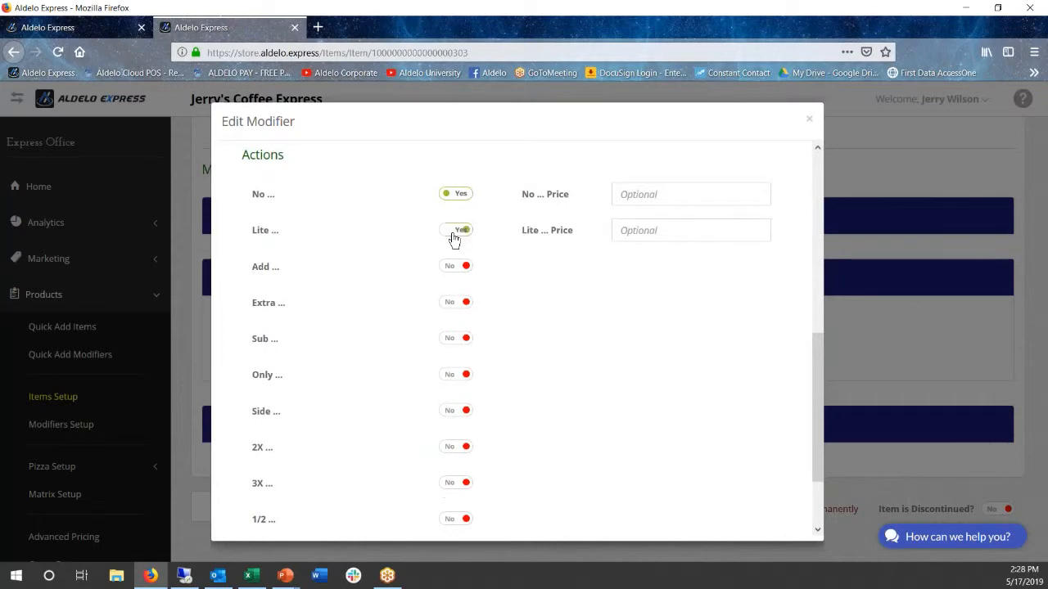
pyautogui.click(451, 268)
pyautogui.click(456, 304)
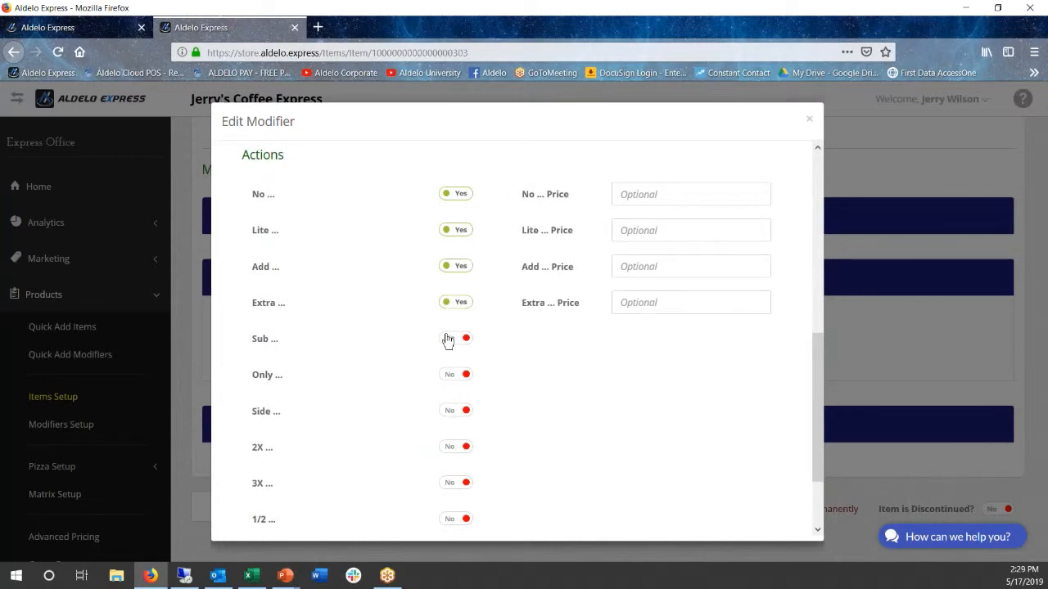
pyautogui.click(448, 376)
pyautogui.click(453, 411)
pyautogui.scroll(-2, 401, 416)
pyautogui.click(392, 503)
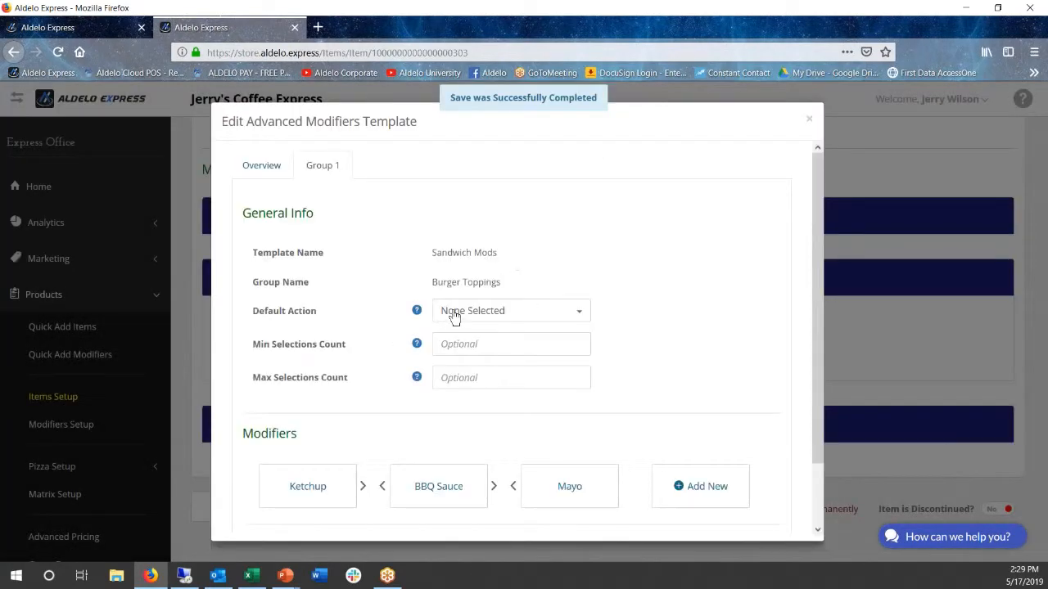
# Add a fourth Burger Toppings modifier with Mustard as its base modifier, selected as default
pyautogui.click(684, 494)
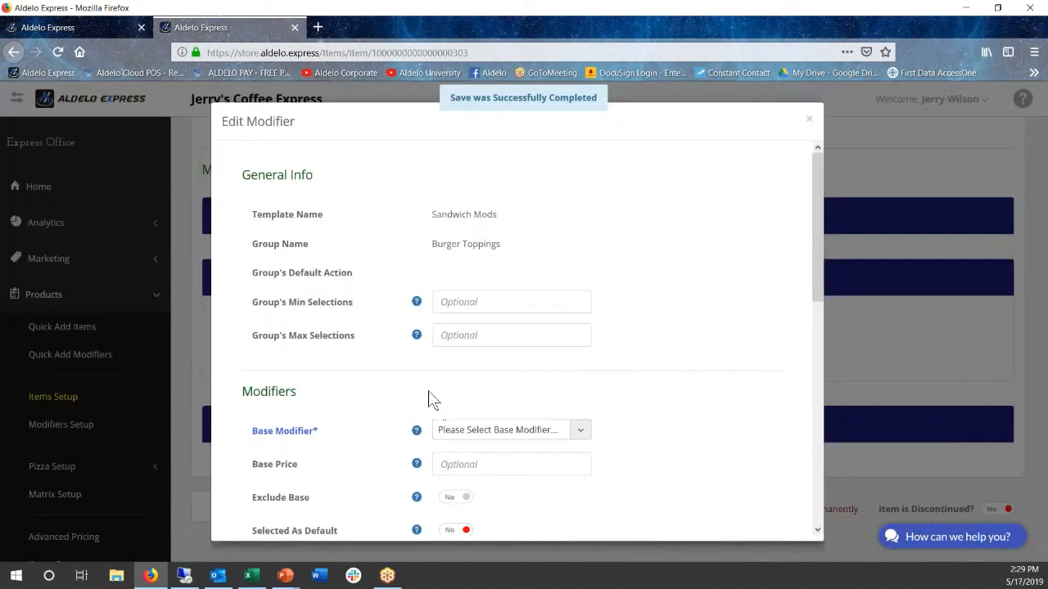
pyautogui.click(514, 430)
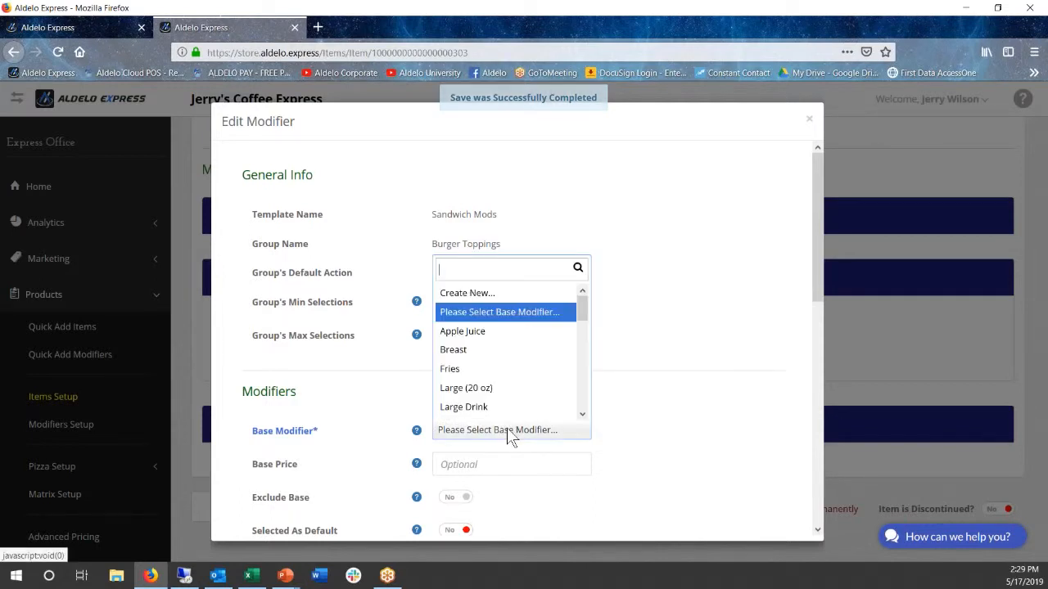
pyautogui.scroll(-5, 489, 400)
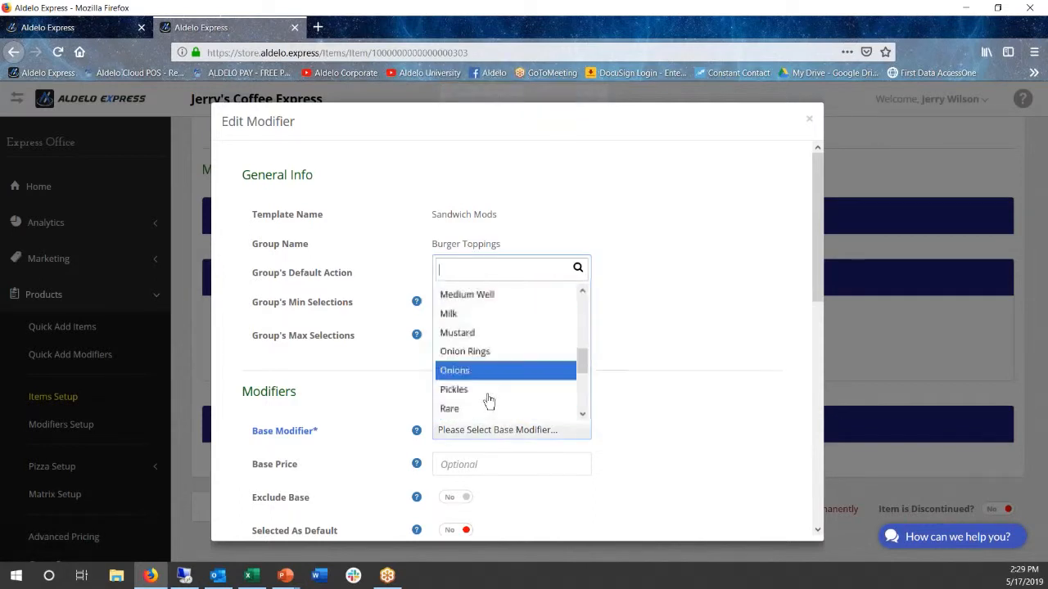
pyautogui.click(462, 333)
pyautogui.scroll(-1, 393, 387)
pyautogui.scroll(-4, 372, 386)
pyautogui.click(450, 319)
# Enable the No, Lite, Add, Extra, Only and Side actions for the Mustard modifier and save it
pyautogui.click(446, 409)
pyautogui.scroll(-5, 371, 401)
pyautogui.click(452, 230)
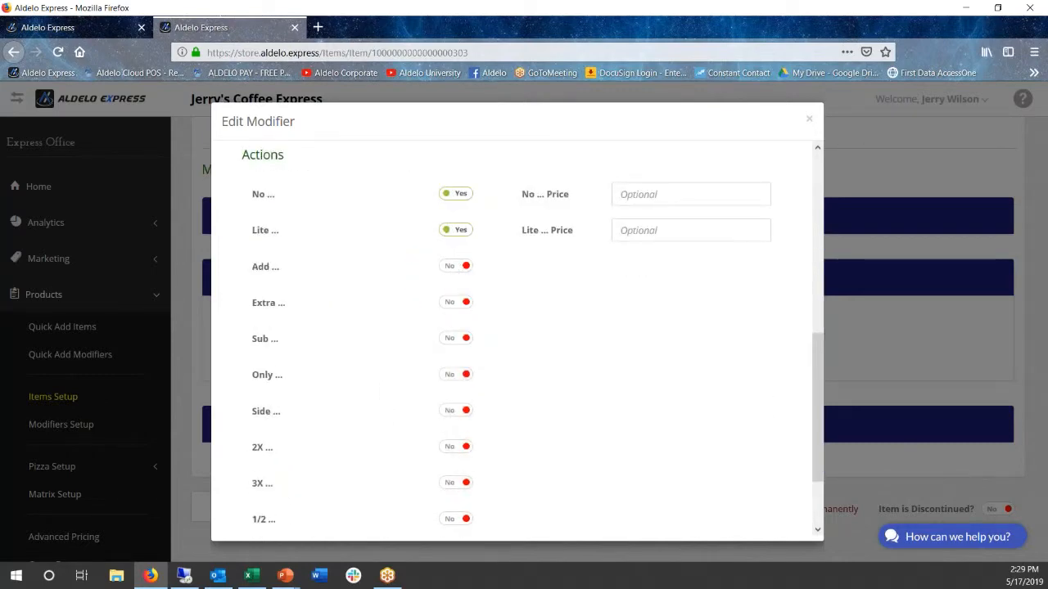
pyautogui.click(460, 303)
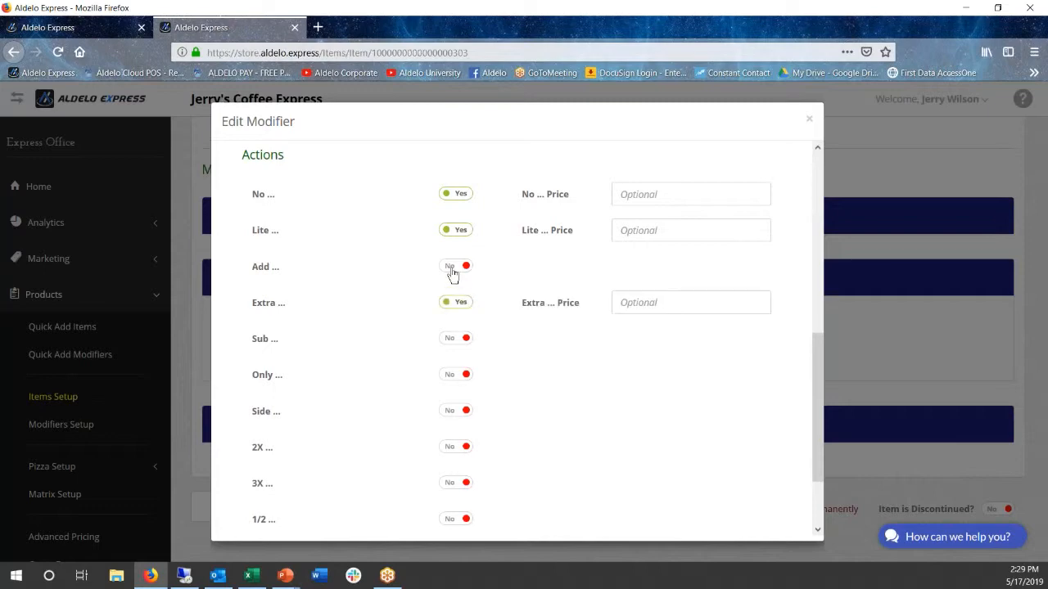
pyautogui.click(450, 270)
pyautogui.click(451, 382)
pyautogui.click(452, 411)
pyautogui.scroll(-3, 405, 417)
pyautogui.click(393, 500)
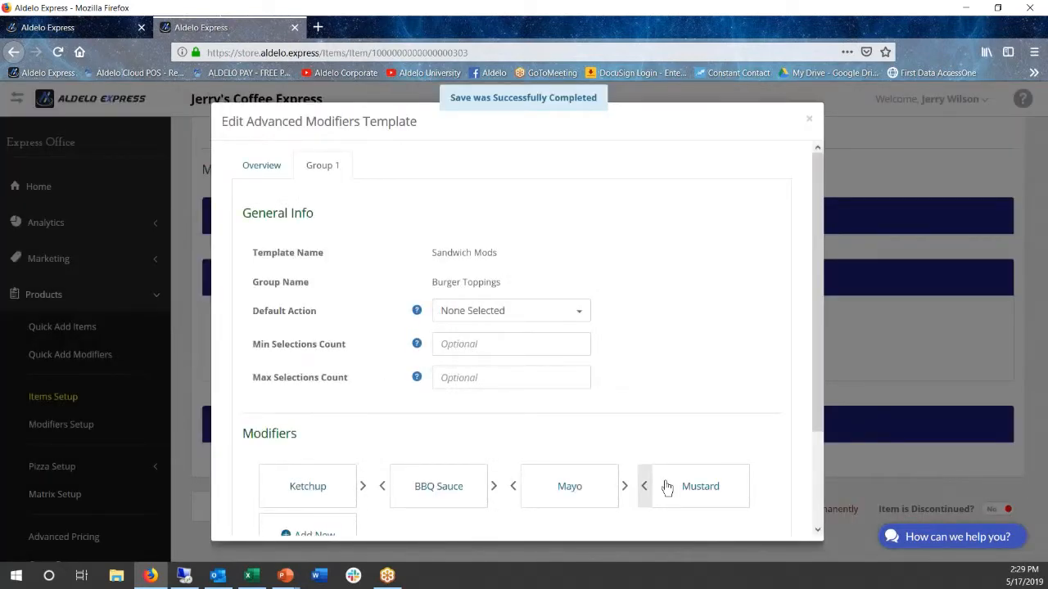
# Reopen the Mustard modifier, review its default selection and enabled actions, and save it again
pyautogui.click(702, 493)
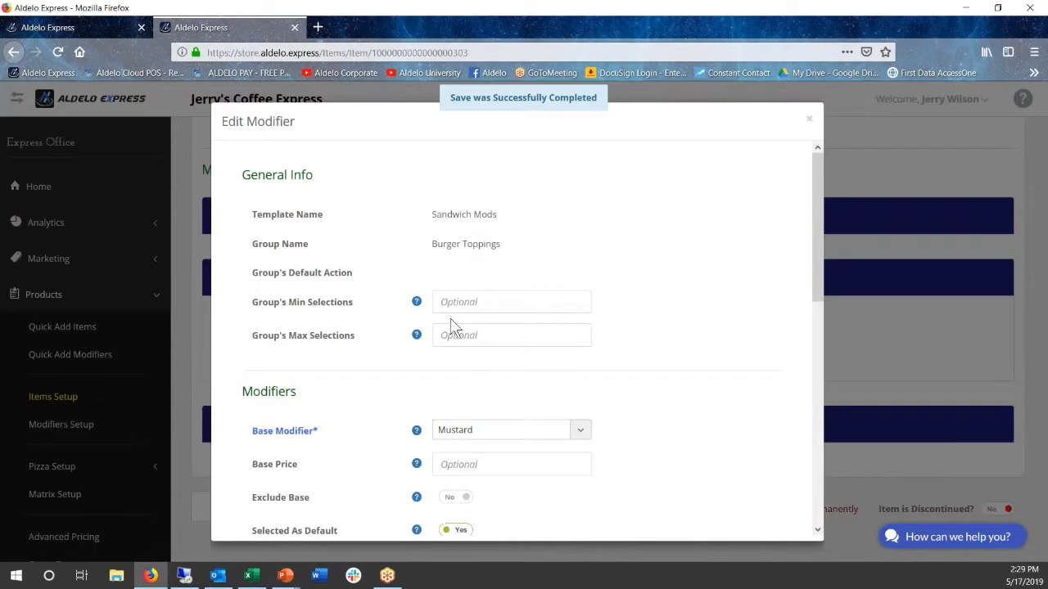
pyautogui.scroll(-2, 361, 326)
pyautogui.scroll(-2, 365, 326)
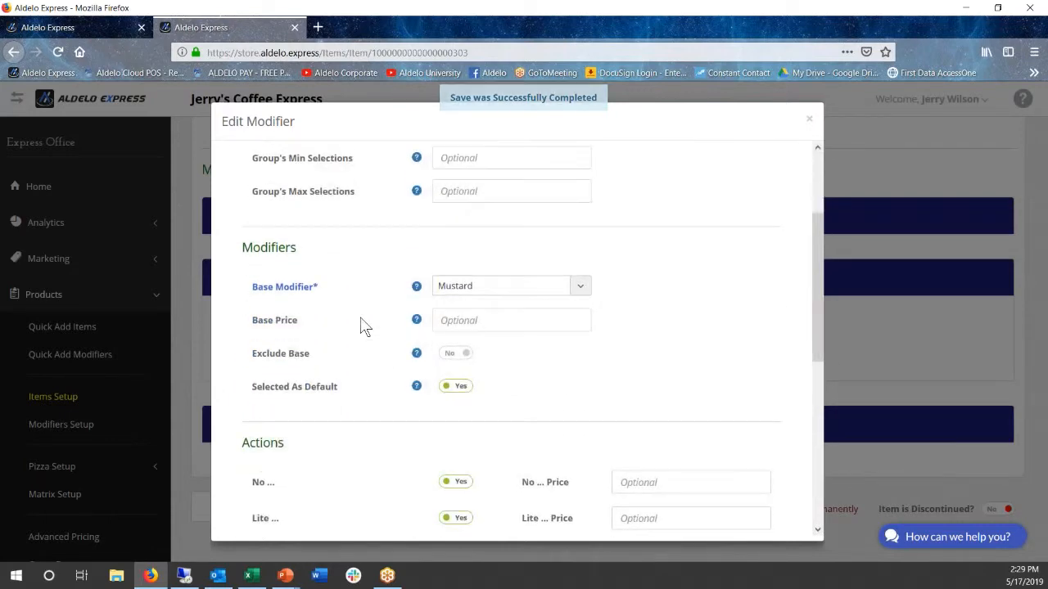
pyautogui.scroll(-5, 363, 327)
pyautogui.scroll(-3, 357, 327)
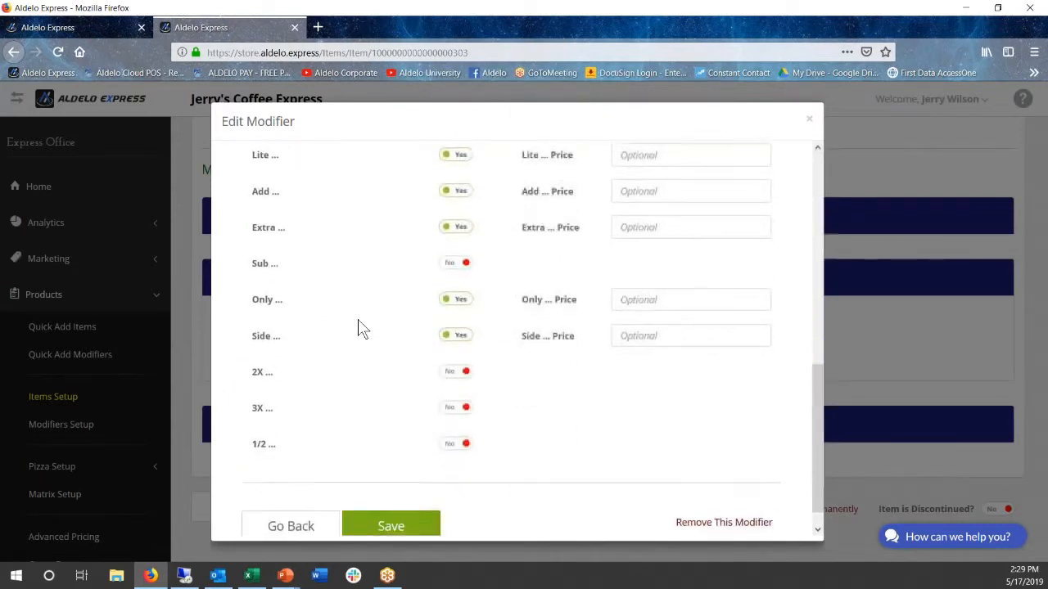
pyautogui.click(387, 507)
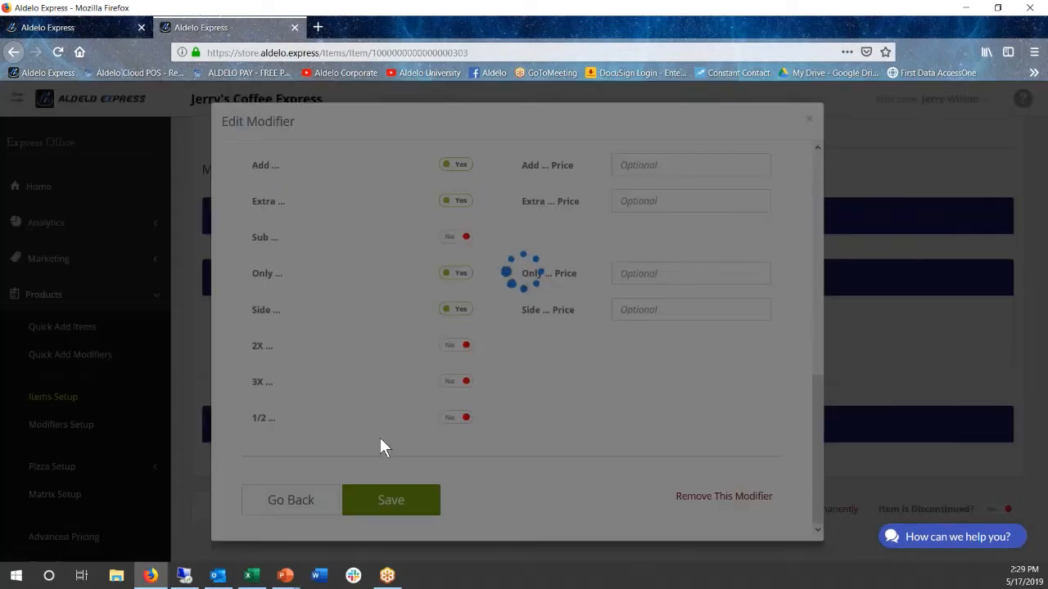
# Add a fifth Burger Toppings modifier with Onions as its base modifier, selected as default
pyautogui.scroll(-1, 405, 442)
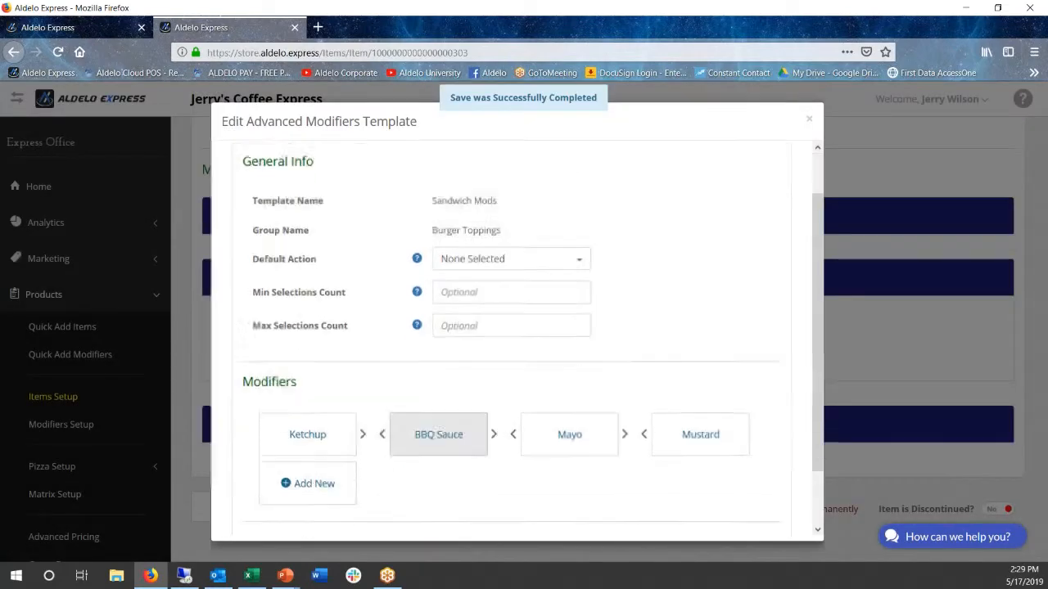
pyautogui.click(318, 464)
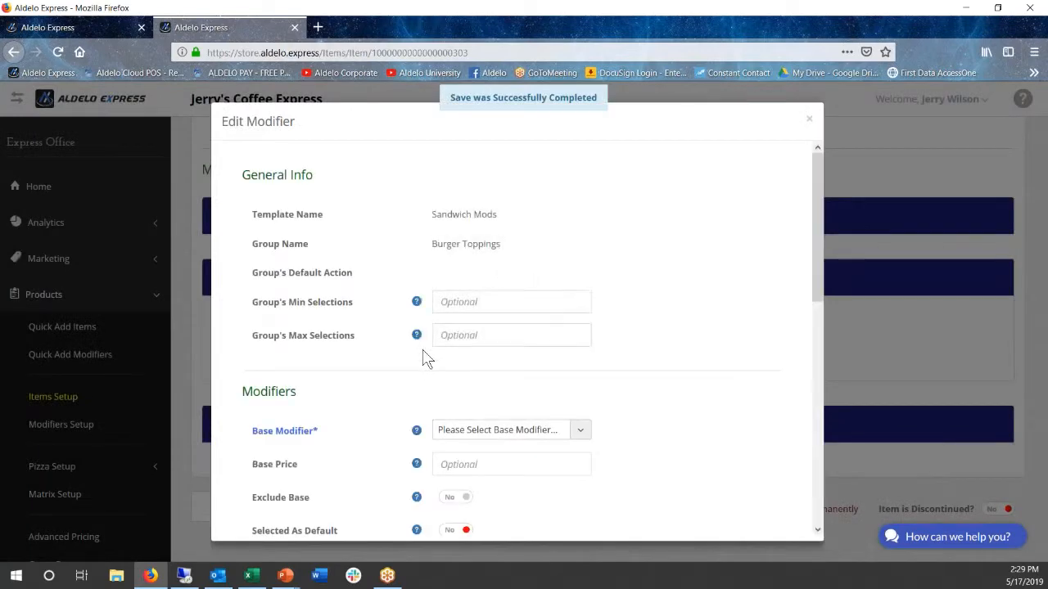
pyautogui.click(504, 432)
pyautogui.scroll(-3, 490, 413)
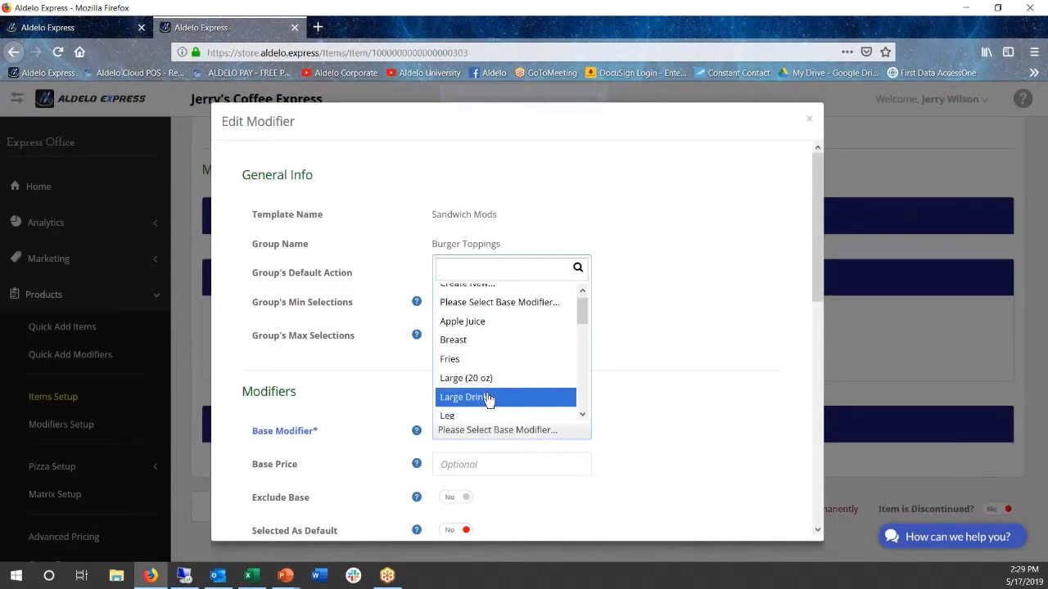
pyautogui.scroll(-2, 490, 397)
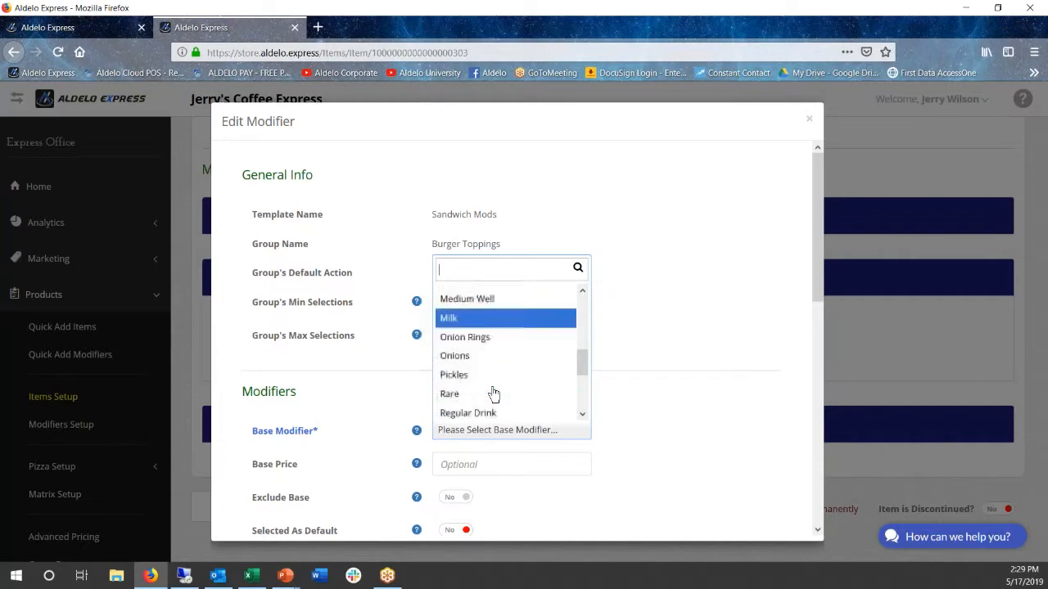
pyautogui.click(463, 352)
pyautogui.scroll(-3, 370, 437)
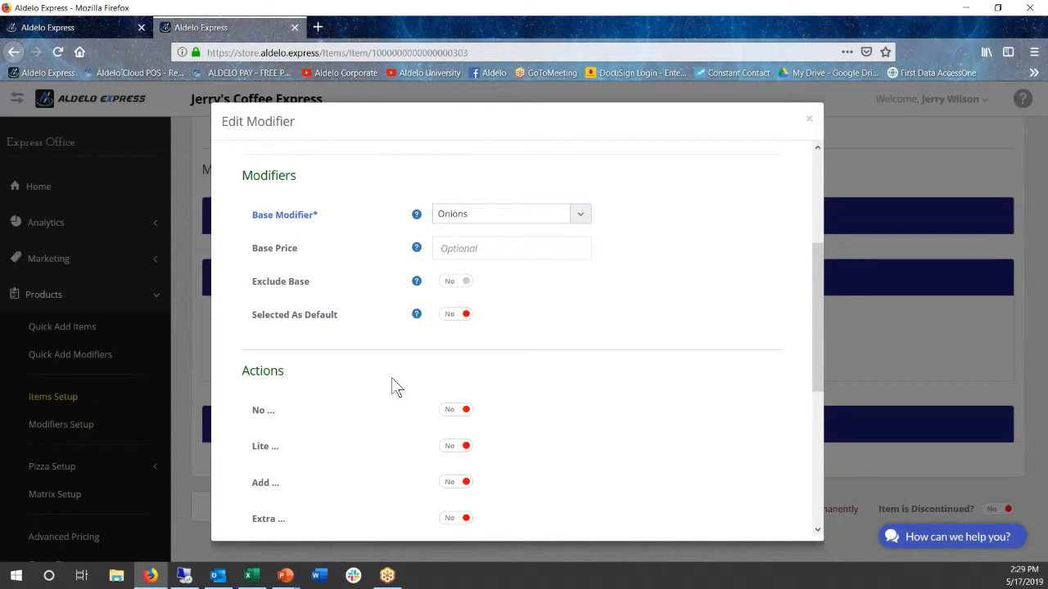
pyautogui.scroll(-1, 418, 377)
pyautogui.click(450, 249)
# Enable the No, Lite, Add, Extra, Only and Side actions for the Onions modifier and save it
pyautogui.click(450, 339)
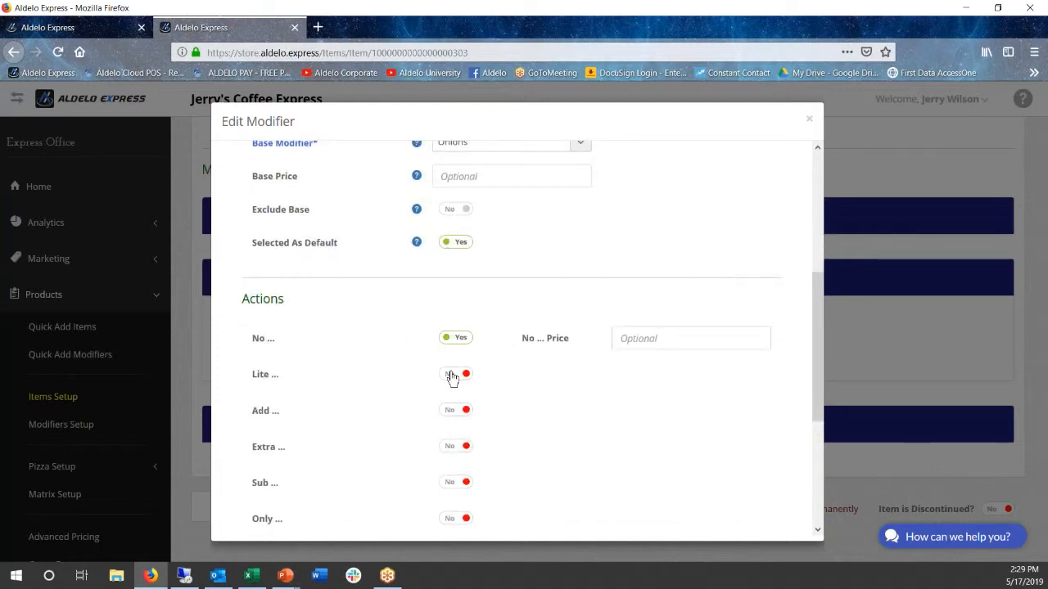
pyautogui.click(452, 376)
pyautogui.click(452, 411)
pyautogui.click(452, 447)
pyautogui.scroll(-2, 383, 428)
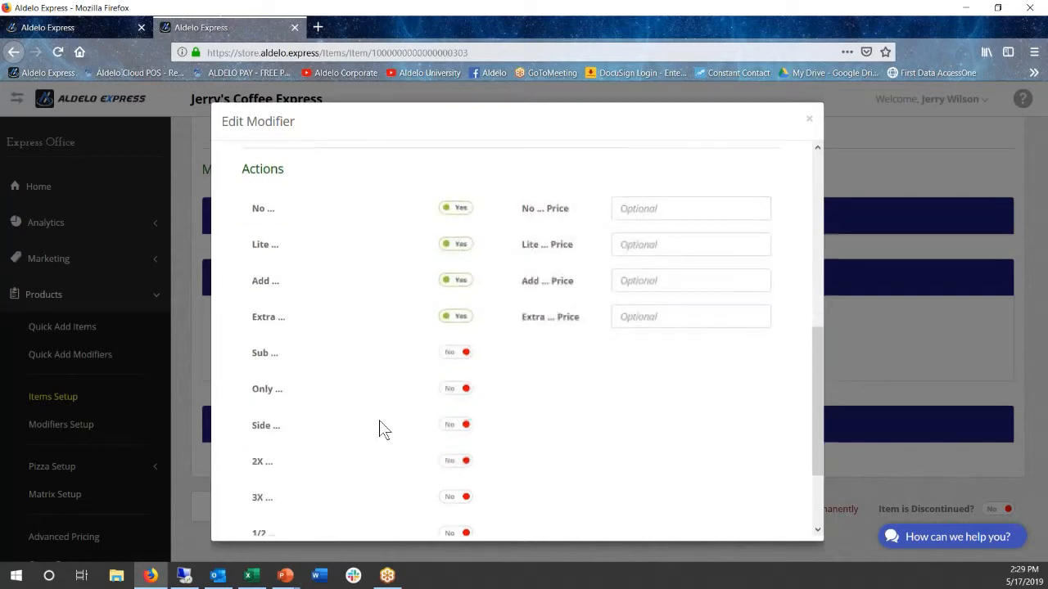
pyautogui.click(450, 382)
pyautogui.click(454, 418)
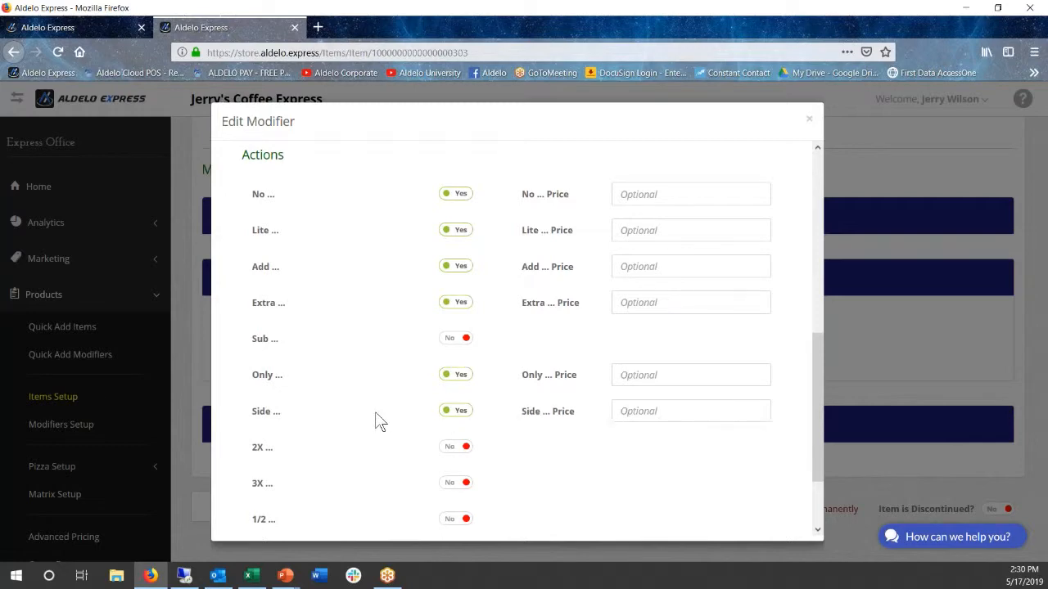
pyautogui.scroll(-3, 372, 434)
pyautogui.click(396, 502)
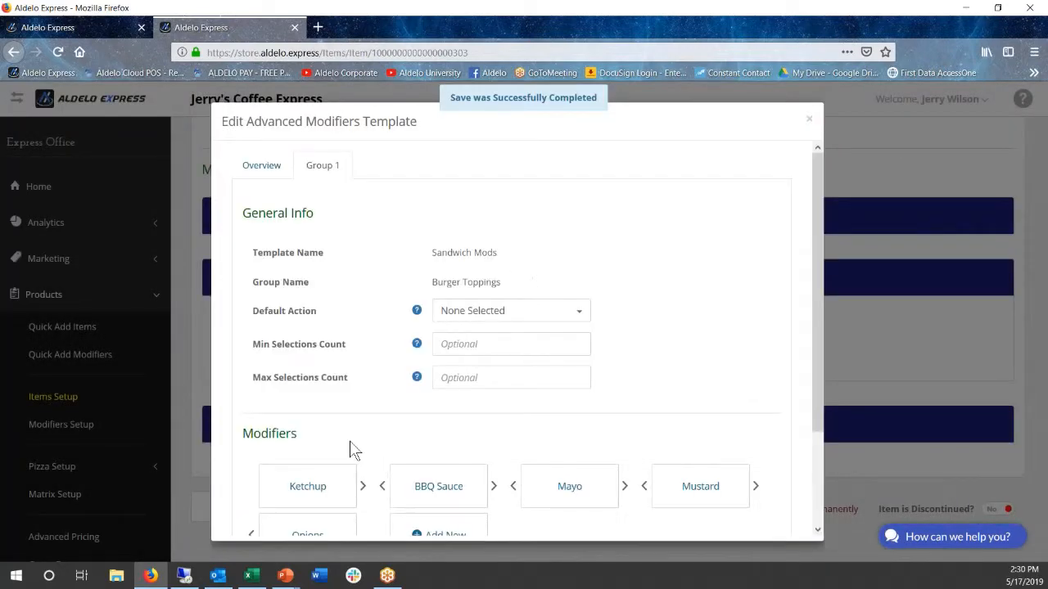
# Save the Sandwich Mods template and the Burger item that uses it
pyautogui.scroll(-3, 349, 450)
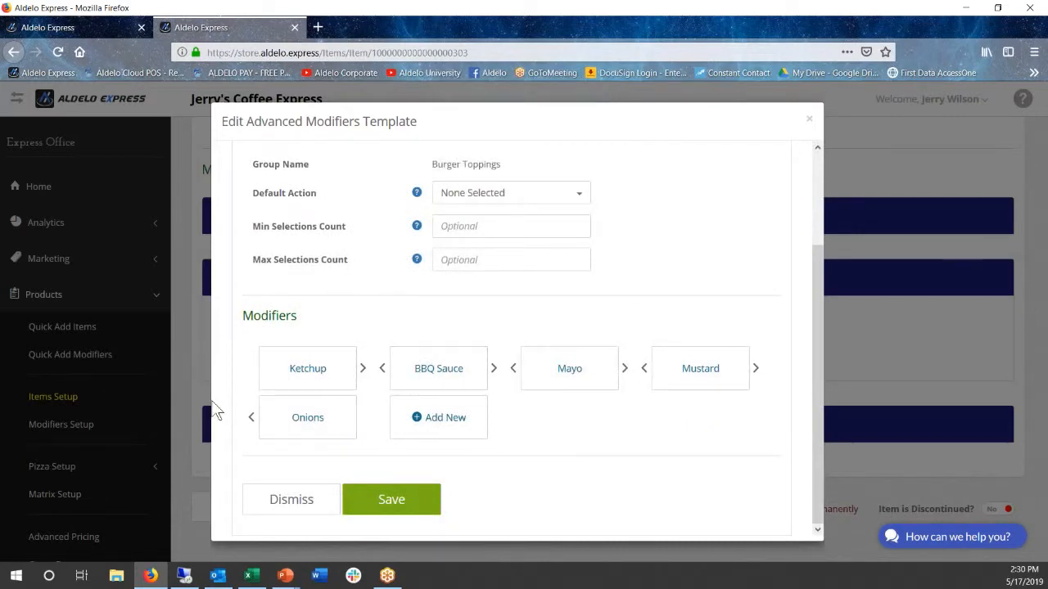
pyautogui.click(389, 510)
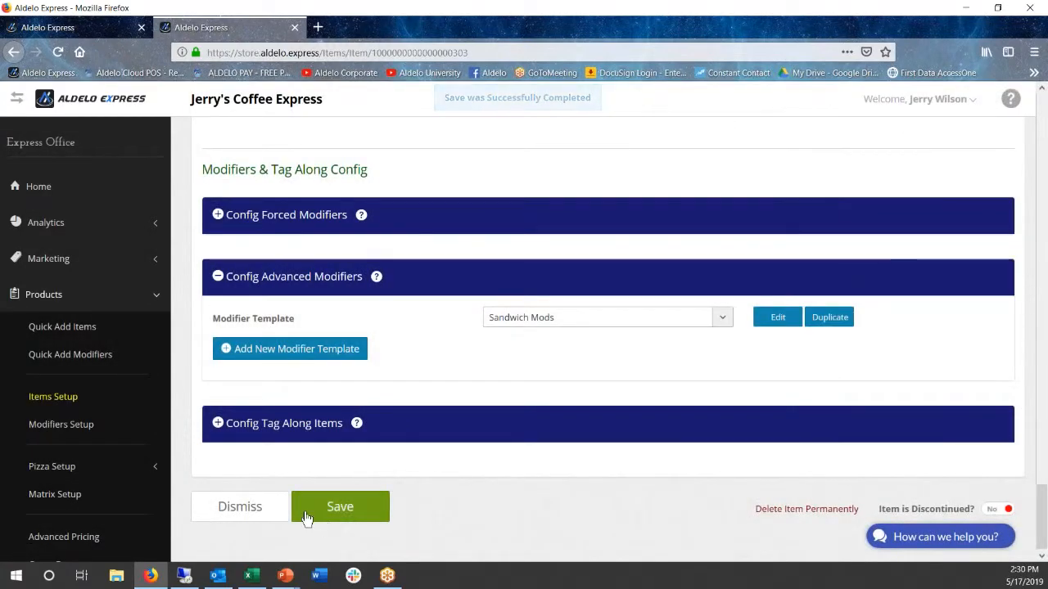
pyautogui.click(336, 511)
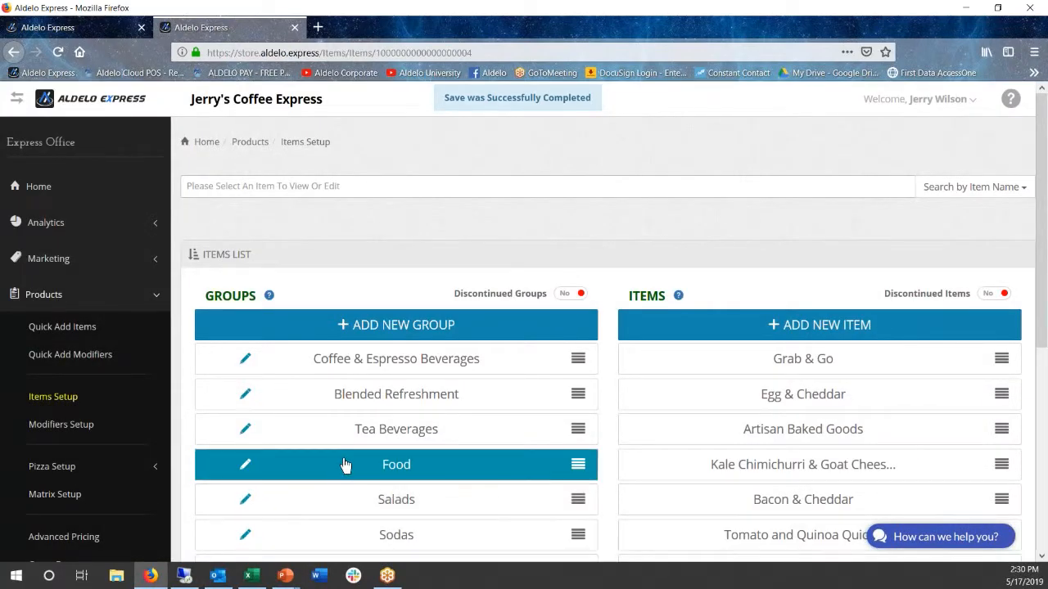
pyautogui.scroll(-1, 340, 459)
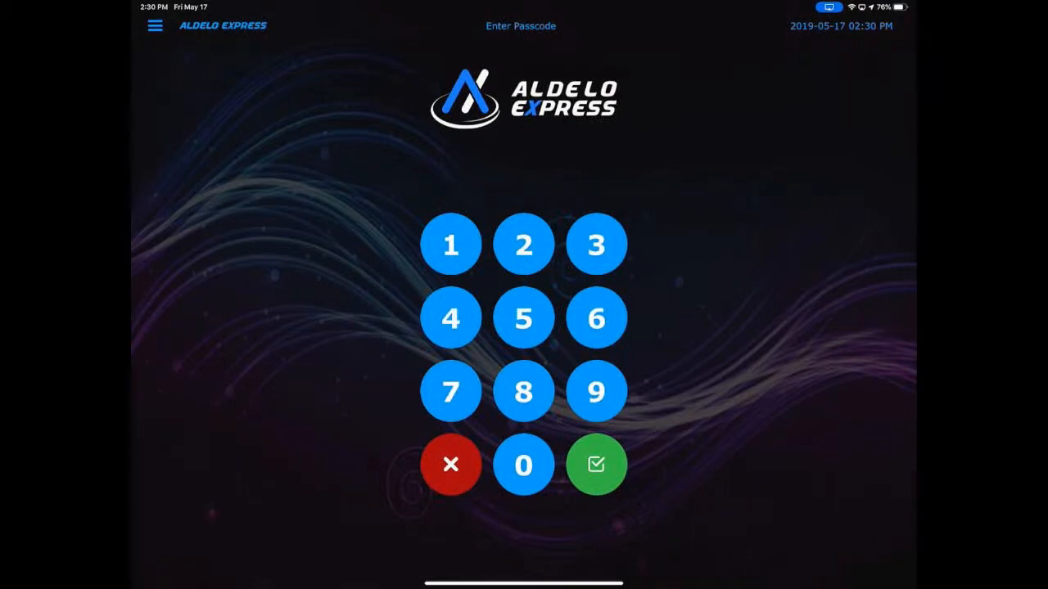
# Switch to the Aldelo Express POS app on the tablet and sign in with the employee passcode
pyautogui.click(155, 26)
pyautogui.click(229, 144)
pyautogui.click(451, 244)
pyautogui.click(450, 244)
pyautogui.click(450, 244)
pyautogui.click(596, 464)
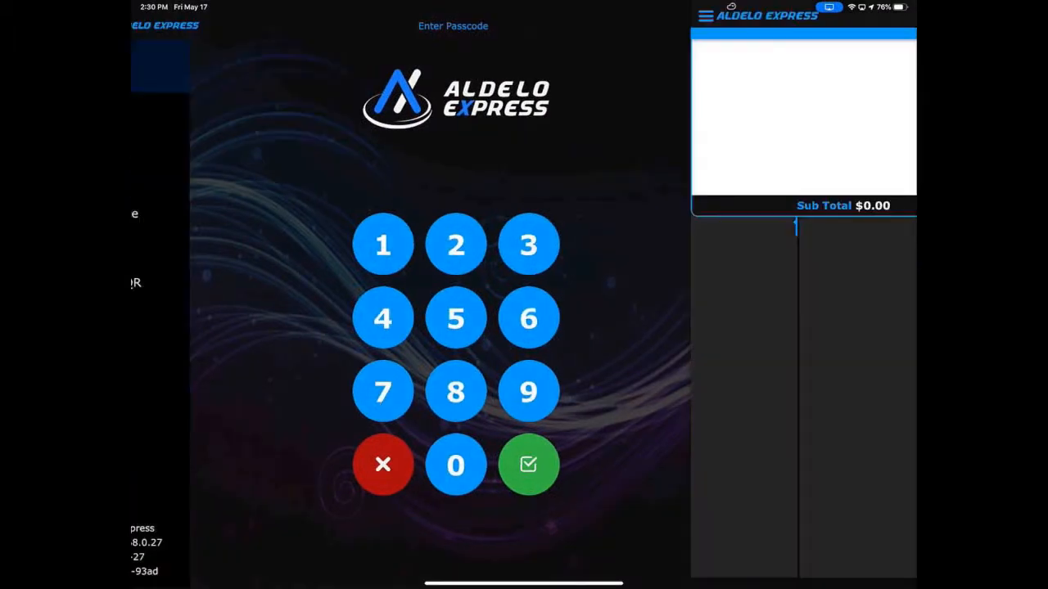
# Order a Burger cooked Medium with Ketchup deselected and Mayo set to Lite, and confirm the modifiers
pyautogui.click(623, 316)
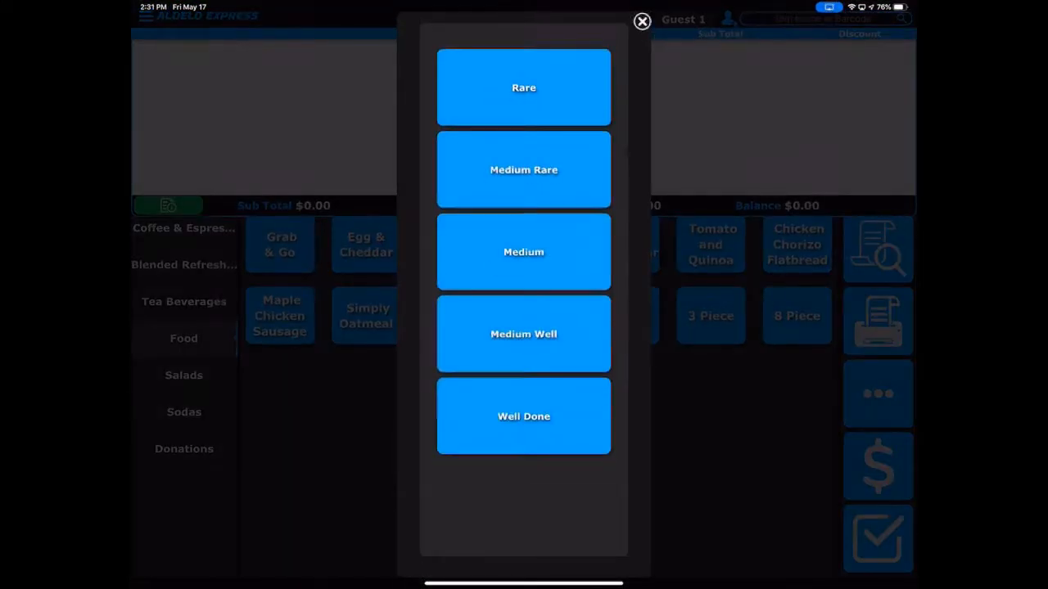
pyautogui.click(524, 252)
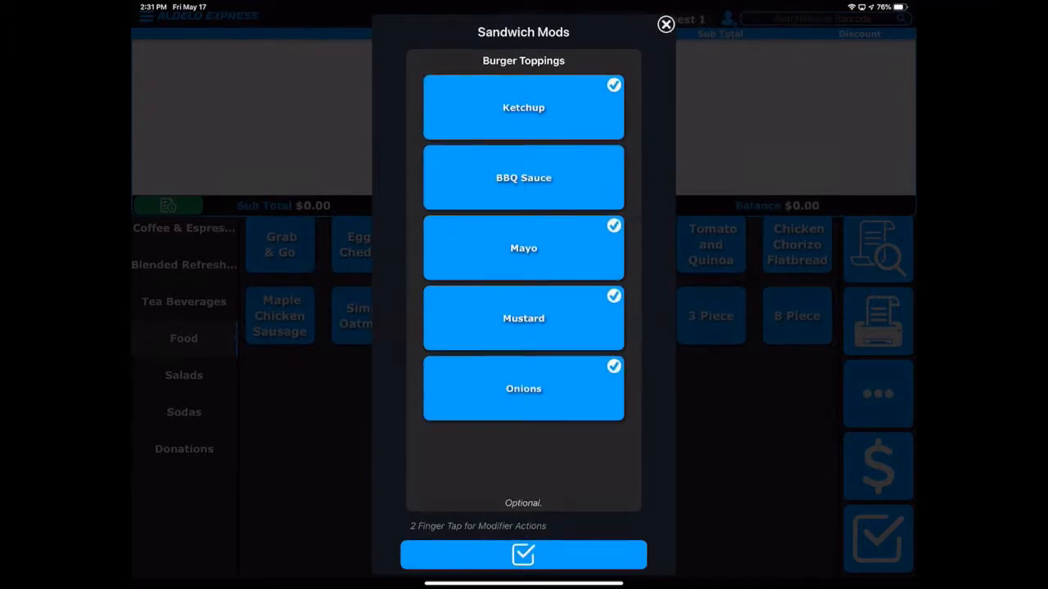
pyautogui.click(524, 107)
pyautogui.click(523, 248)
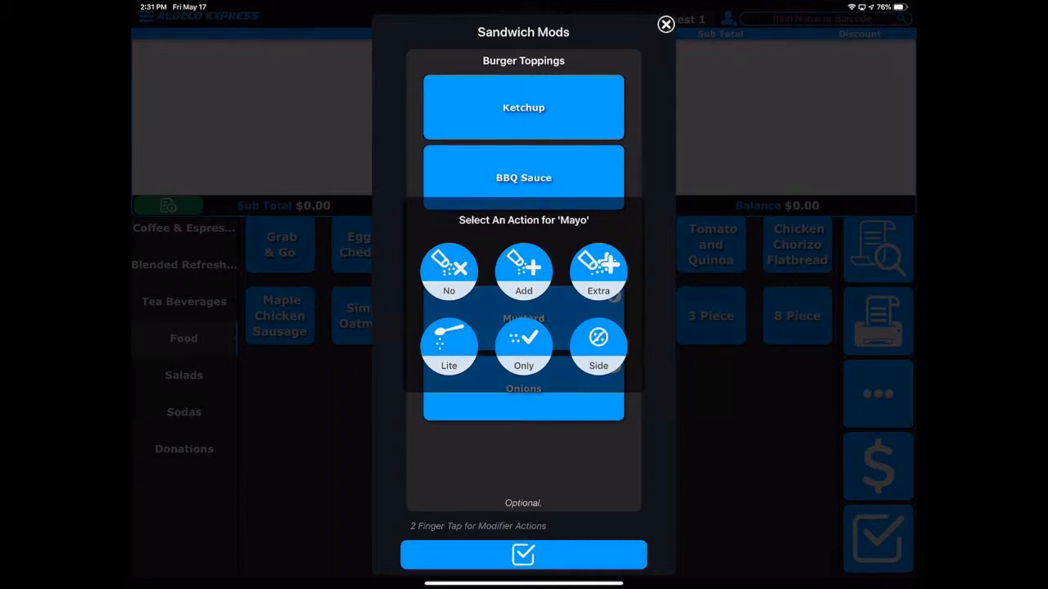
pyautogui.click(449, 348)
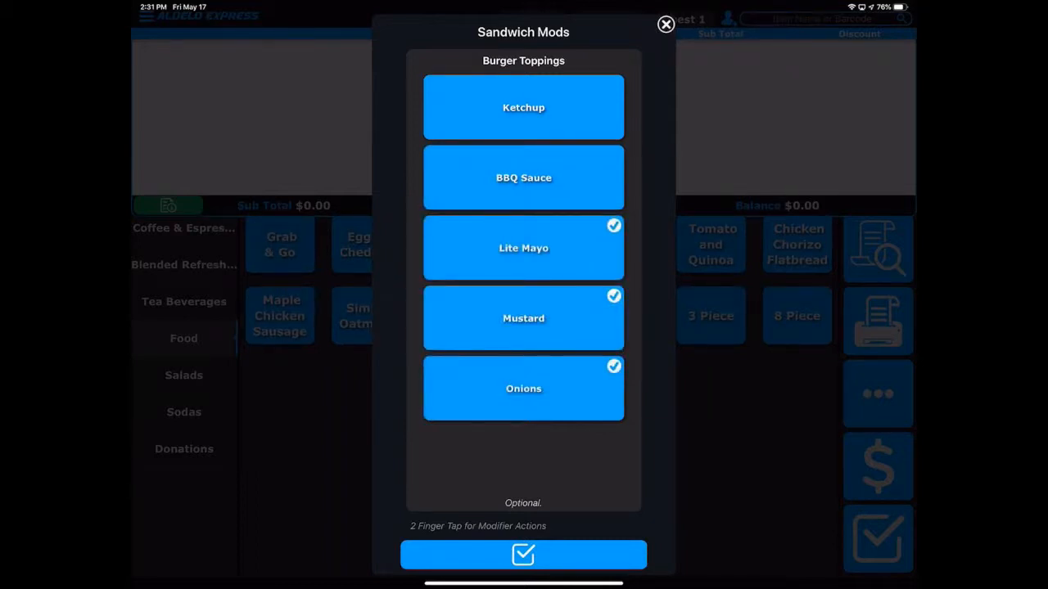
pyautogui.click(520, 558)
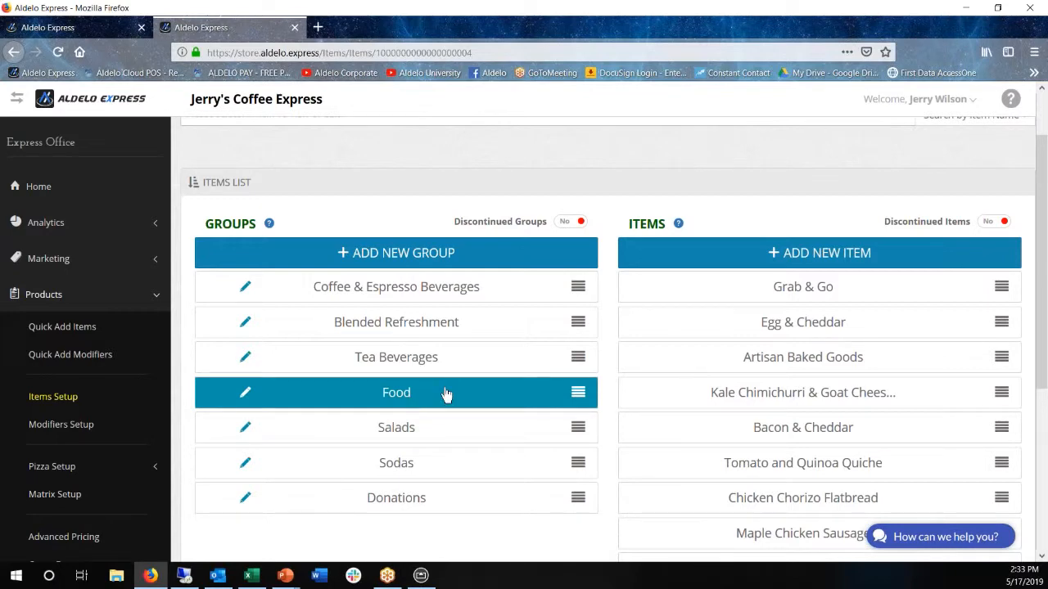
# Return to the back office and open the Burger item from the Food group
pyautogui.scroll(-3, 720, 487)
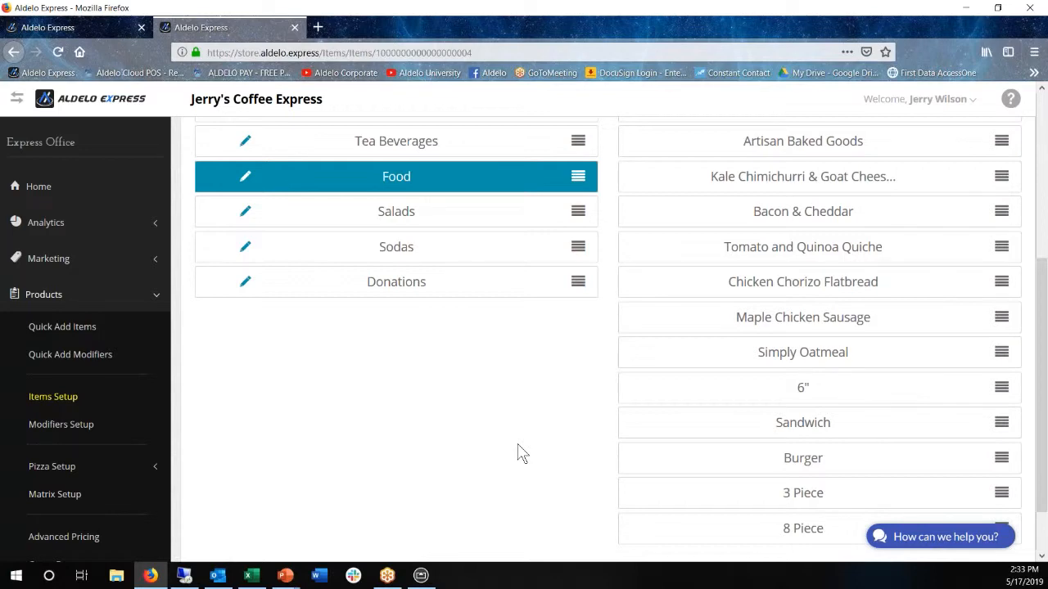
pyautogui.click(805, 461)
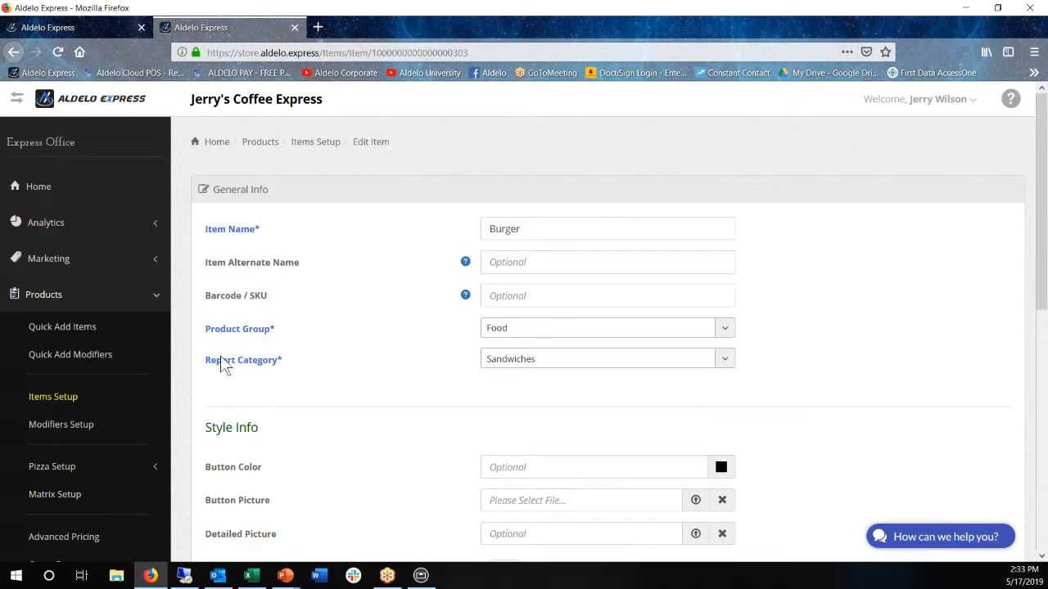
# Quick-add an item named Burger Combo with a price of 10.95 to the Food group and save it
pyautogui.click(56, 327)
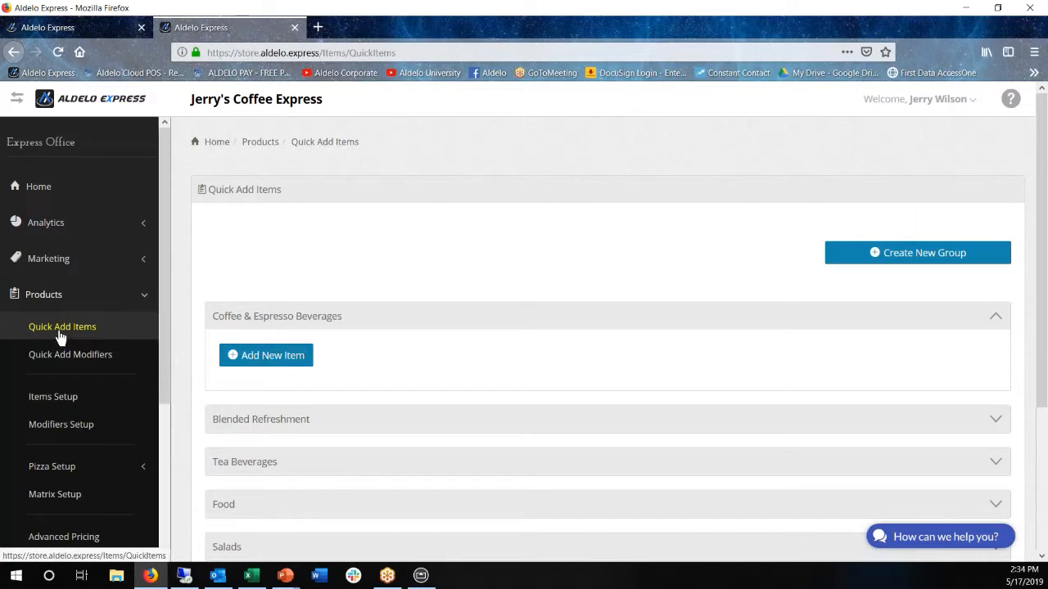
pyautogui.scroll(-2, 335, 409)
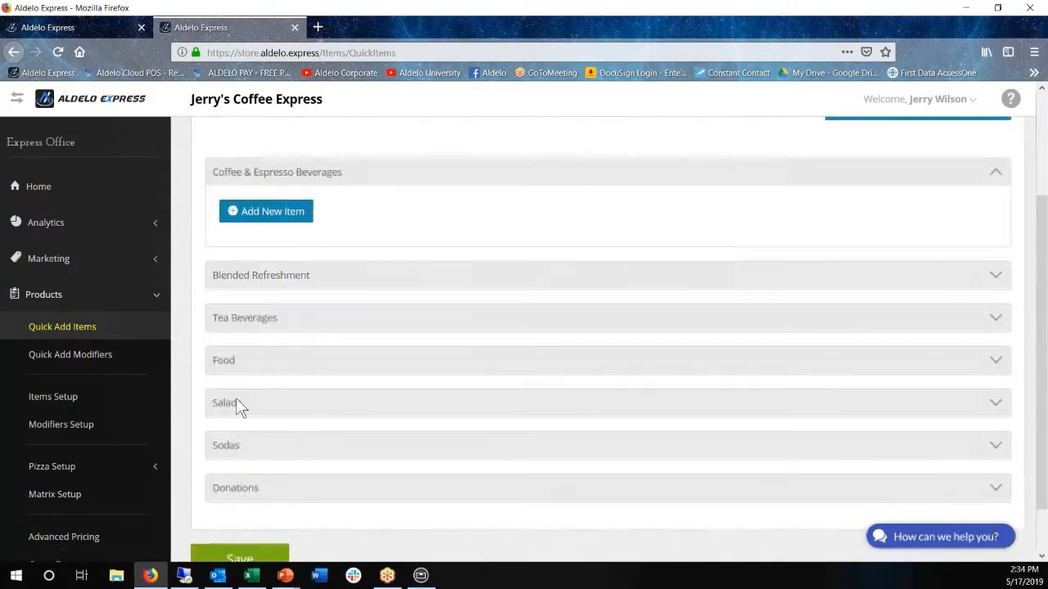
pyautogui.click(221, 360)
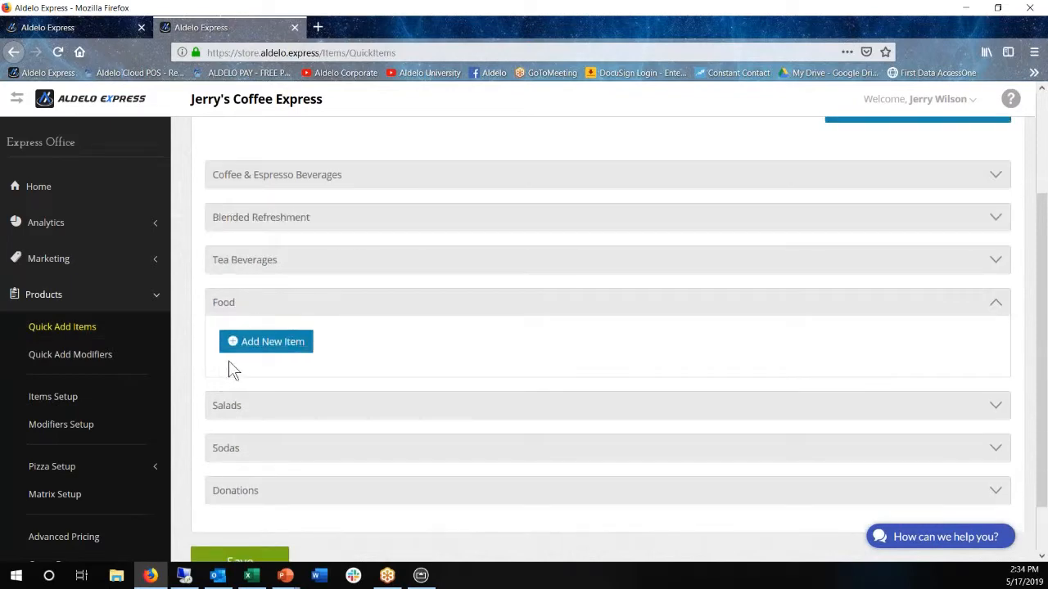
pyautogui.click(272, 344)
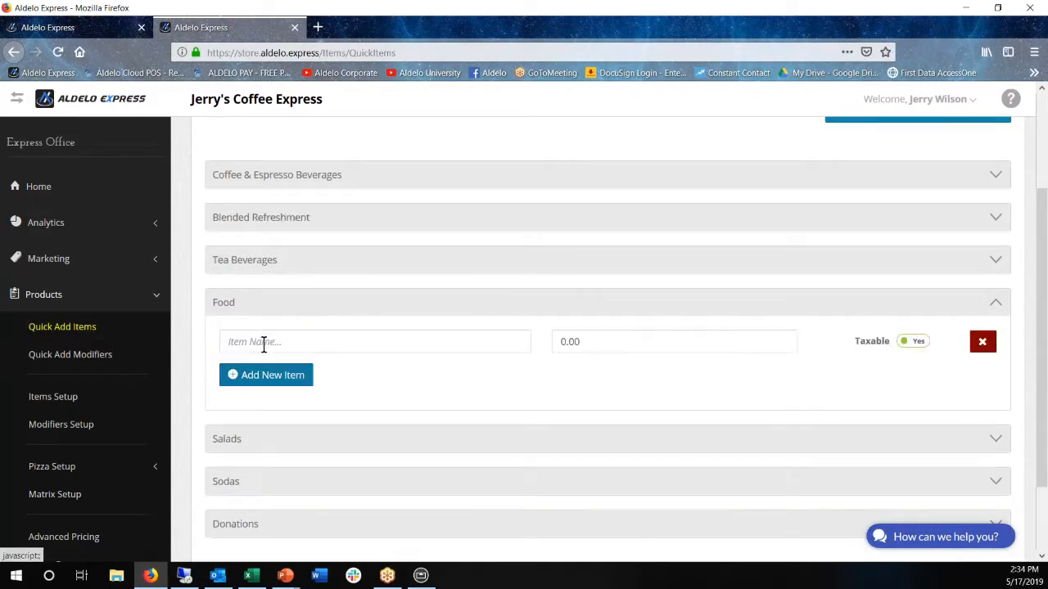
pyautogui.click(262, 344)
pyautogui.write('B')
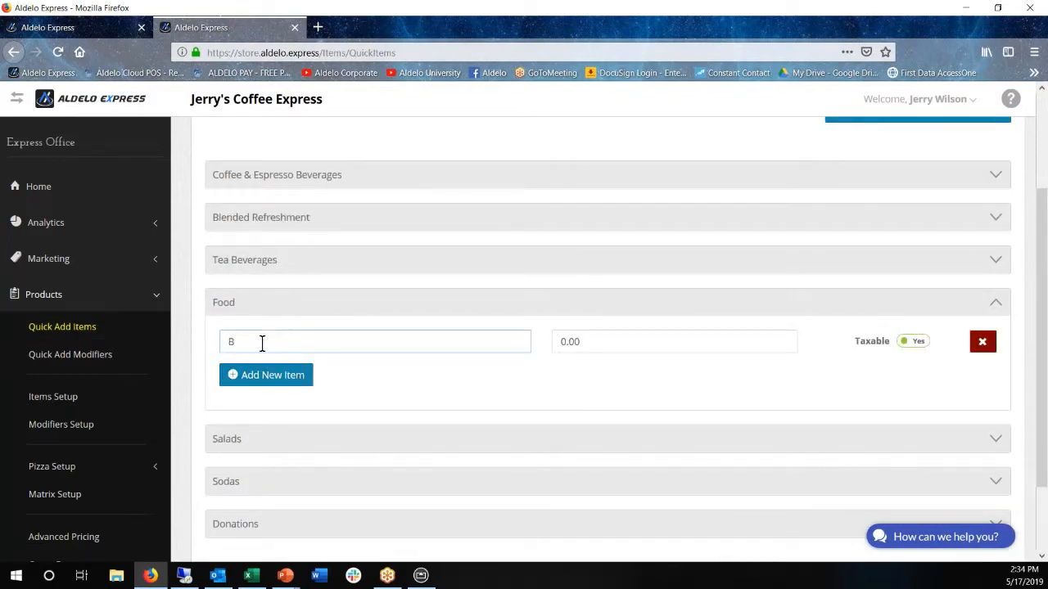
pyautogui.write('urger Combo')
pyautogui.moveTo(609, 344); pyautogui.dragTo(497, 332)
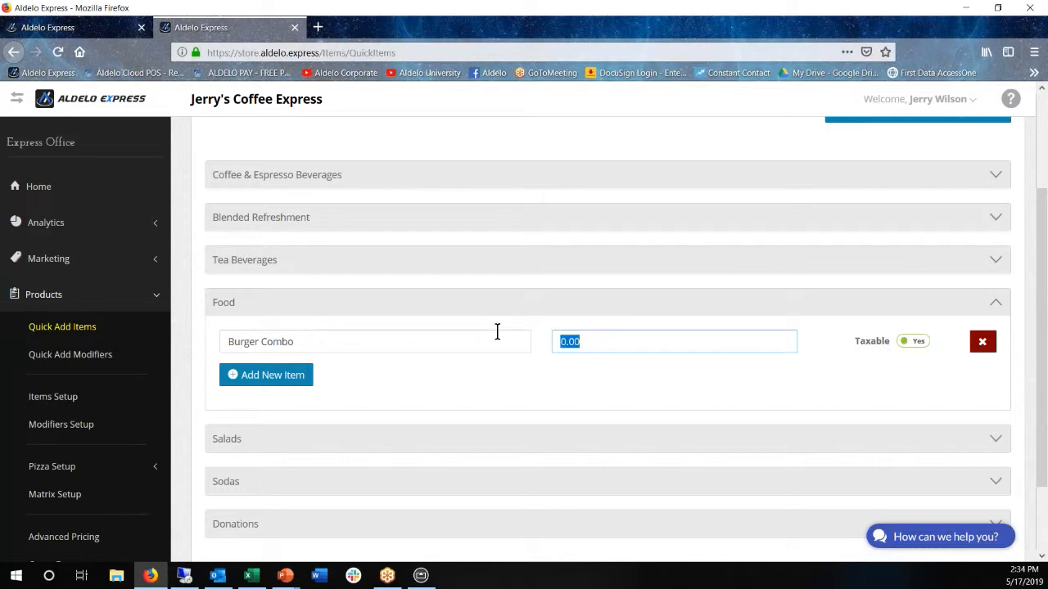
pyautogui.write('10.95')
pyautogui.scroll(-2, 235, 501)
pyautogui.click(231, 500)
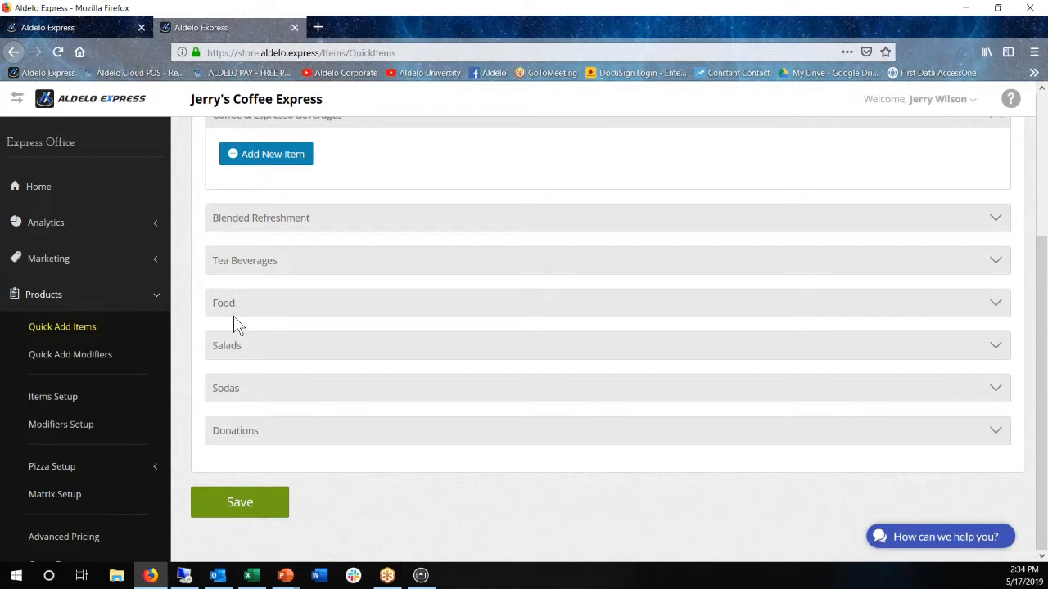
# Open the Burger Combo item from the Food group in the items setup and set its report category to Sandwiches
pyautogui.click(69, 401)
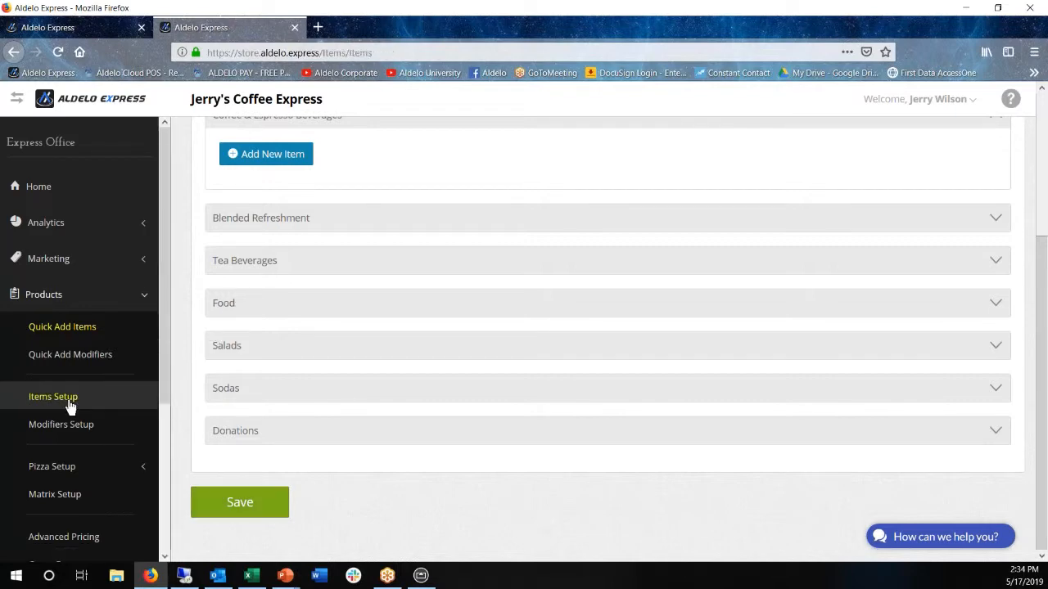
pyautogui.scroll(-1, 391, 442)
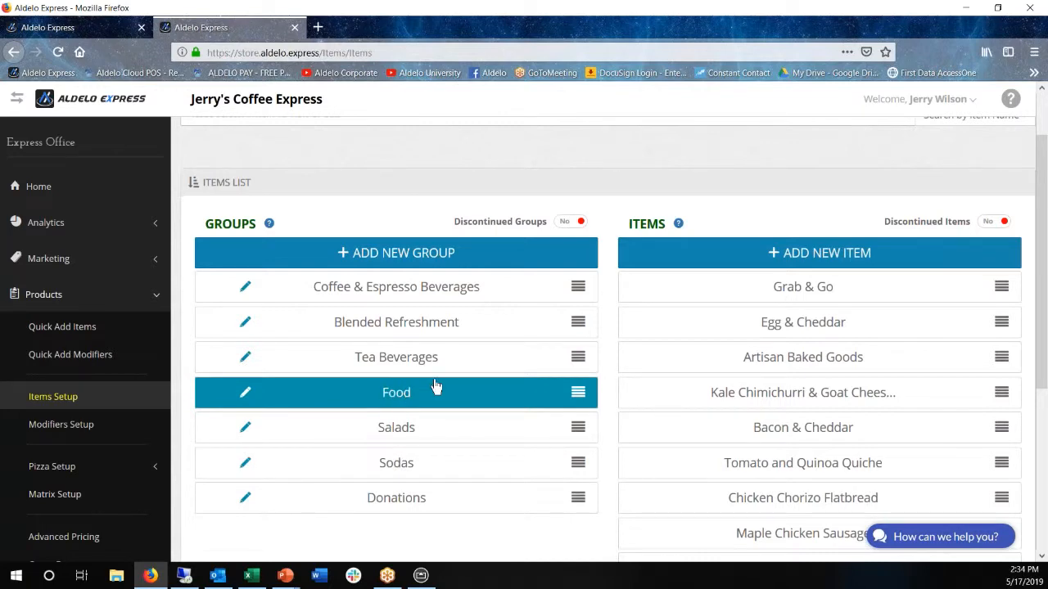
pyautogui.scroll(-2, 432, 385)
pyautogui.click(398, 248)
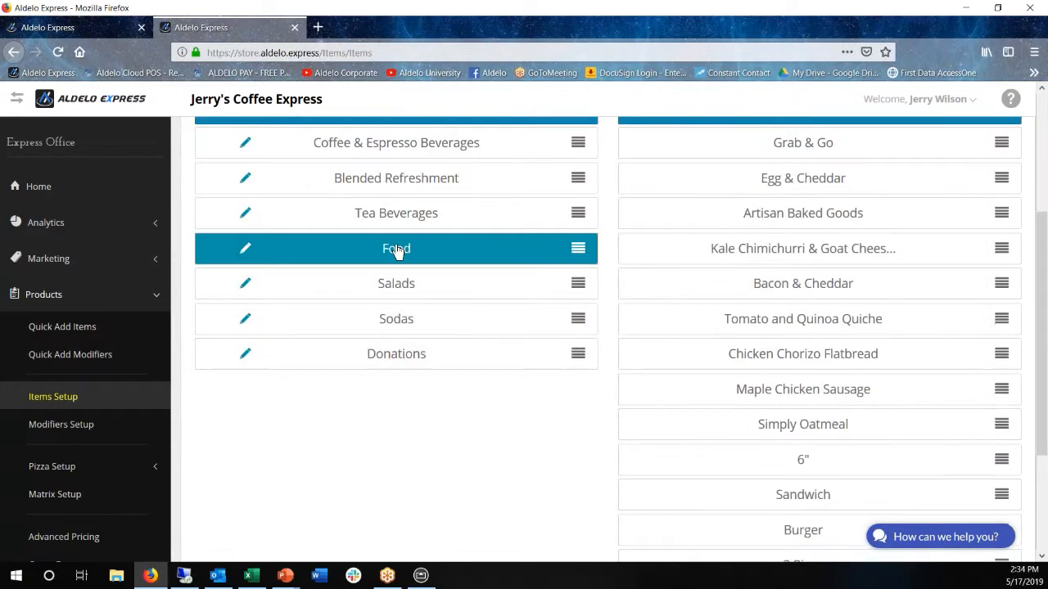
pyautogui.scroll(-2, 653, 437)
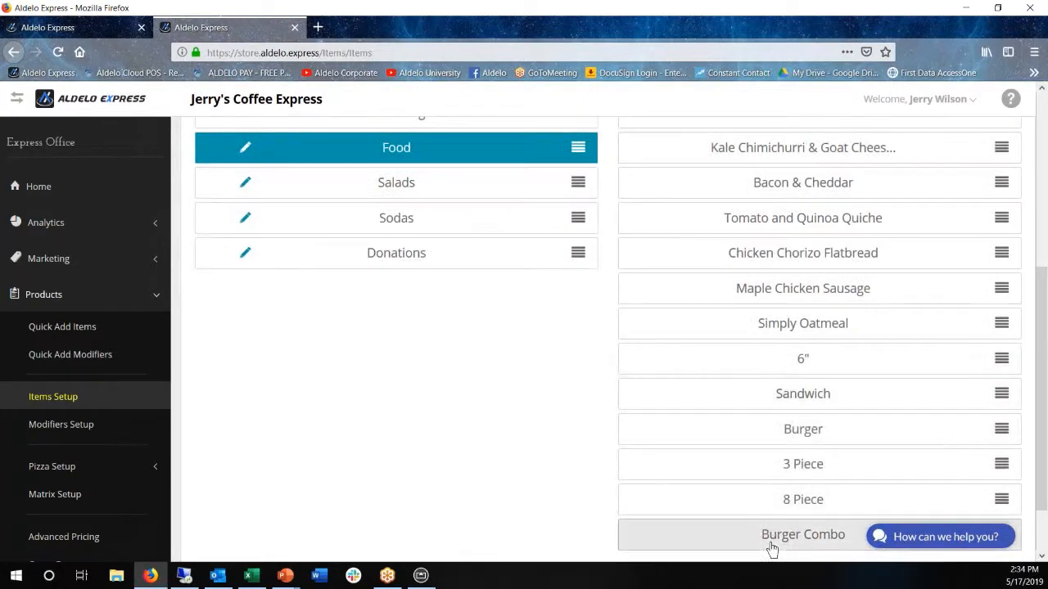
pyautogui.click(766, 544)
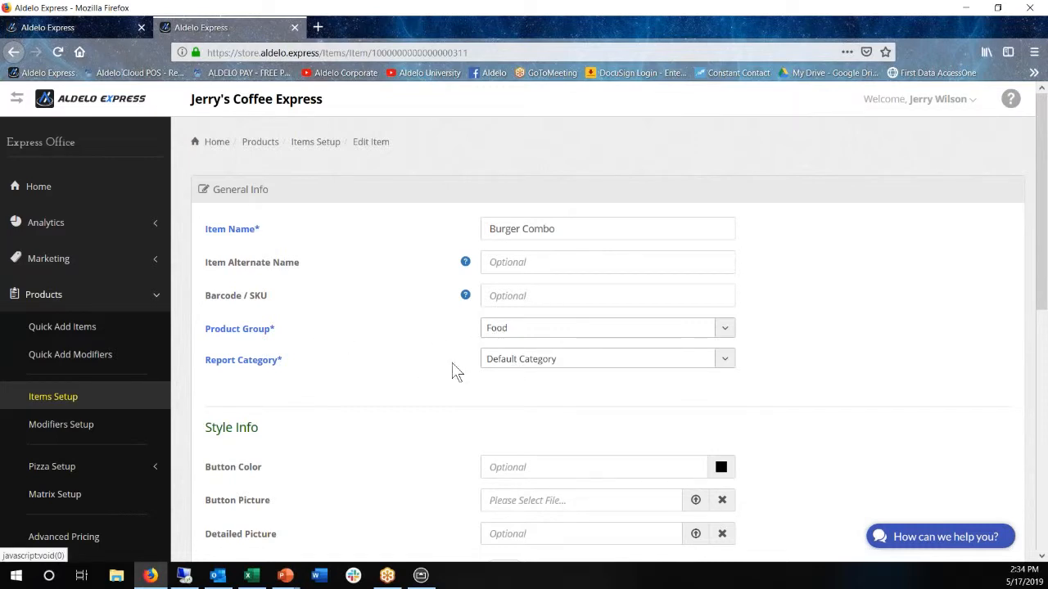
pyautogui.click(721, 366)
pyautogui.click(513, 515)
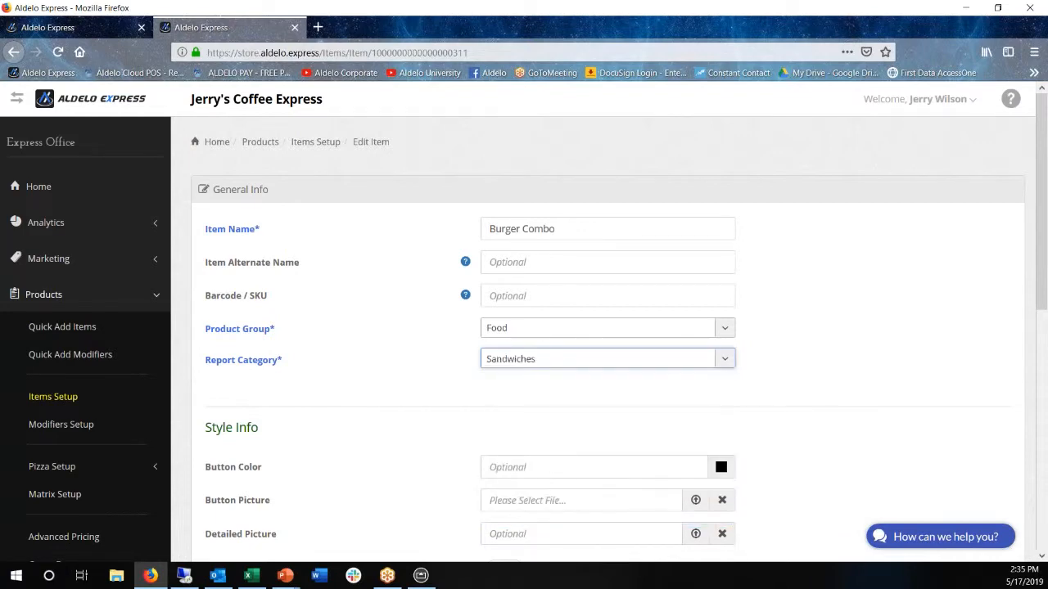
# Show Burger Combo's extended settings and choose Burger as the item to copy forced modifiers from
pyautogui.scroll(-4, 387, 379)
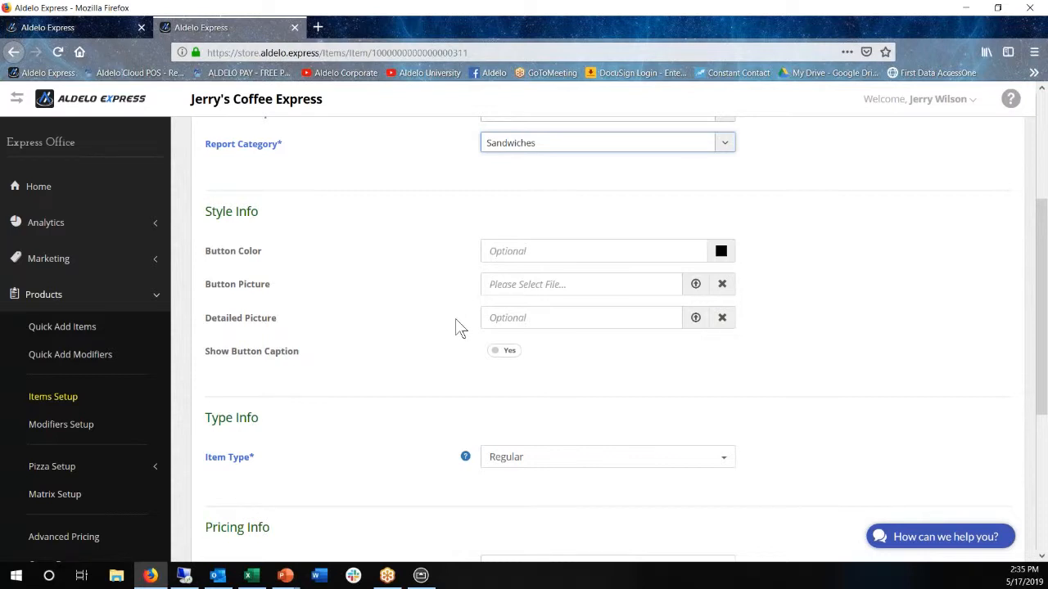
pyautogui.scroll(-3, 450, 327)
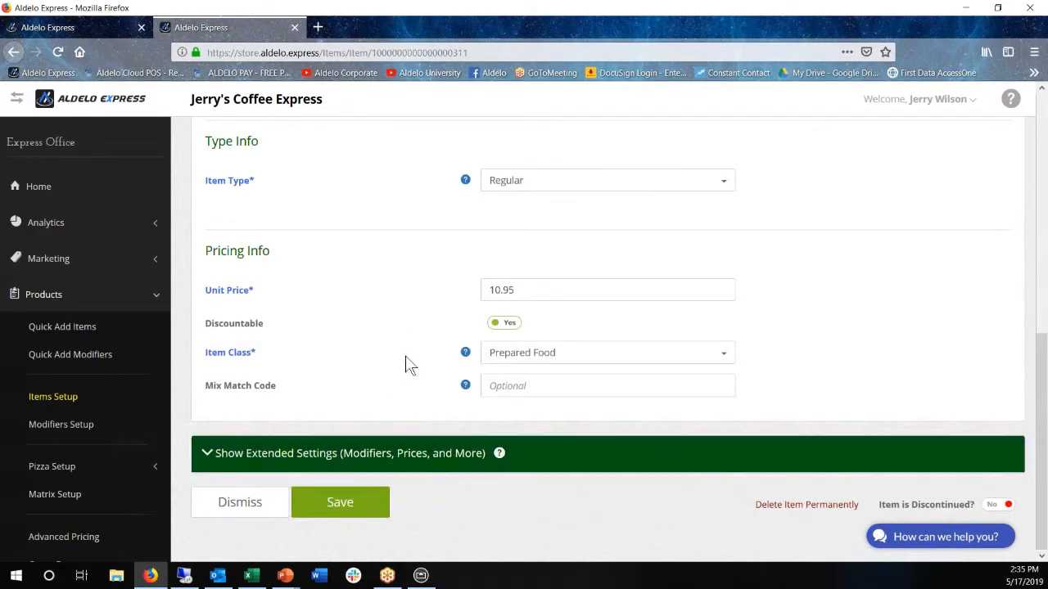
pyautogui.click(328, 454)
pyautogui.scroll(-3, 400, 427)
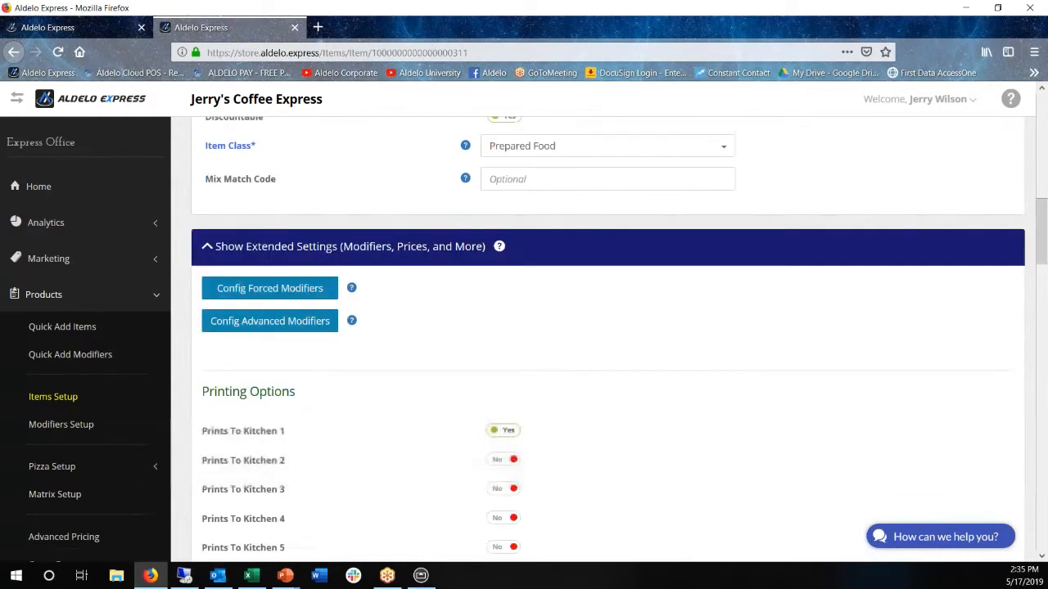
pyautogui.click(270, 280)
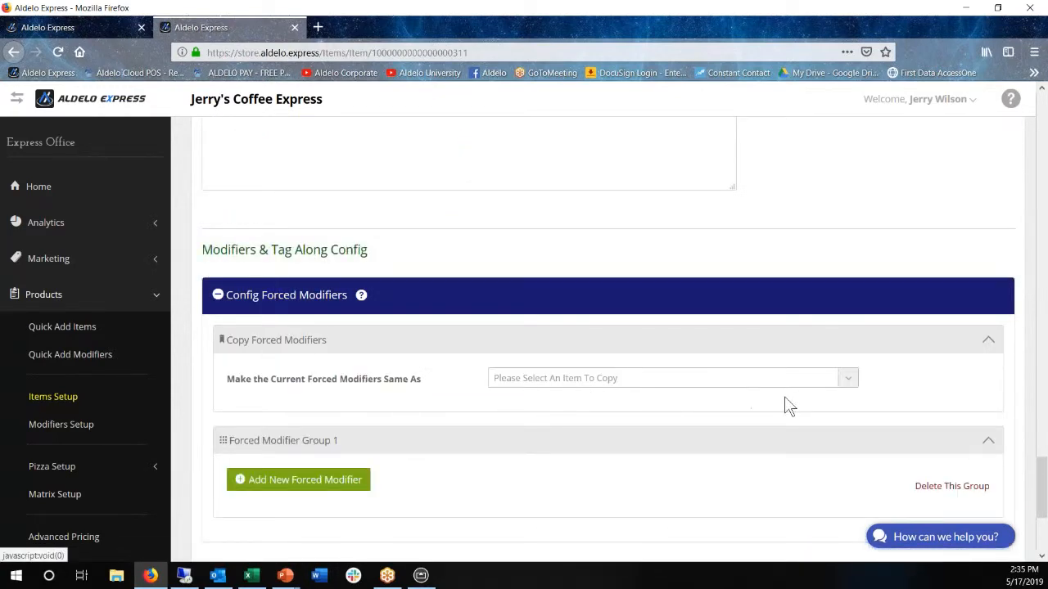
pyautogui.click(556, 379)
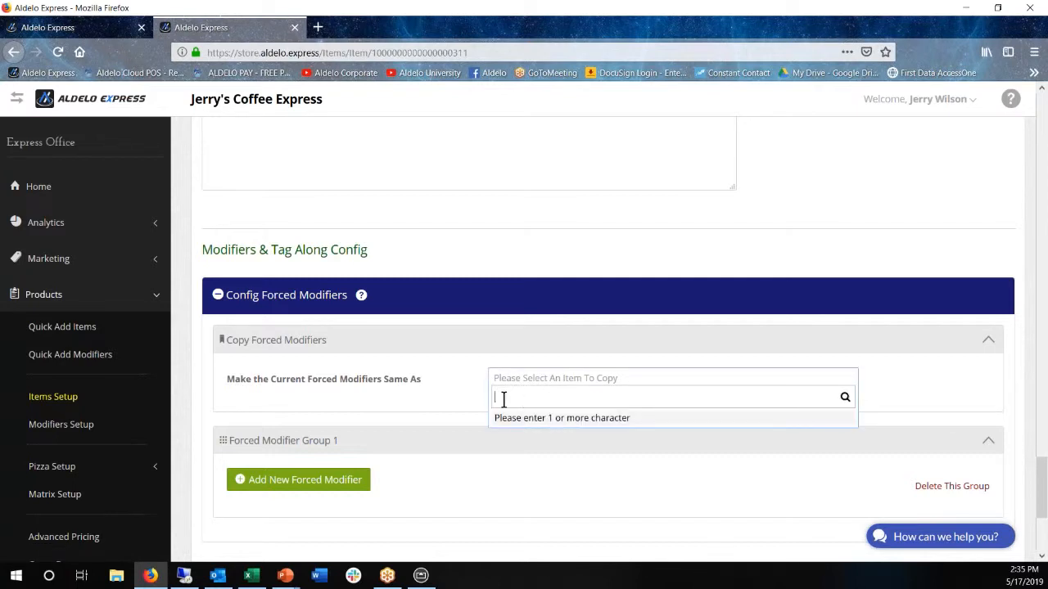
pyautogui.write('b')
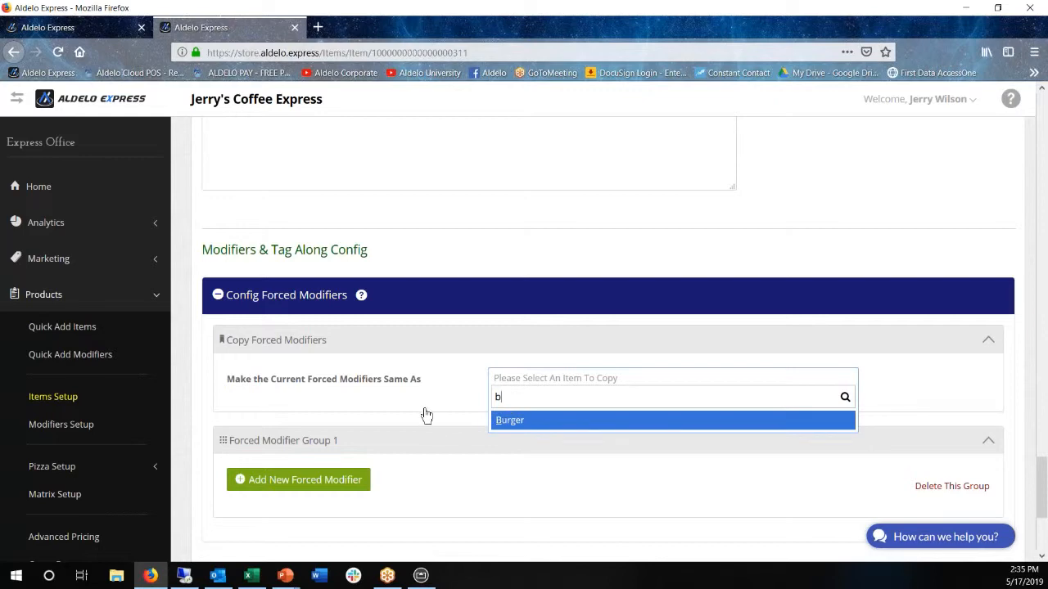
pyautogui.press('Return')
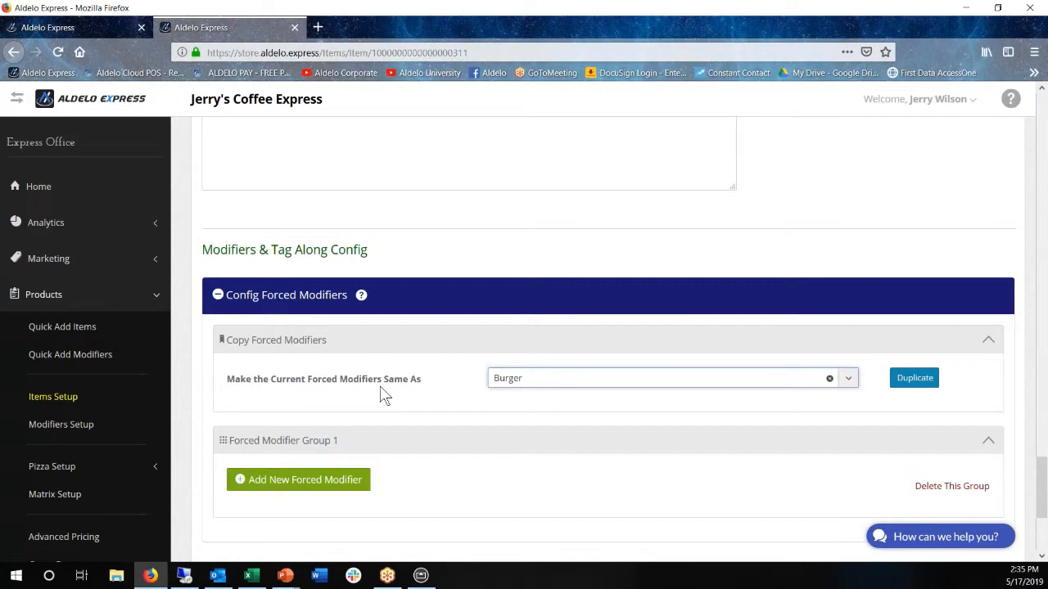
# Assign the Sandwich Mods template to Burger Combo's advanced modifiers
pyautogui.scroll(-2, 385, 393)
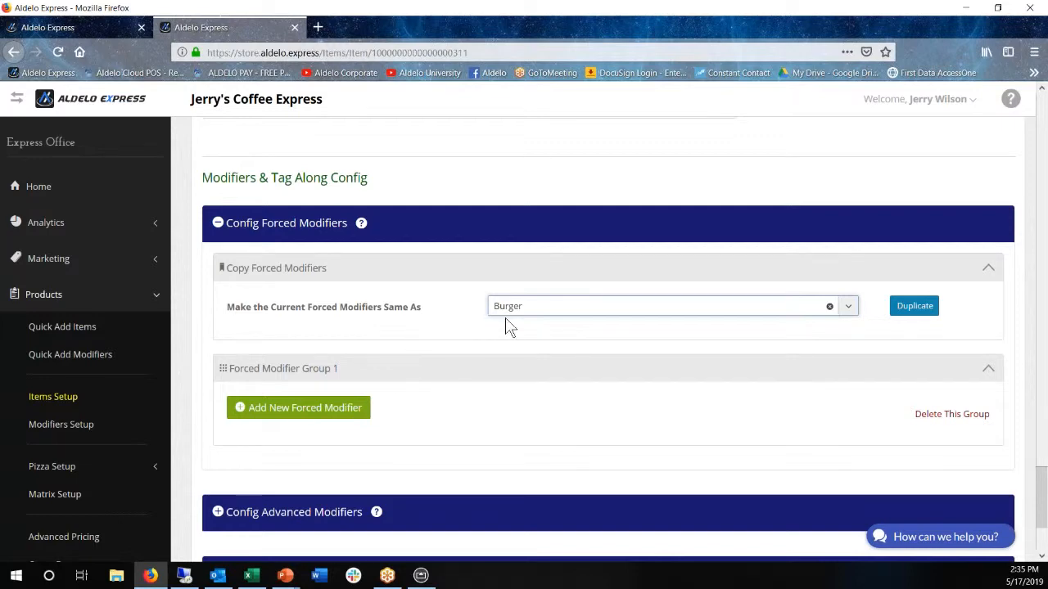
pyautogui.click(322, 514)
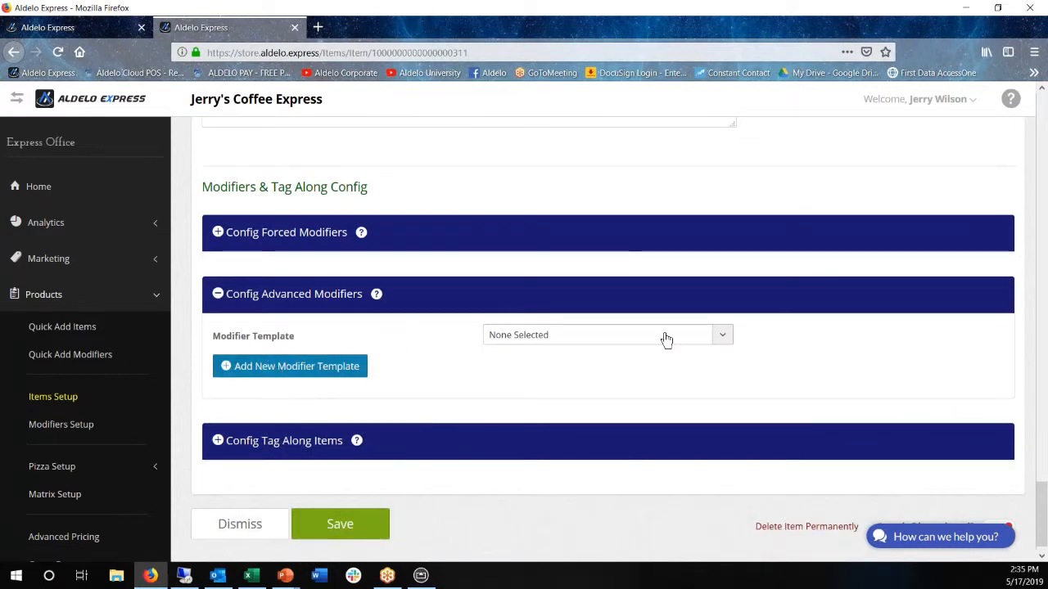
pyautogui.click(725, 336)
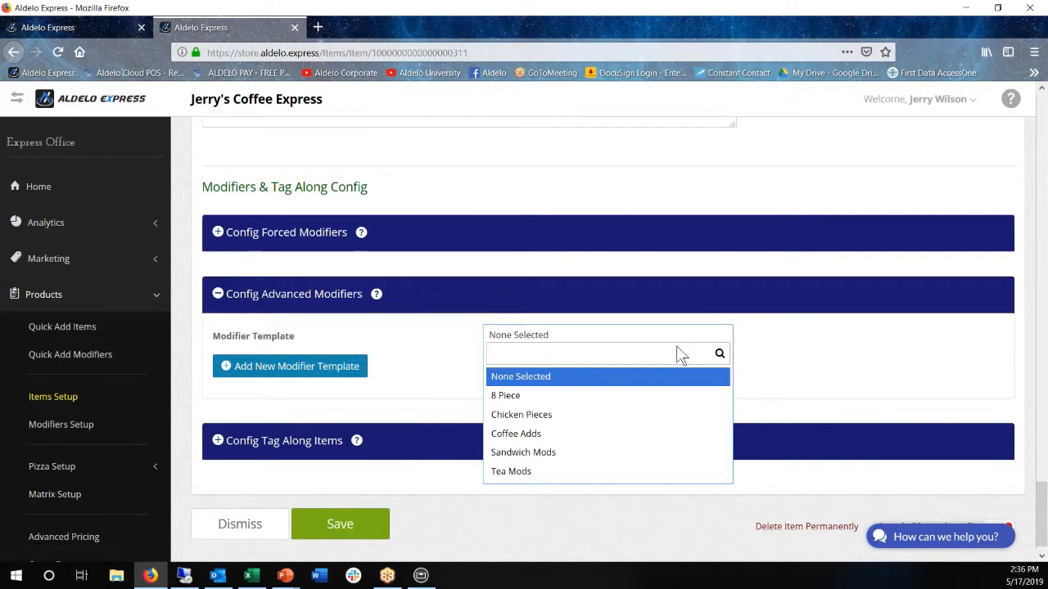
pyautogui.click(552, 457)
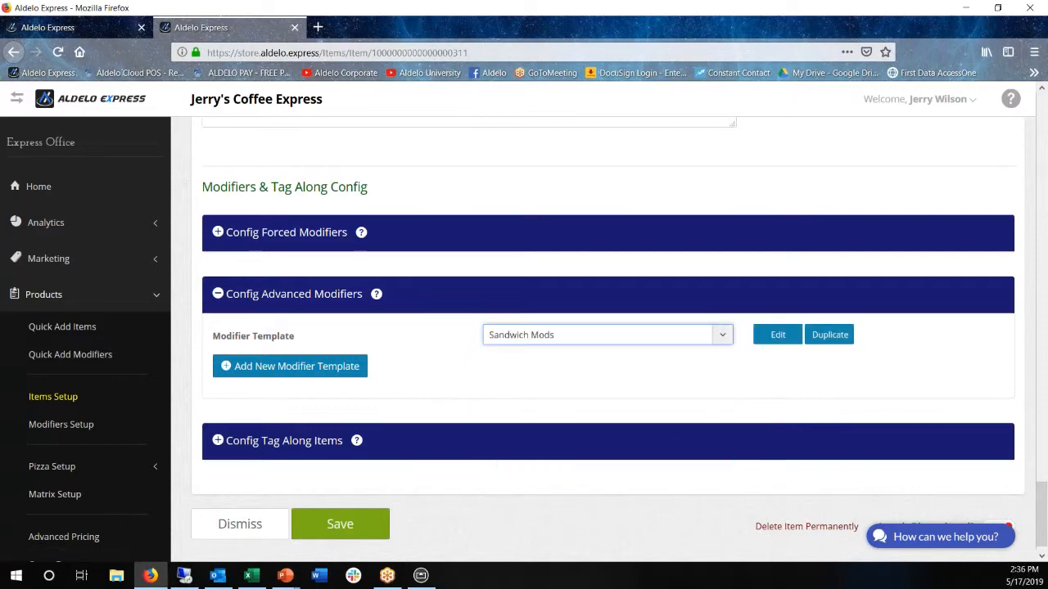
# Edit the Sandwich Mods template to enable modifier group 2, name it Drink Options, and enter that group
pyautogui.click(779, 338)
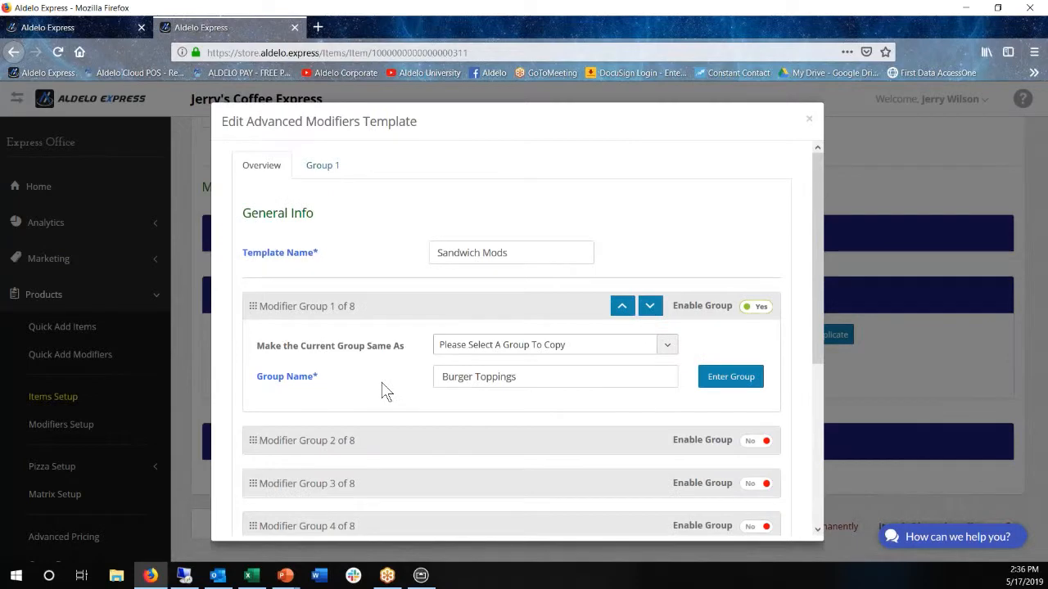
pyautogui.scroll(-2, 318, 302)
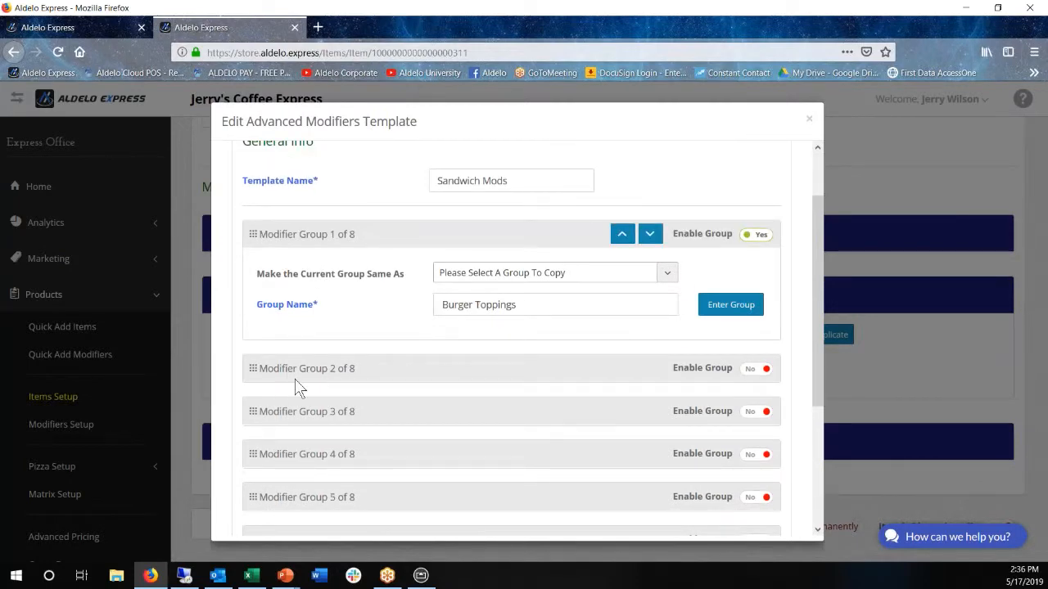
pyautogui.click(758, 379)
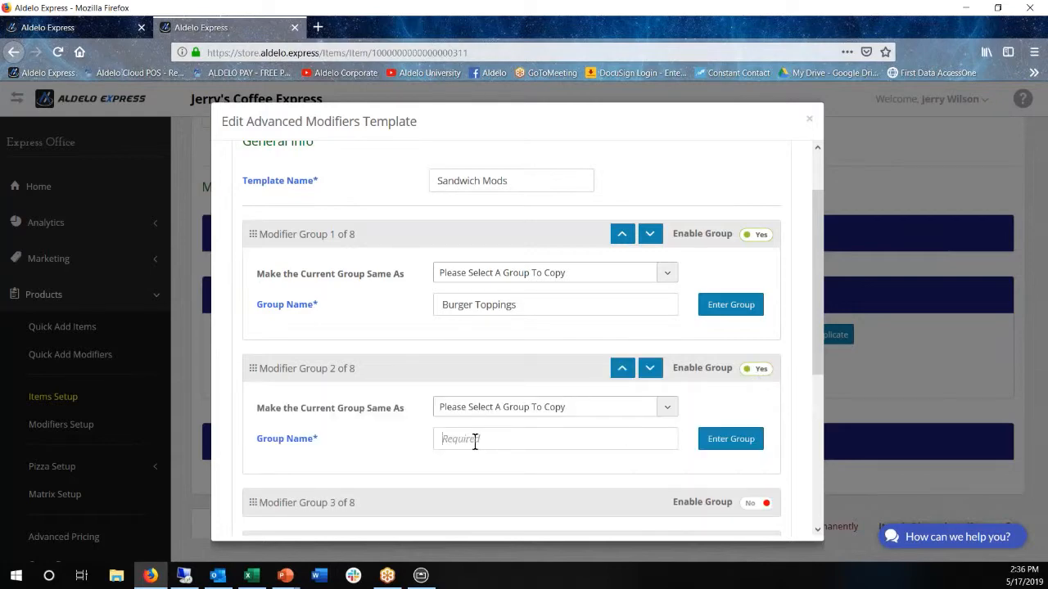
pyautogui.write('Drink Options')
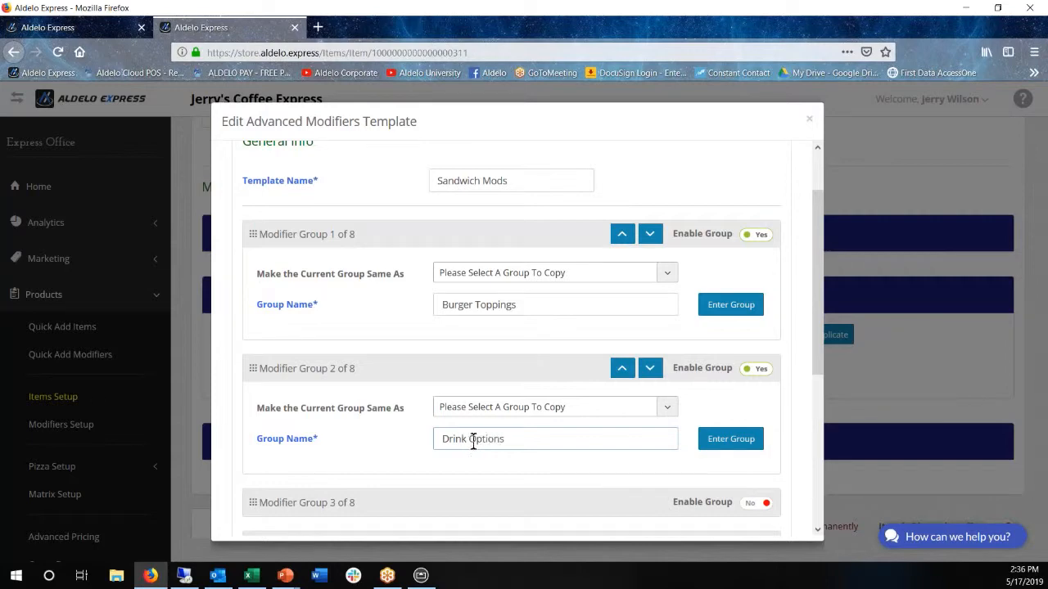
pyautogui.click(739, 438)
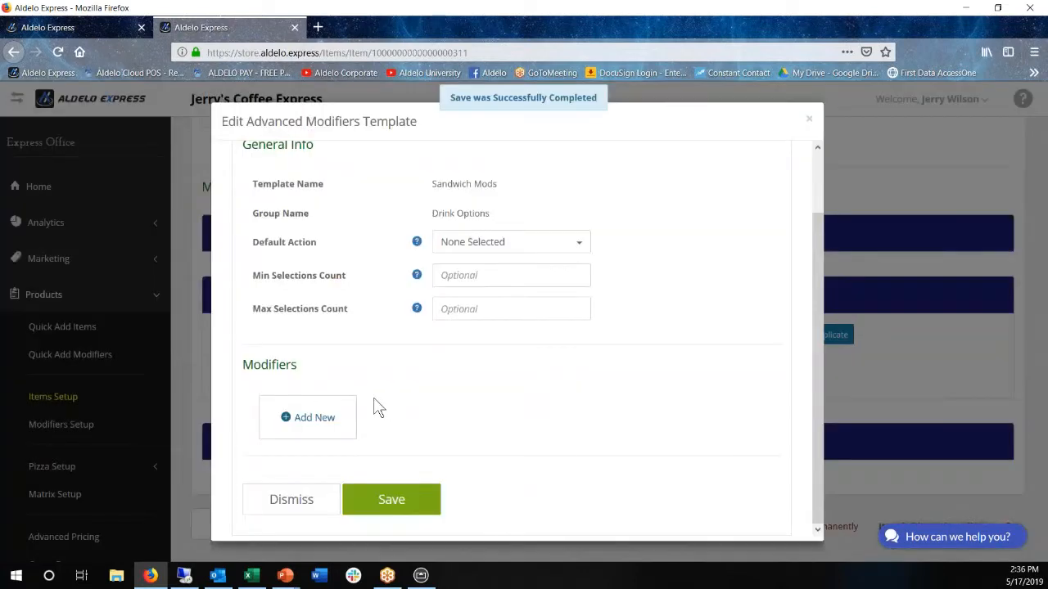
# Add Apple Juice as a base modifier in the Drink Options group and save it
pyautogui.click(321, 424)
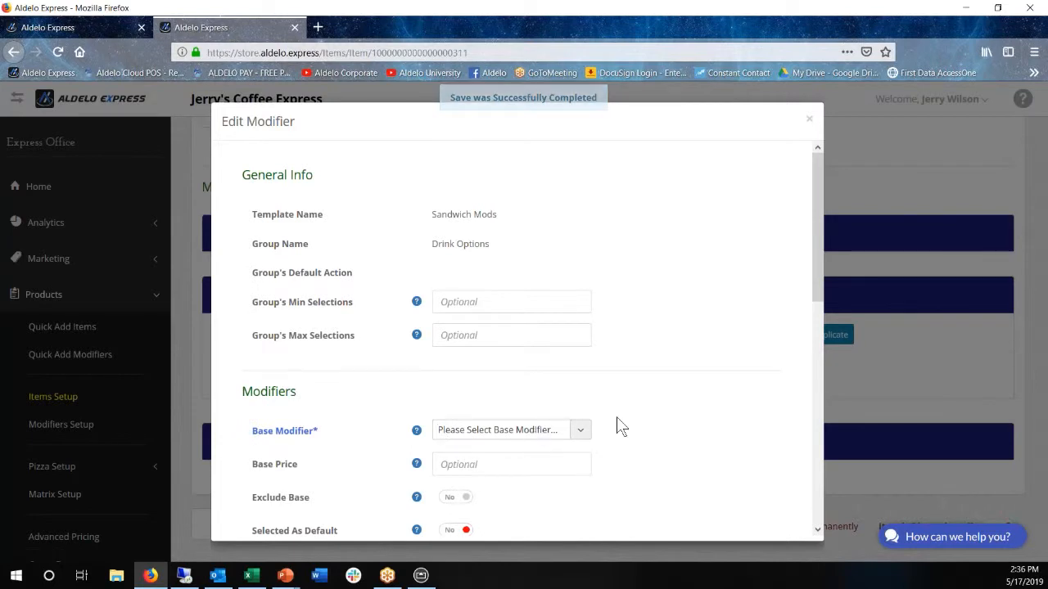
pyautogui.click(580, 430)
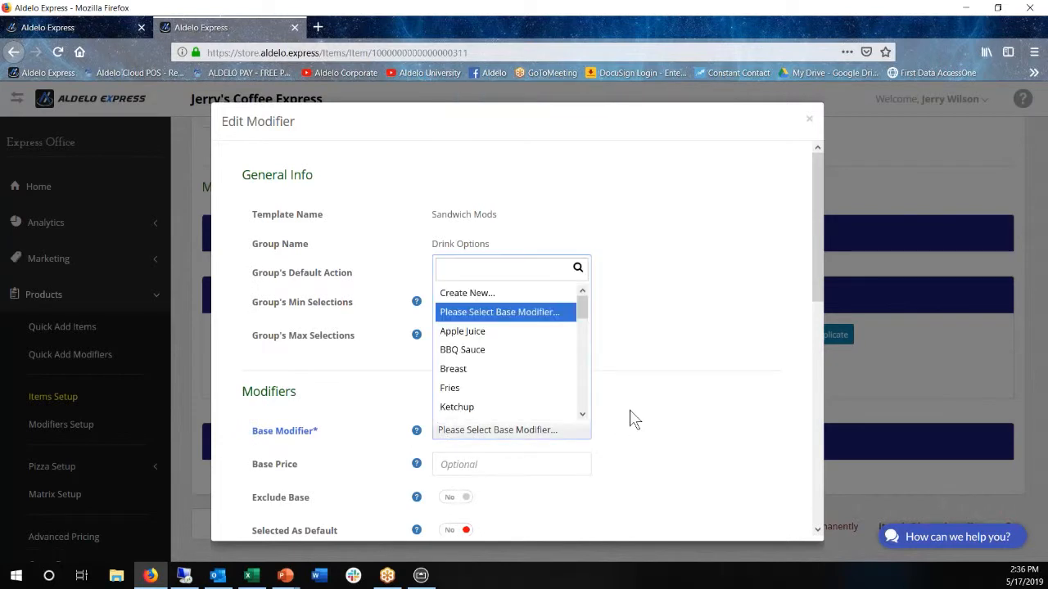
pyautogui.click(480, 335)
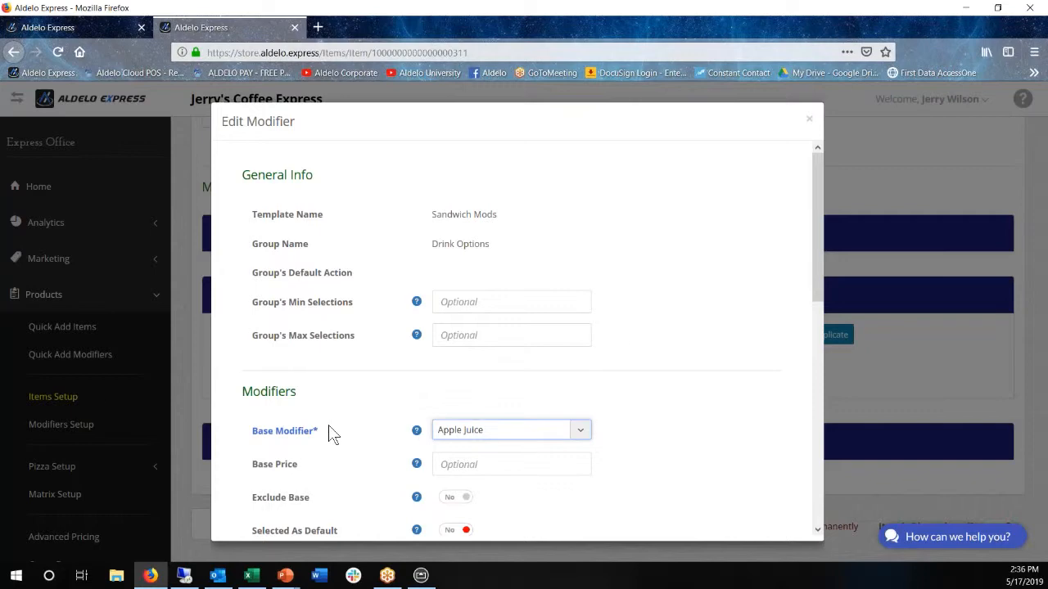
pyautogui.scroll(-3, 368, 393)
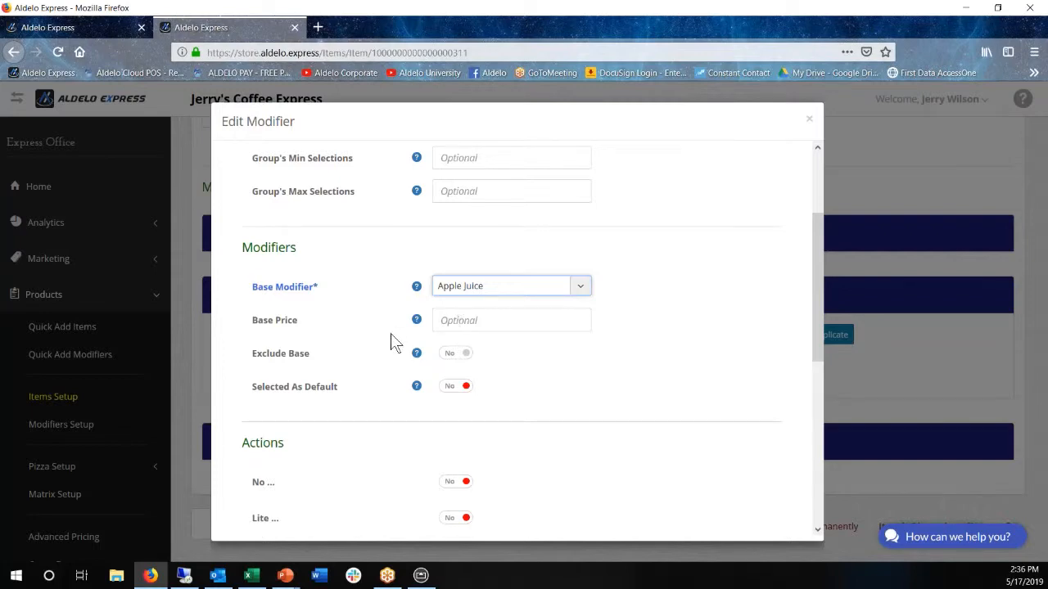
pyautogui.scroll(-2, 394, 341)
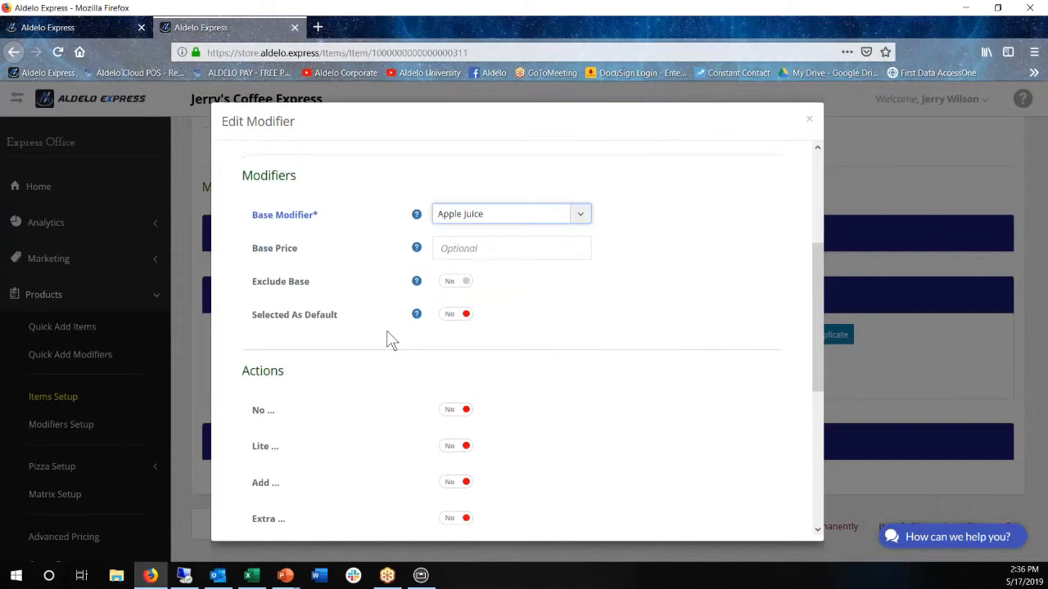
pyautogui.scroll(-9, 402, 334)
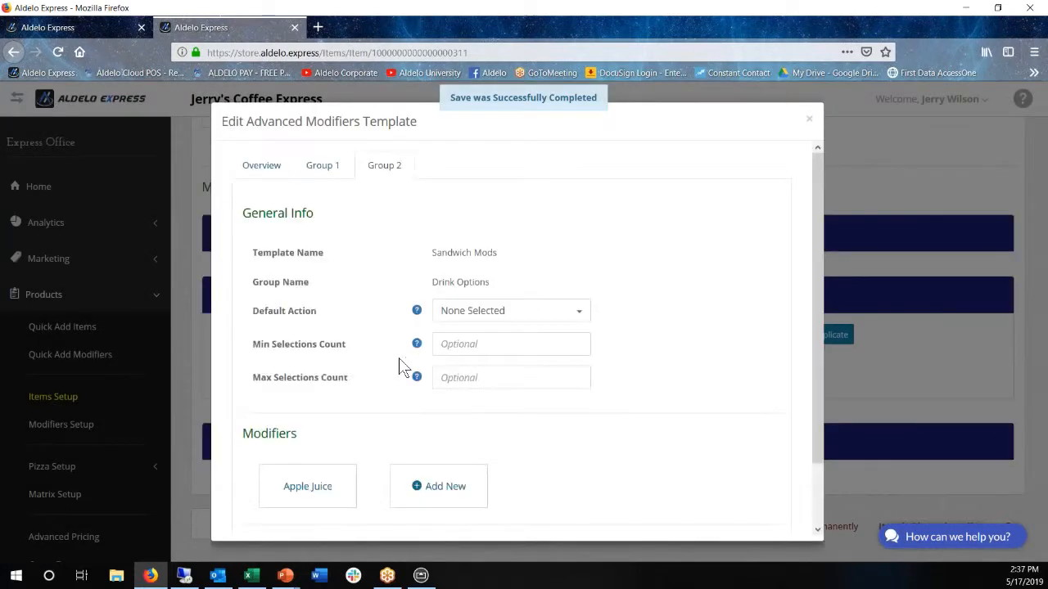
# Add Regular Drink as a base modifier in the Drink Options group and save it
pyautogui.scroll(-1, 409, 393)
pyautogui.click(439, 429)
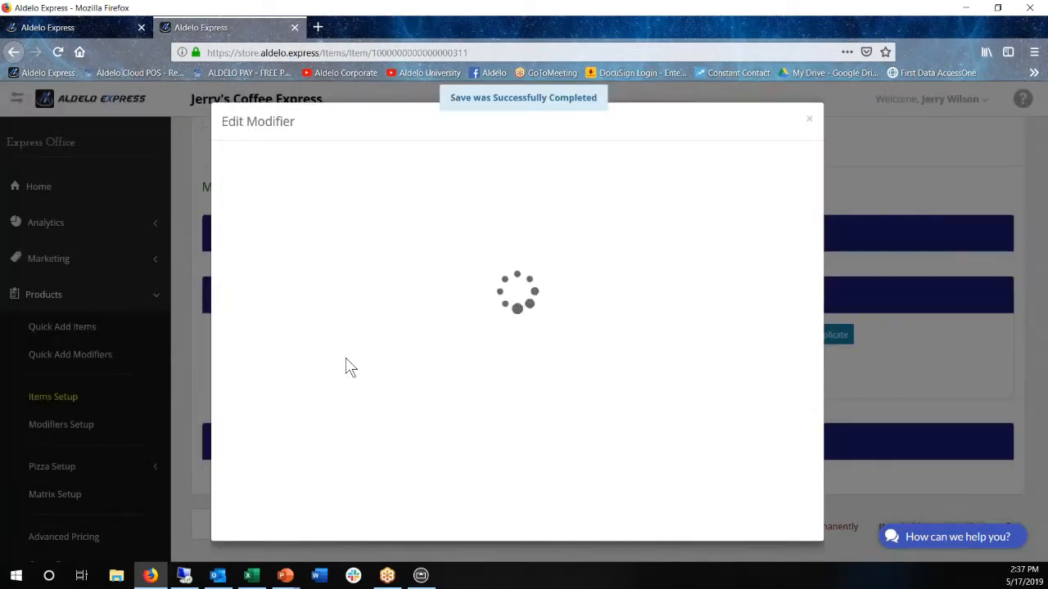
pyautogui.scroll(-1, 508, 368)
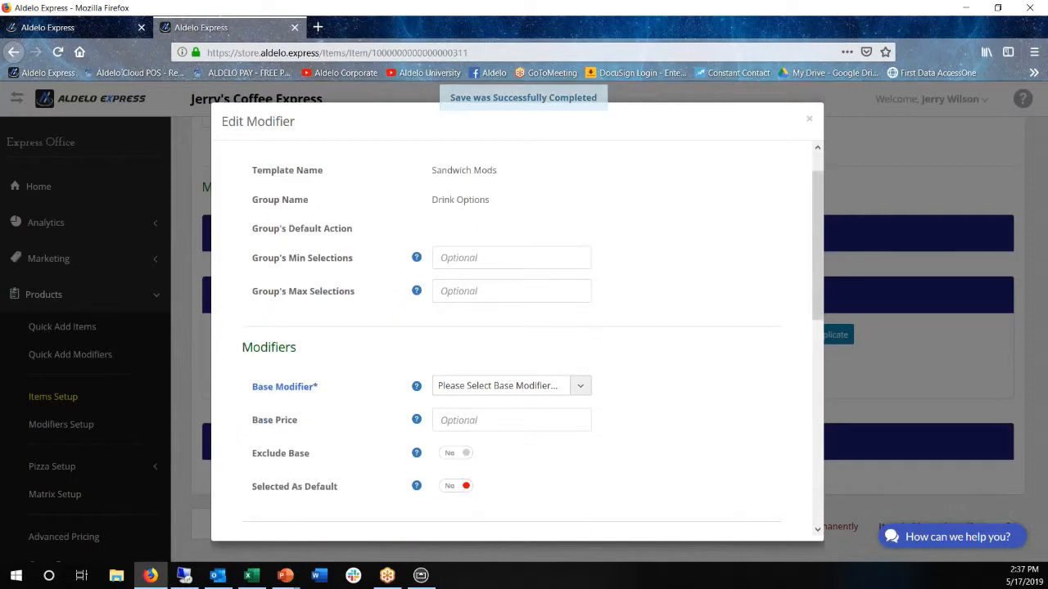
pyautogui.click(532, 360)
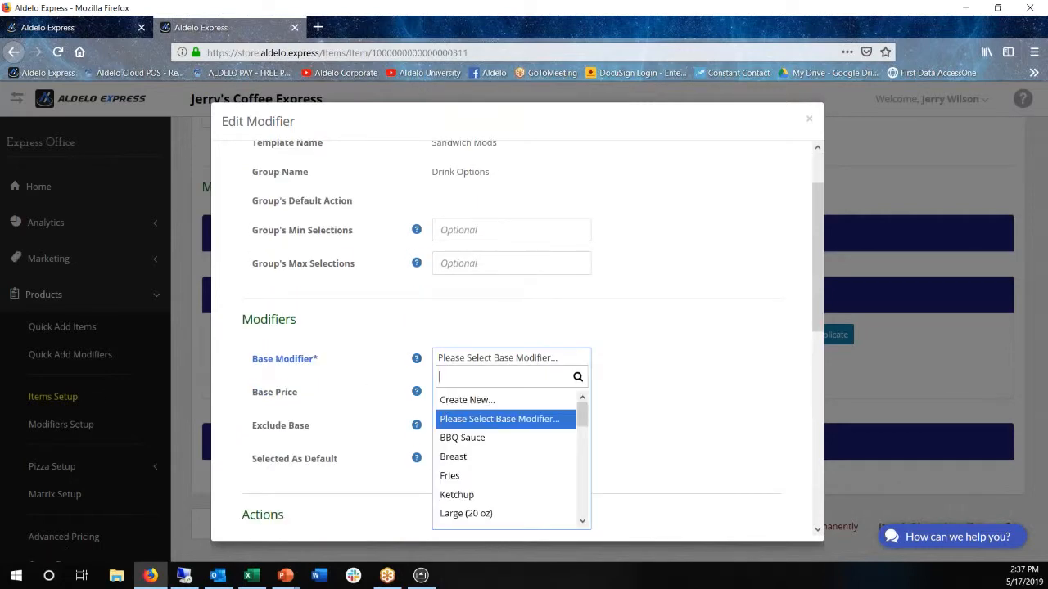
pyautogui.scroll(-3, 544, 441)
pyautogui.scroll(-5, 522, 445)
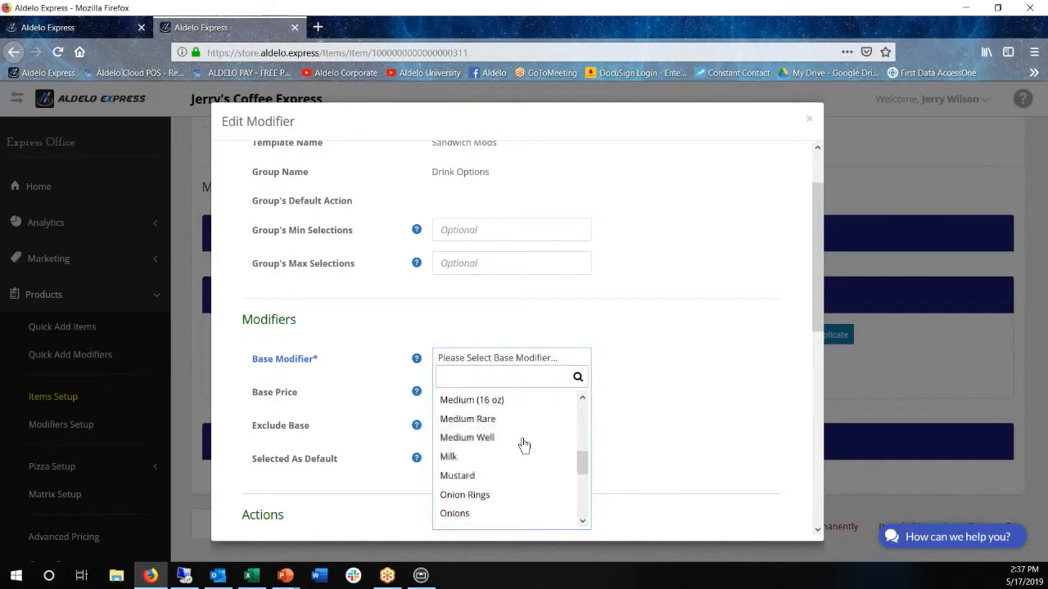
pyautogui.scroll(1, 492, 467)
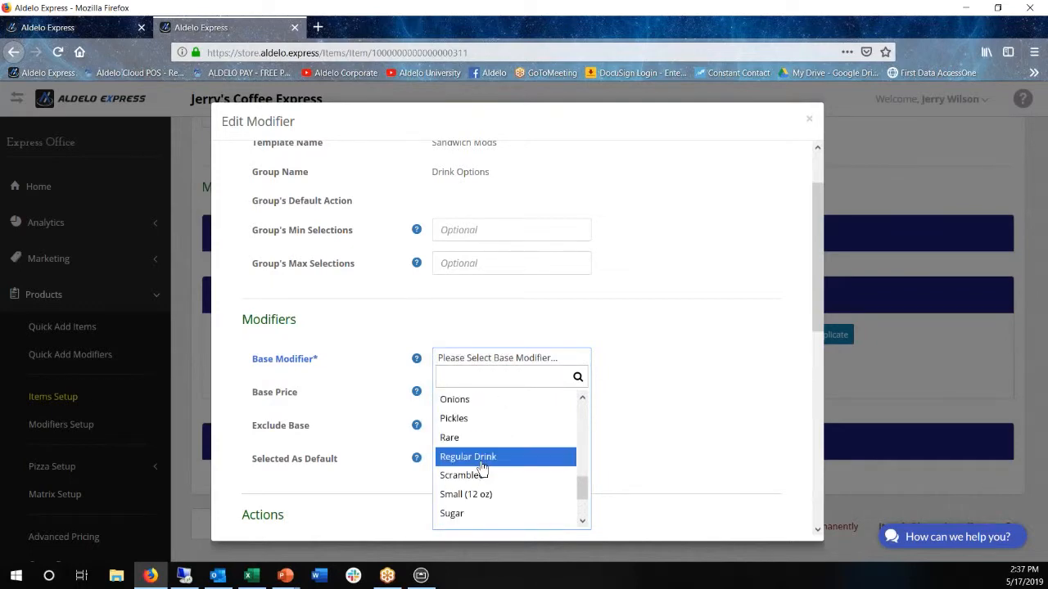
pyautogui.click(481, 465)
pyautogui.scroll(-8, 374, 483)
pyautogui.click(392, 504)
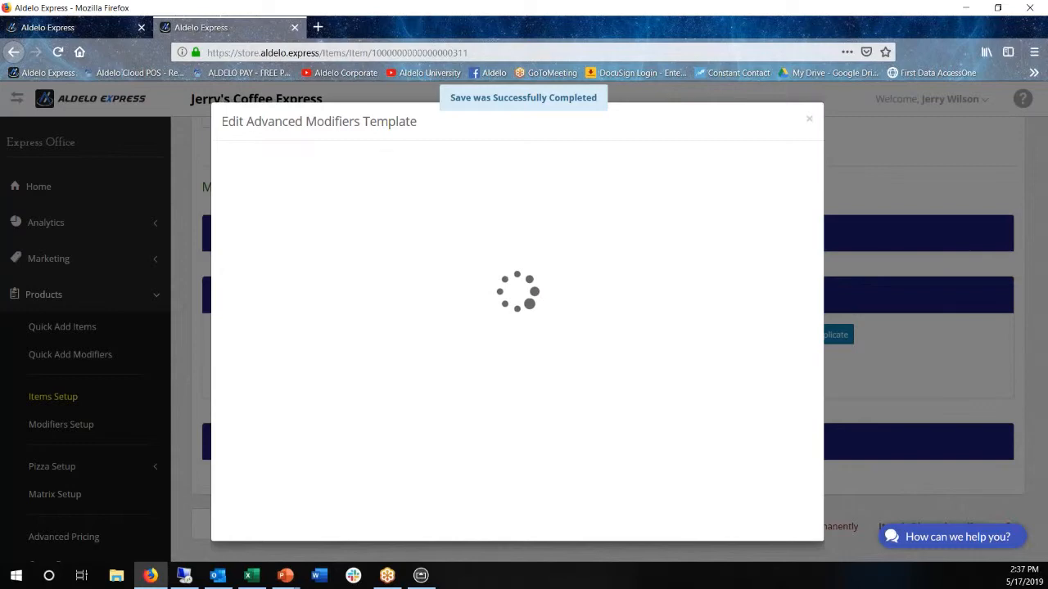
# Add Large Drink as a base modifier in the Drink Options group and save it
pyautogui.click(562, 486)
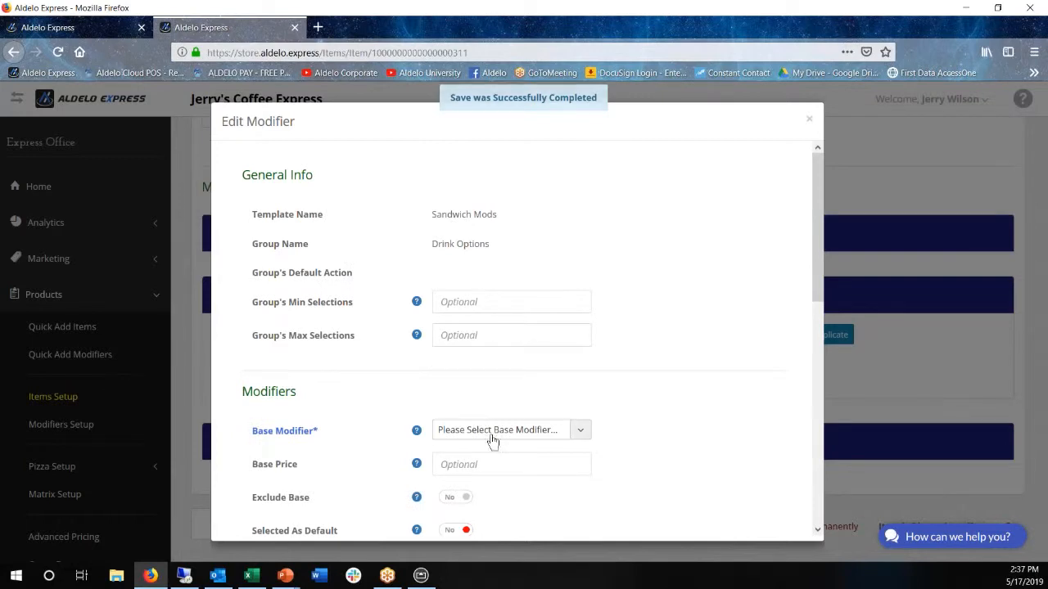
pyautogui.click(487, 440)
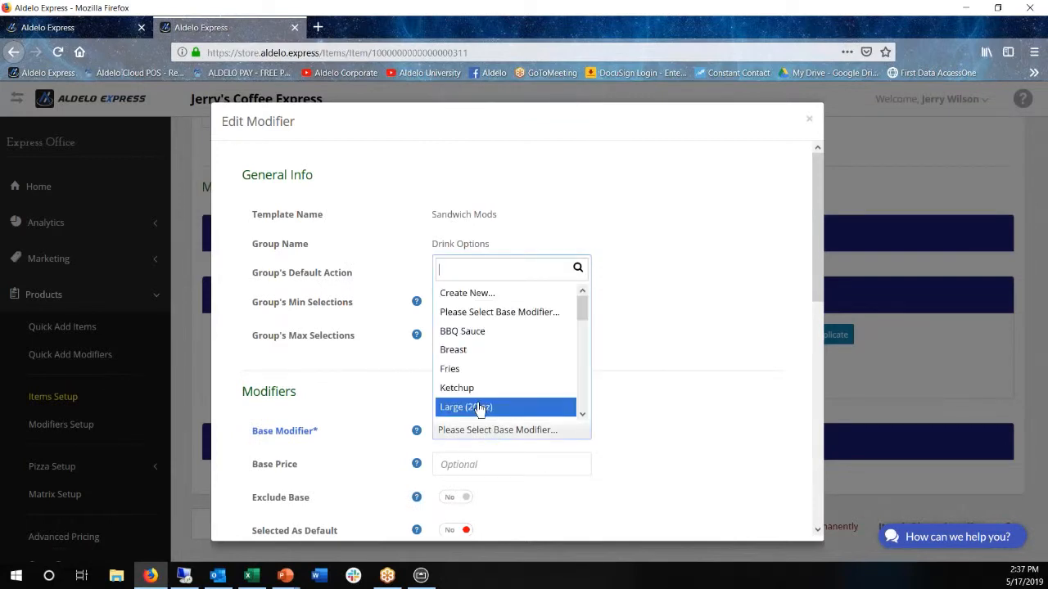
pyautogui.scroll(-2, 480, 409)
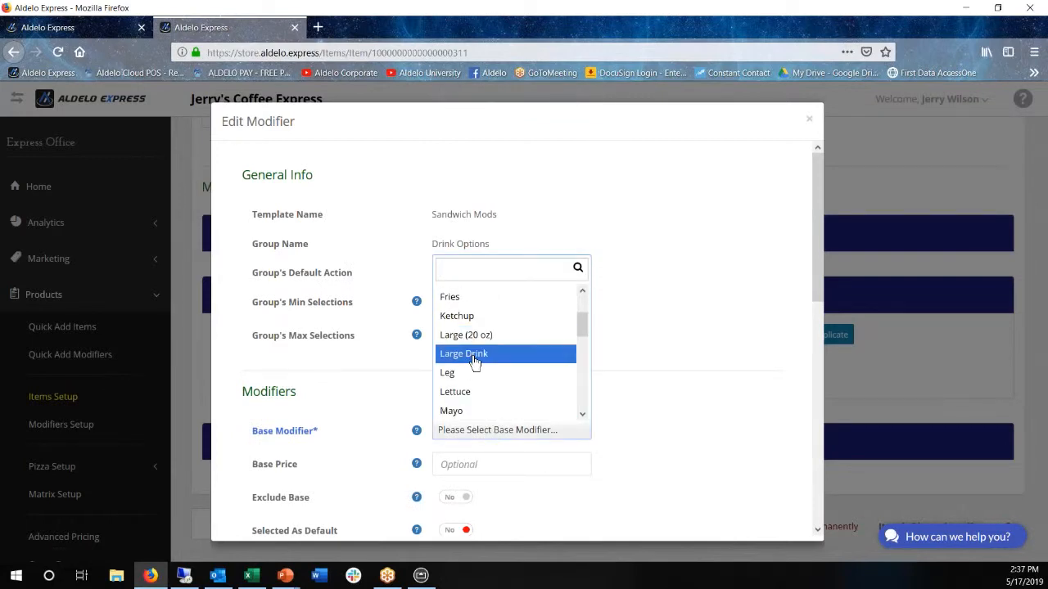
pyautogui.click(475, 355)
pyautogui.scroll(-5, 379, 377)
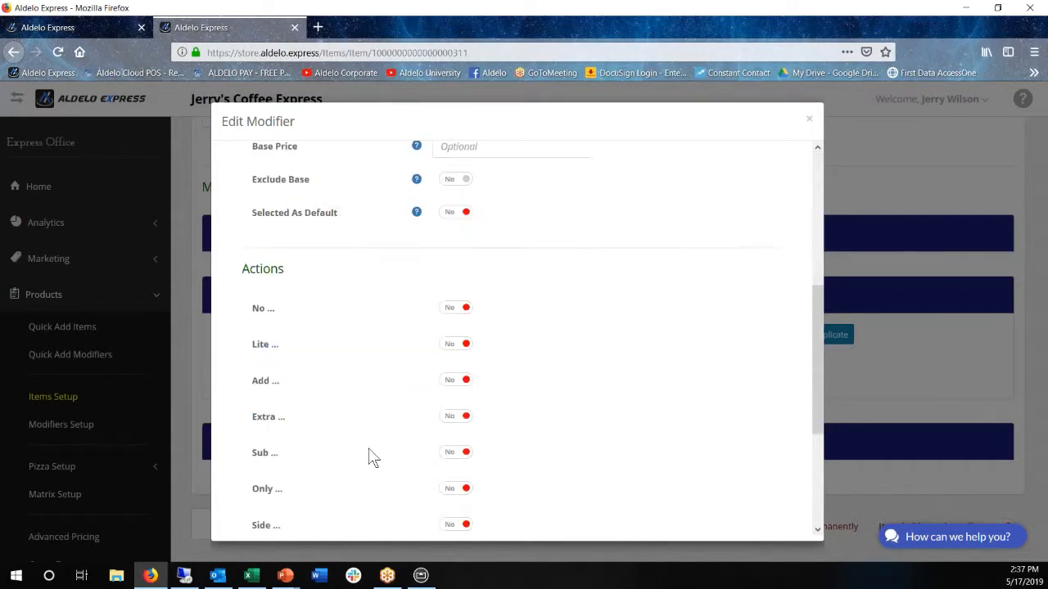
pyautogui.scroll(-2, 379, 503)
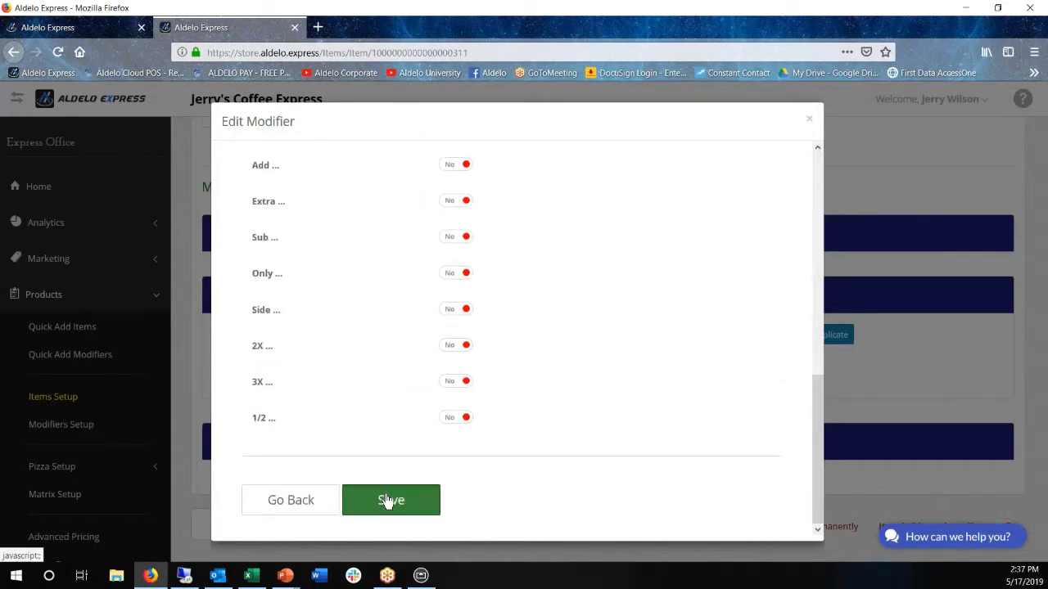
pyautogui.click(388, 501)
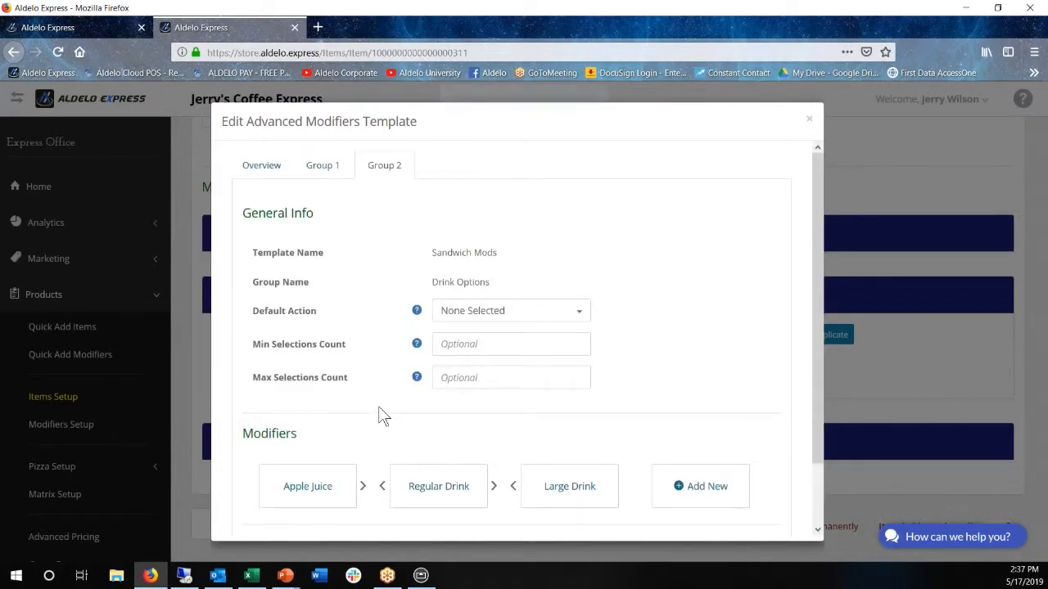
# Save the Sandwich Mods template and the Burger Combo item
pyautogui.scroll(-2, 372, 403)
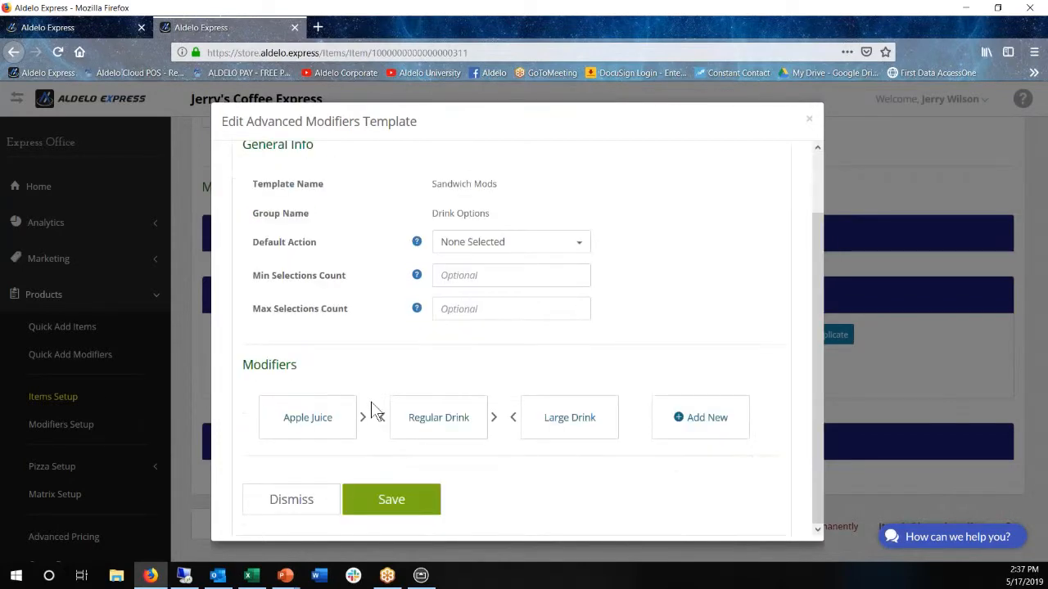
pyautogui.click(390, 509)
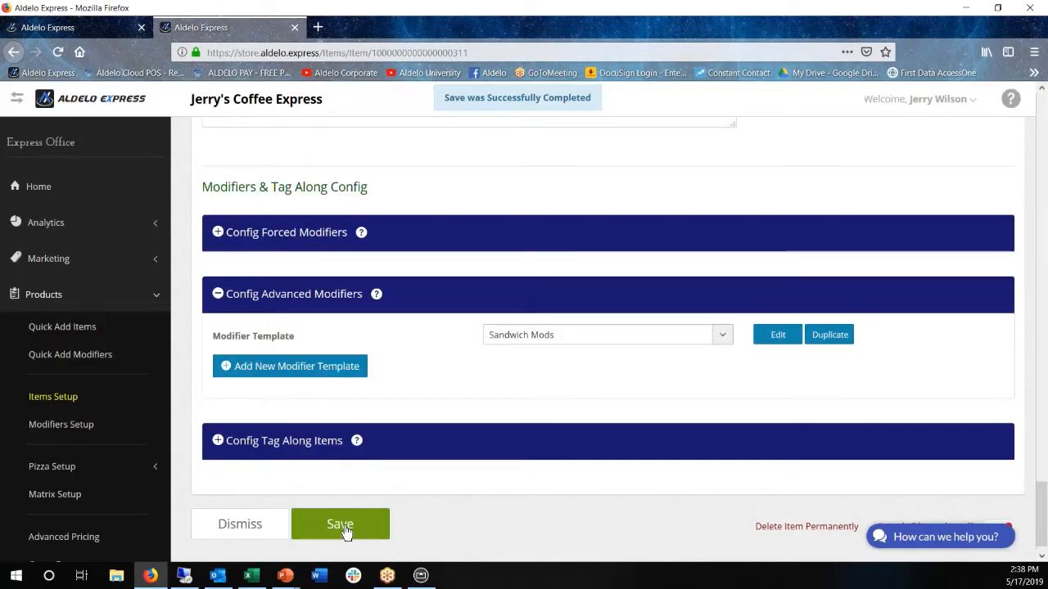
pyautogui.click(345, 528)
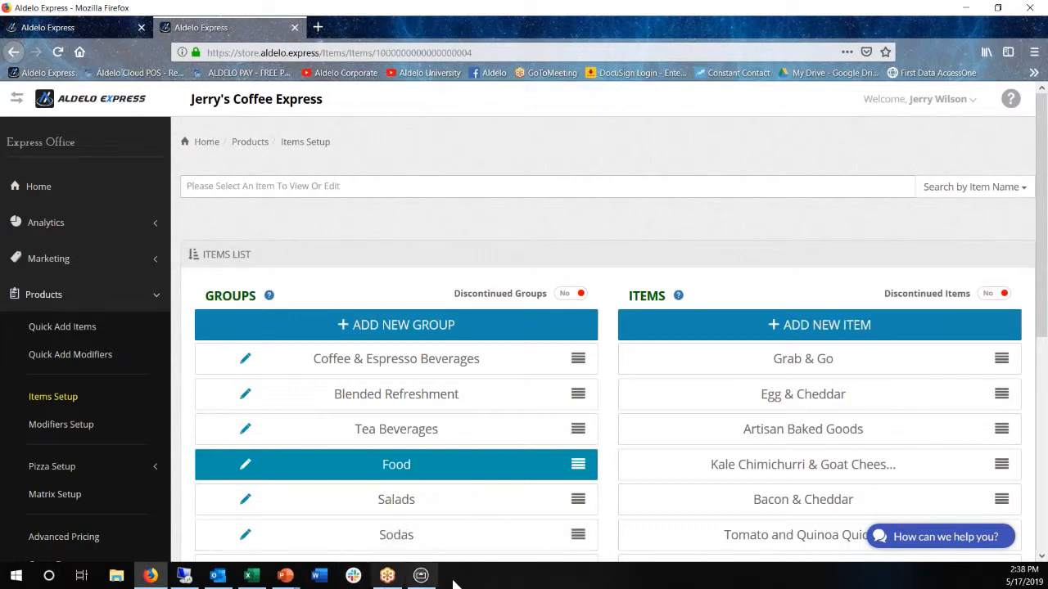
# Switch to the mirrored POS, add a Burger Combo with Regular Drink to the open order, and settle it with exact cash
pyautogui.click(420, 577)
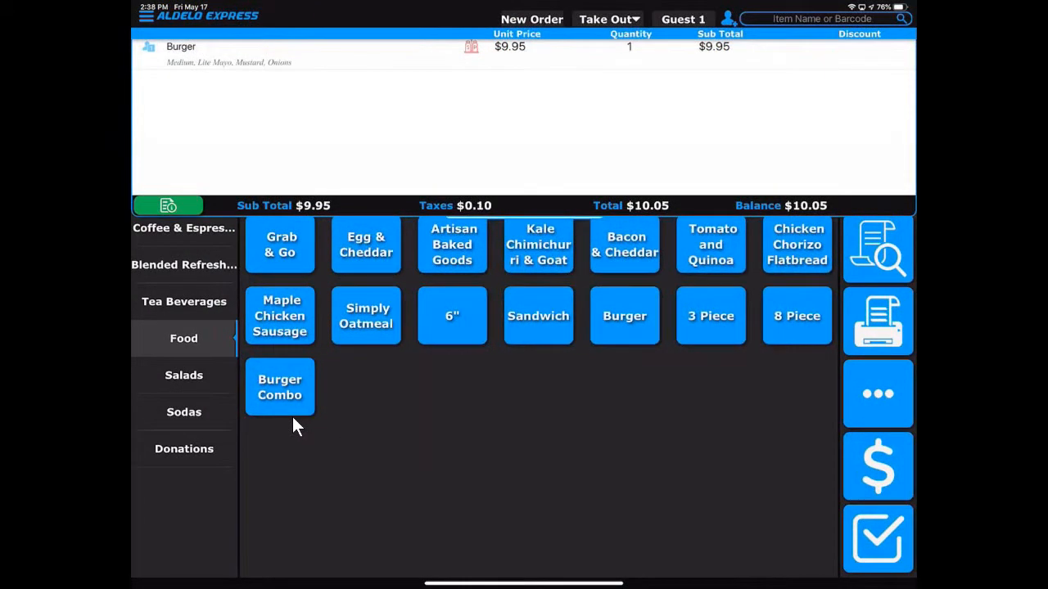
pyautogui.click(625, 316)
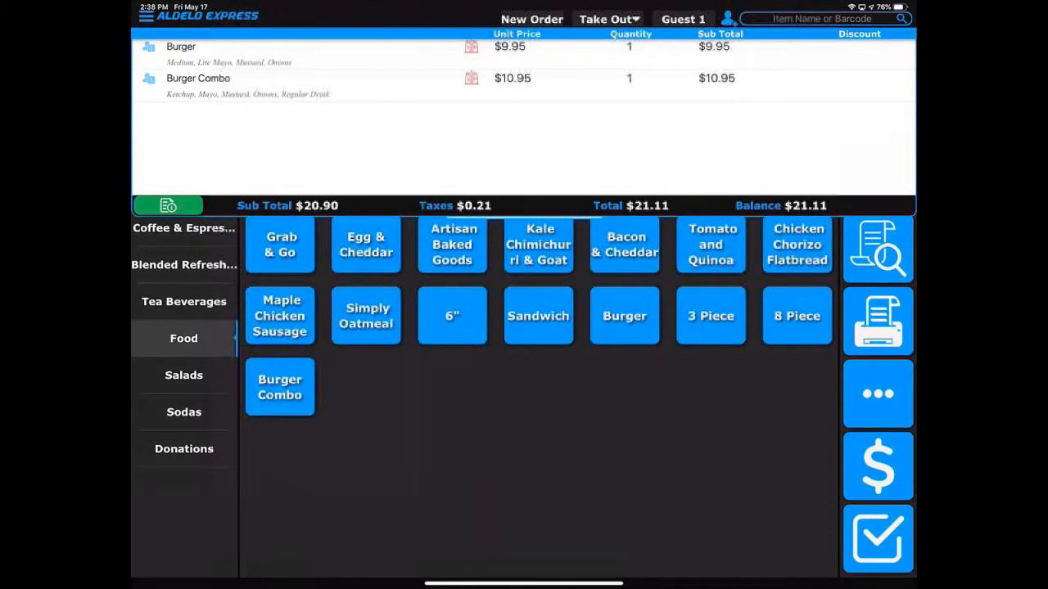
pyautogui.click(878, 467)
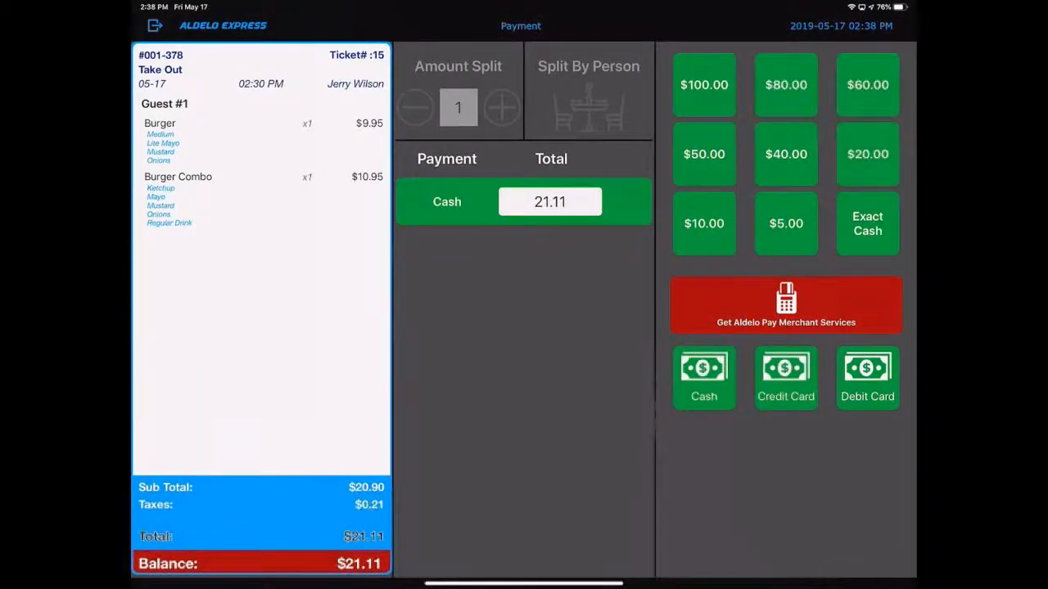
pyautogui.click(868, 223)
pyautogui.click(686, 132)
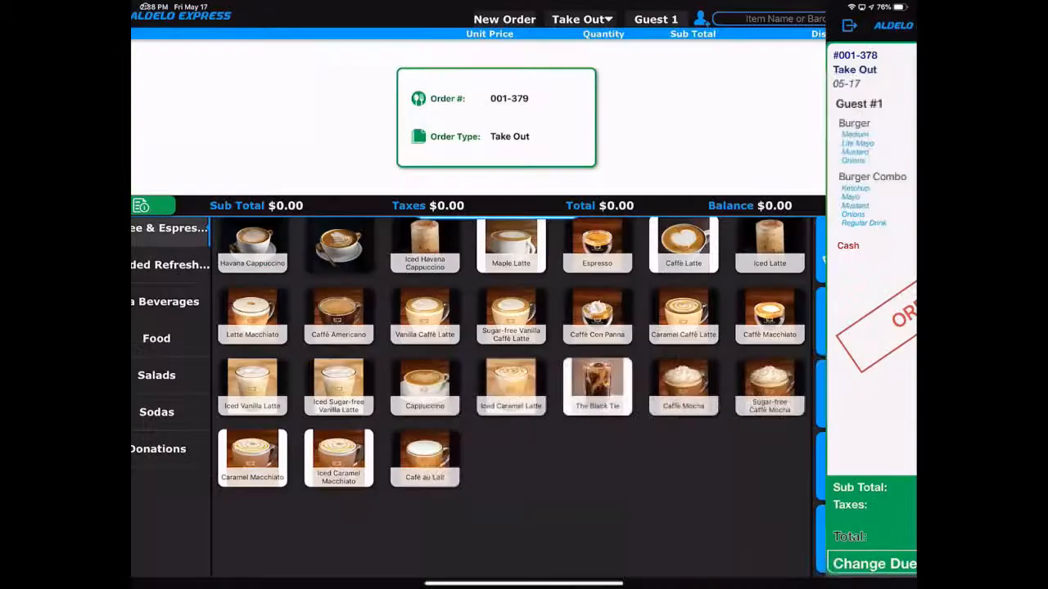
# Add a Burger Combo from the Food group to the new order with the default toppings and Apple Juice
pyautogui.click(183, 338)
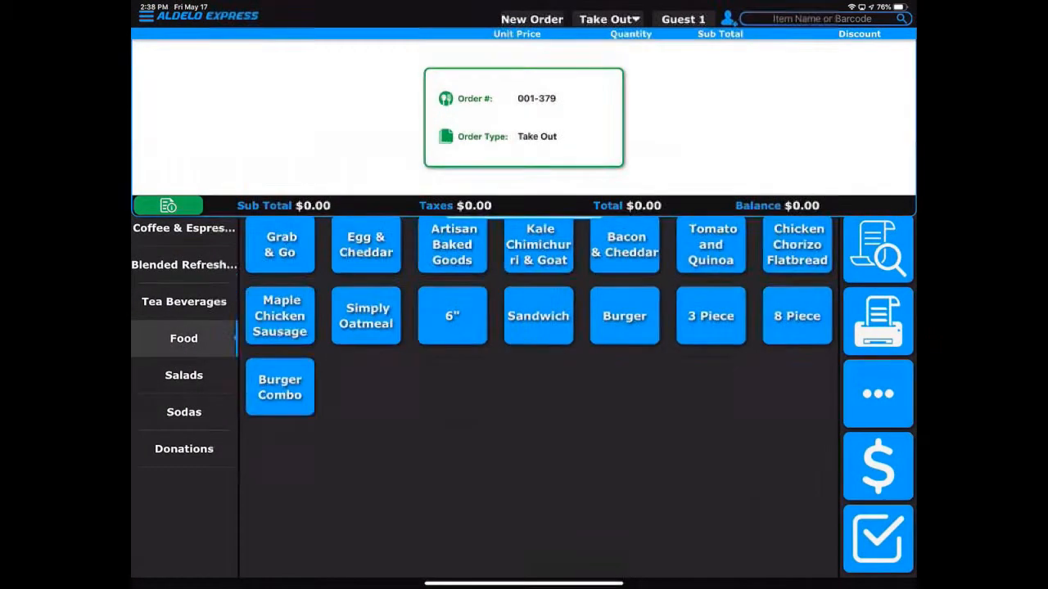
pyautogui.click(280, 386)
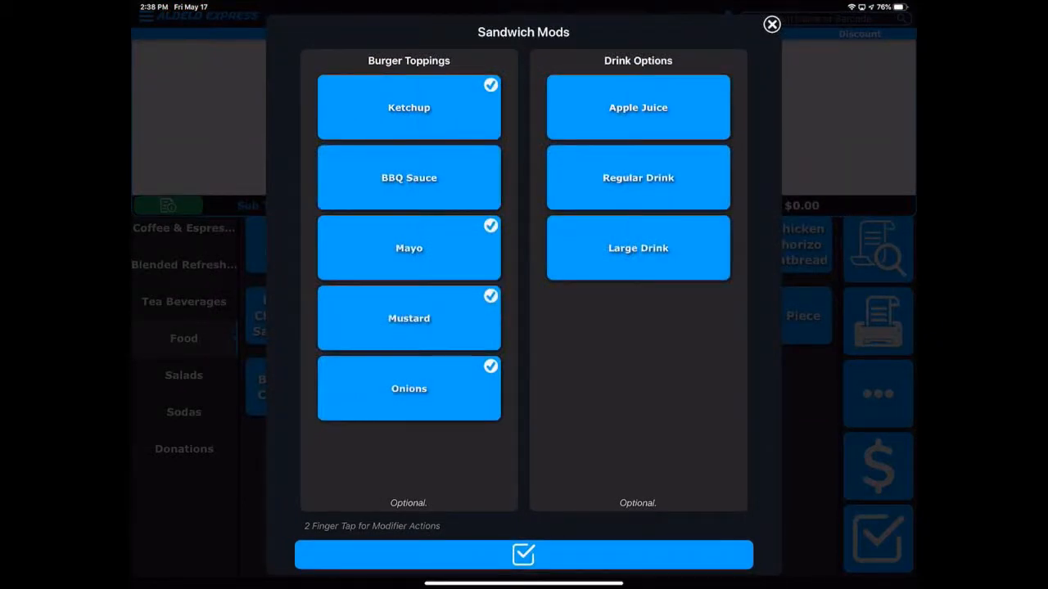
pyautogui.click(408, 178)
pyautogui.click(408, 177)
pyautogui.click(638, 107)
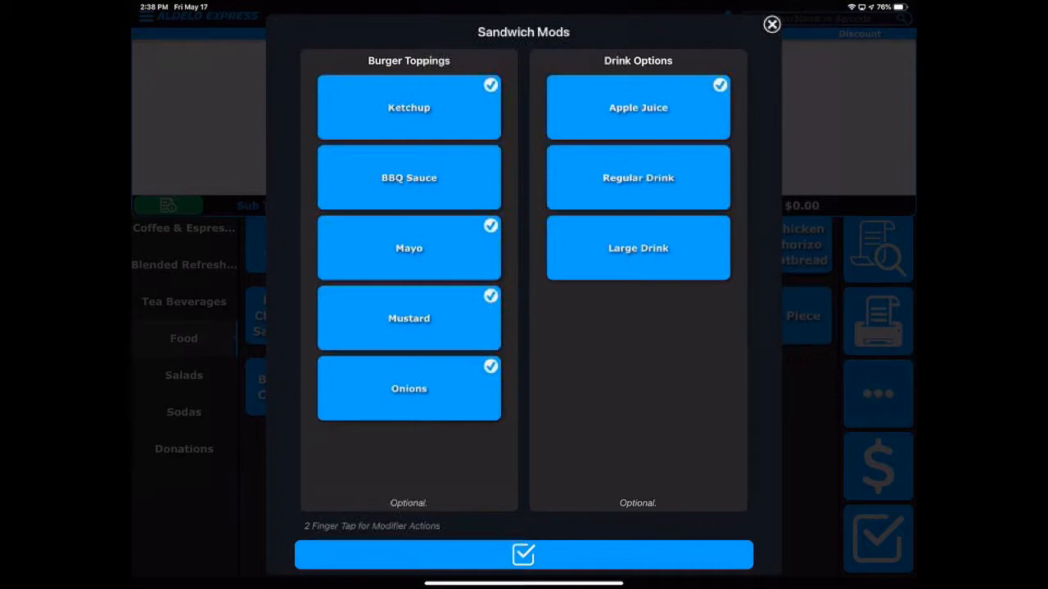
pyautogui.click(523, 554)
# Settle the Burger Combo order with exact cash and close the change due window
pyautogui.click(878, 466)
pyautogui.click(868, 224)
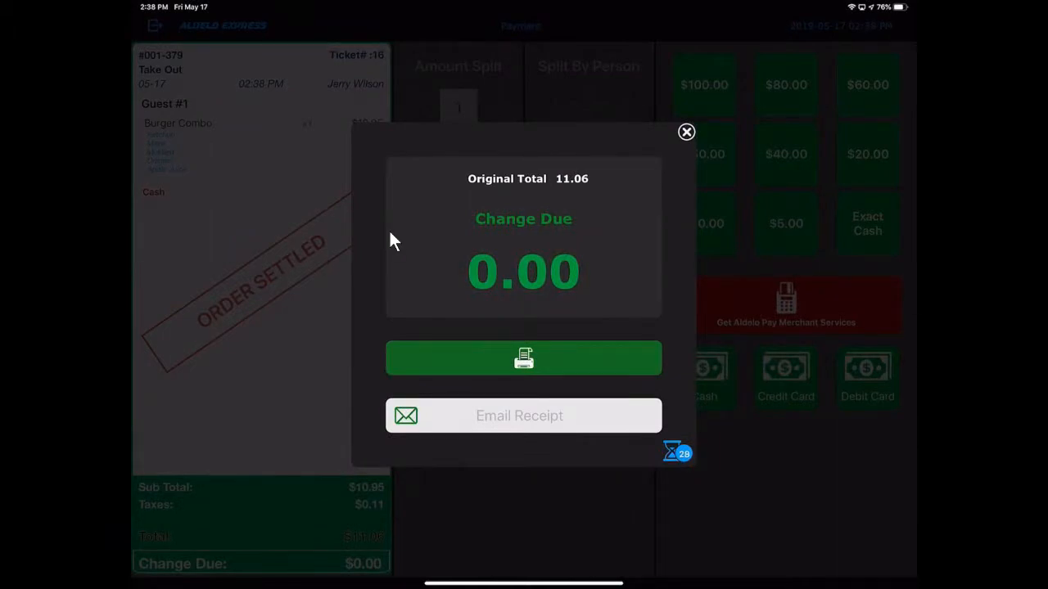
pyautogui.click(538, 482)
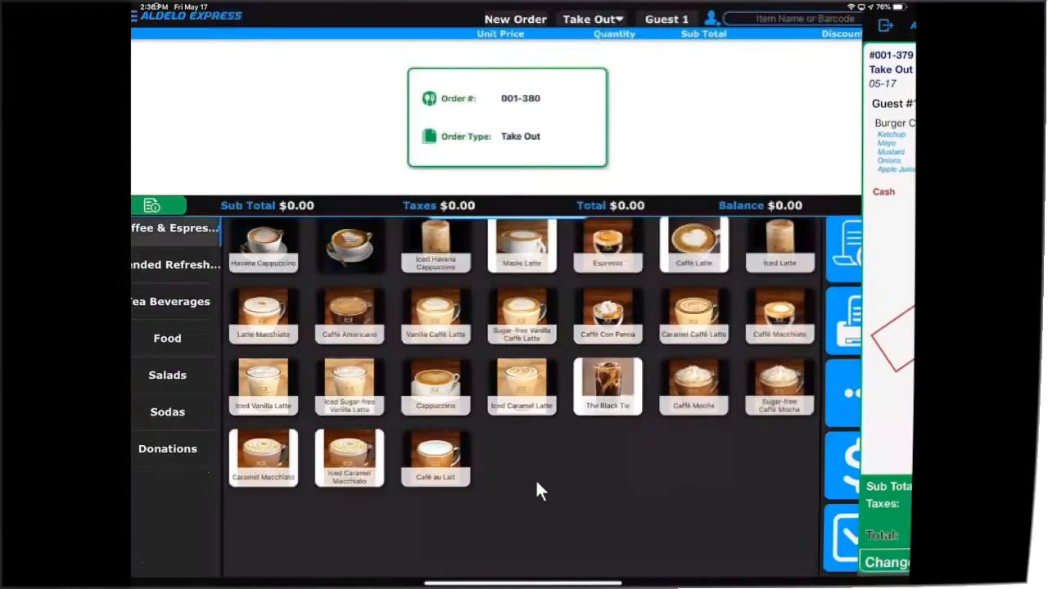